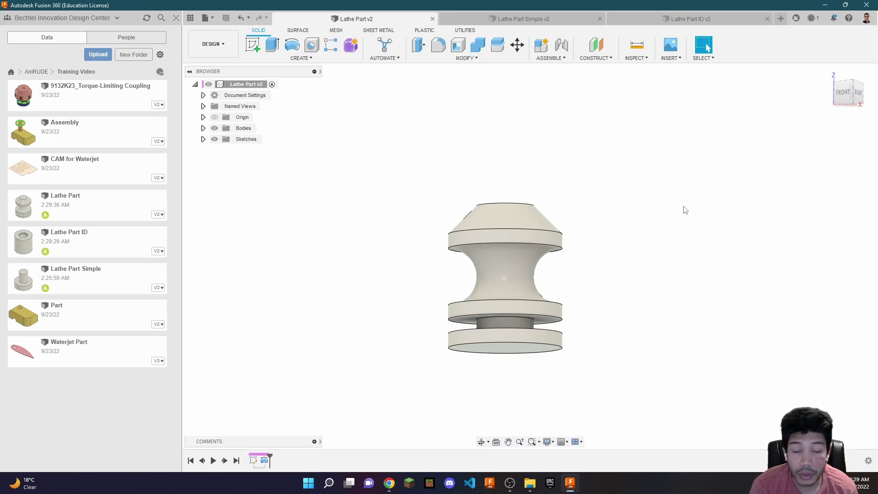
Step: Examine the Lathe Part, Lathe Part Simple and Lathe Part ID models from several viewing angles
shift+middle_drag(699, 217, 640, 192)
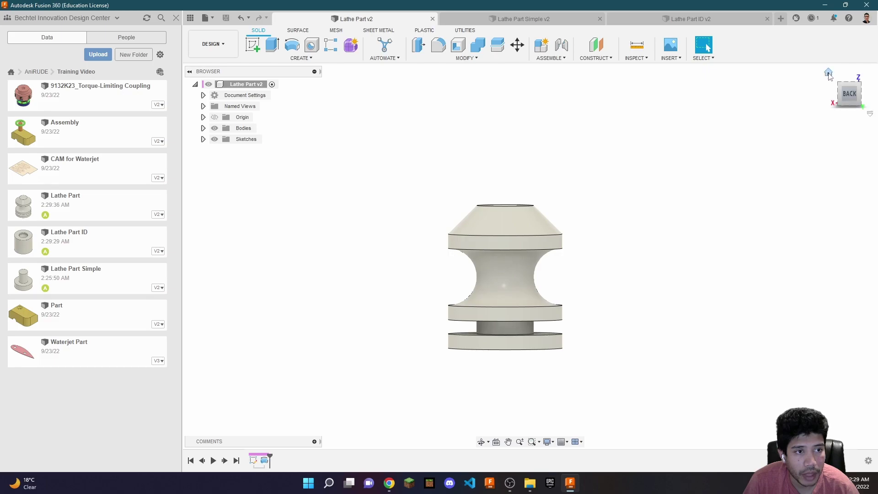
click(829, 73)
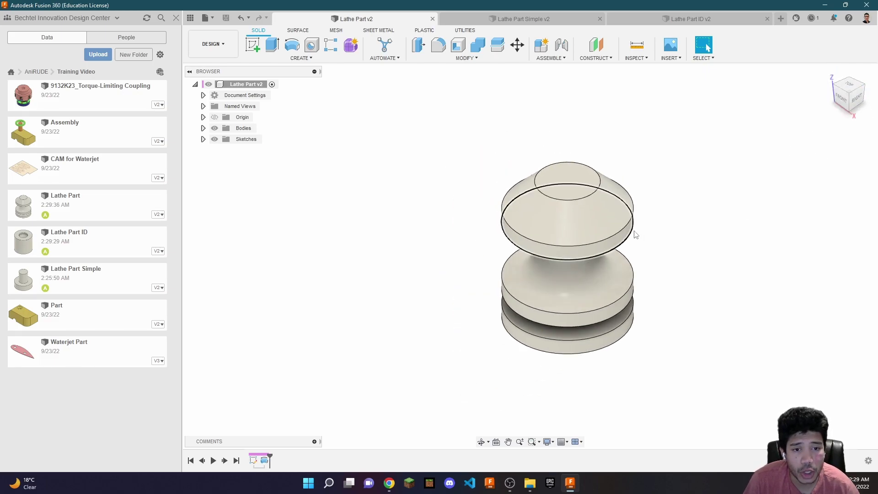
shift+middle_drag(741, 251, 741, 277)
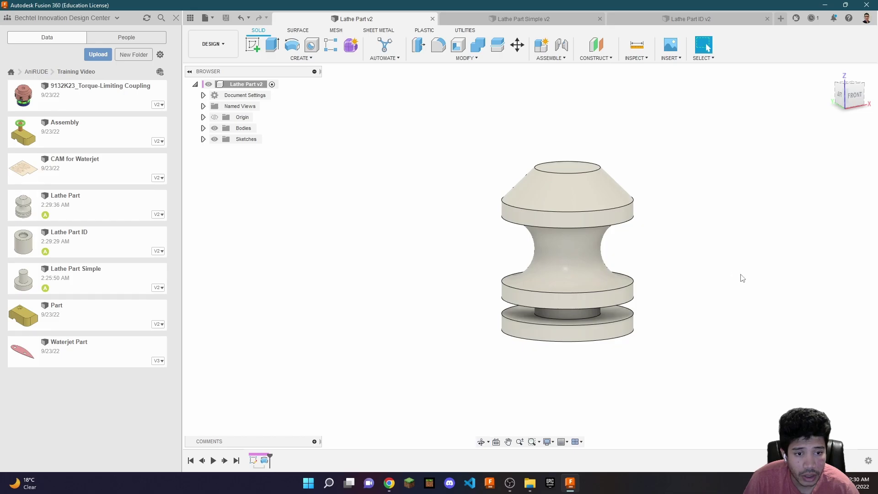
click(853, 98)
click(522, 19)
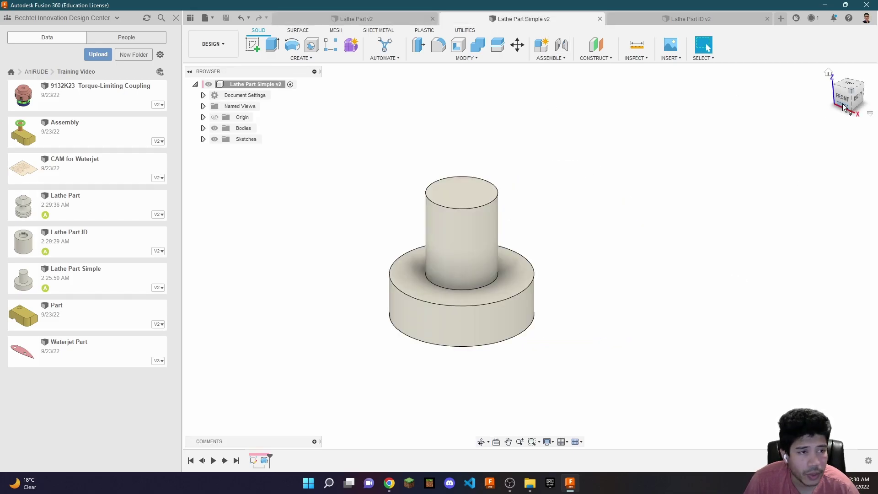
shift+middle_drag(749, 196, 752, 174)
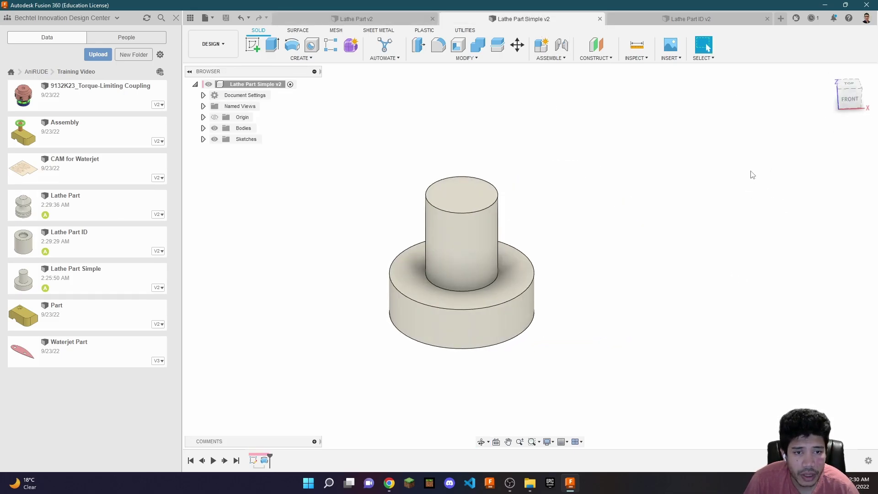
click(674, 23)
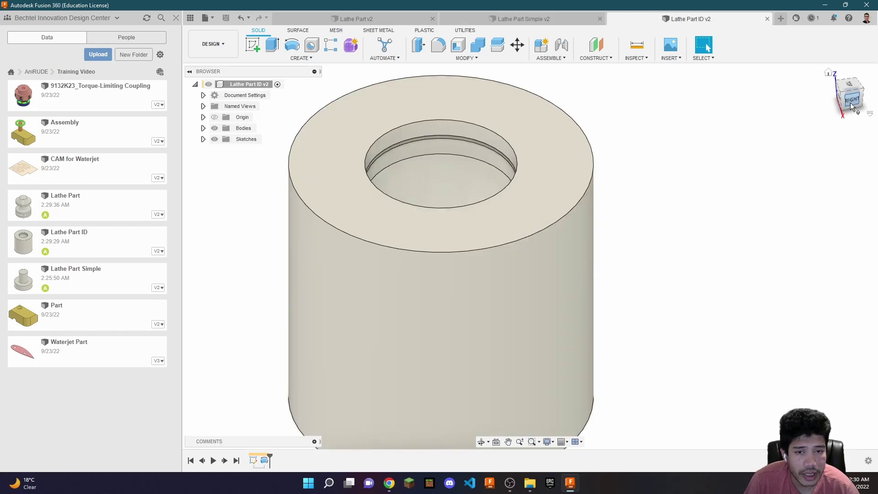
shift+middle_drag(529, 254, 586, 211)
scroll(538, 218, down, 4)
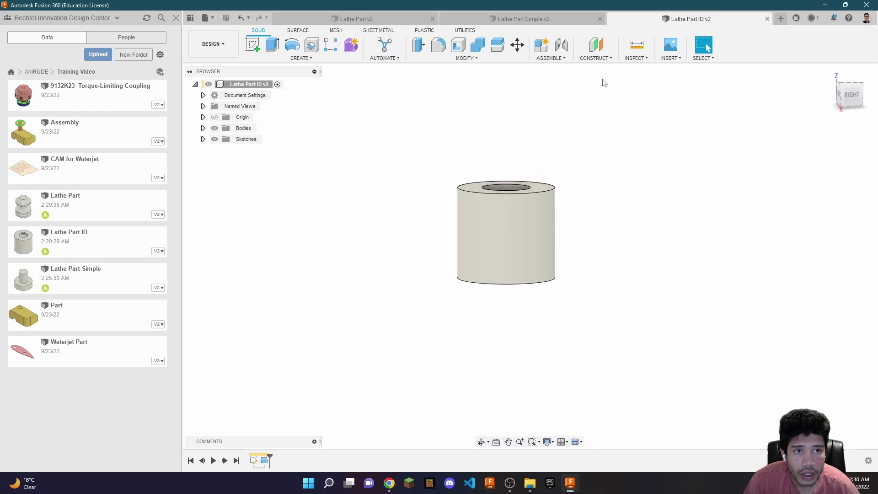
click(376, 19)
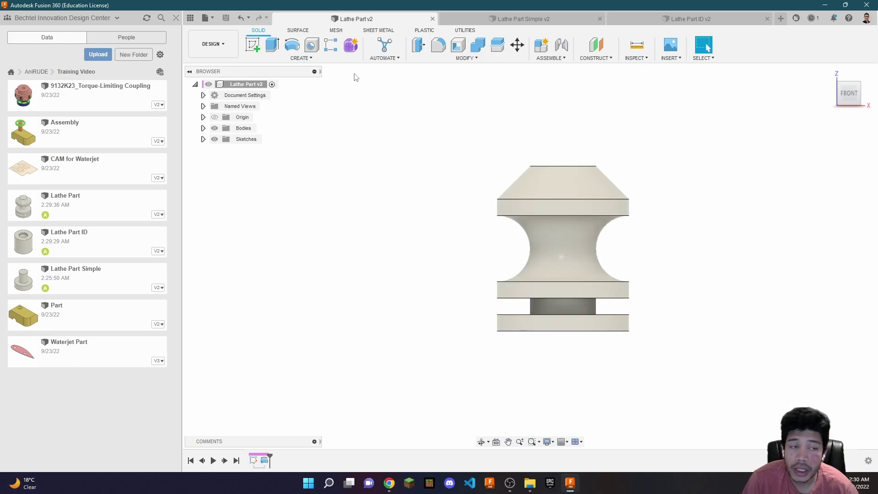
Step: Create a new design and save it as "CAM for ST20" in the Training Video folder
click(781, 19)
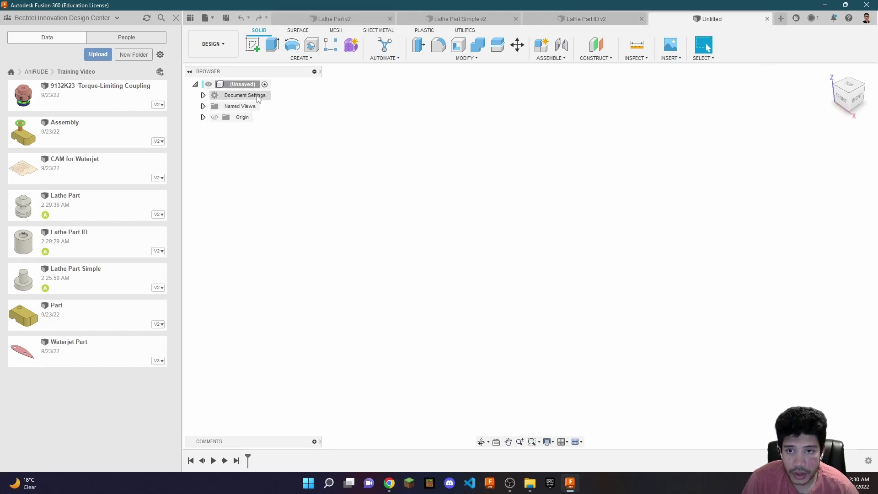
key(ctrl+s)
text(CAM for ST20)
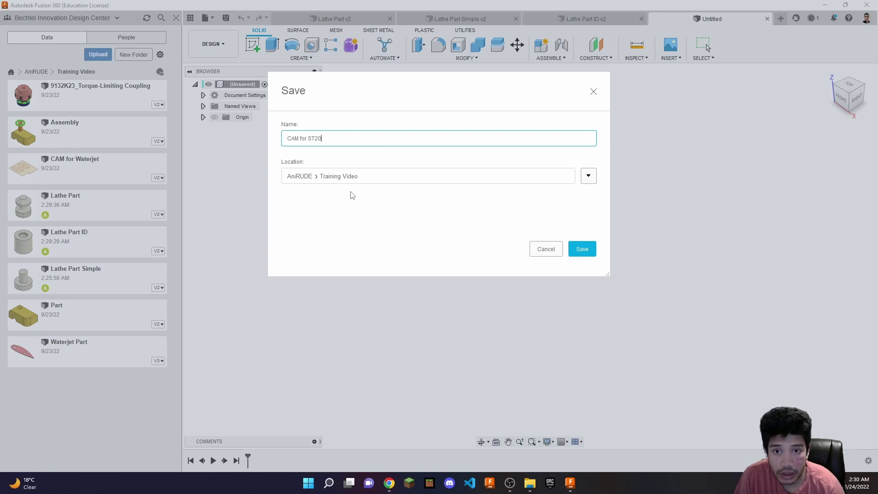
key(Return)
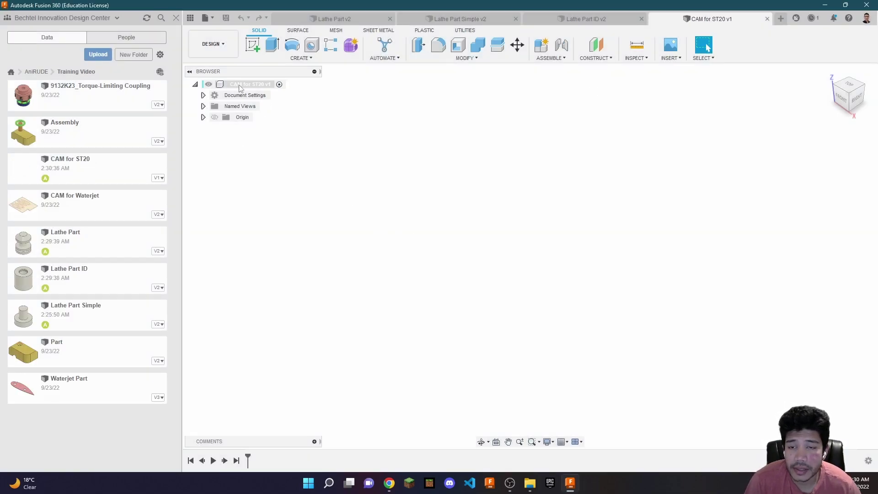
Step: Create an internal standard component named "Stock" under the root of the design
right_click(260, 87)
click(286, 94)
drag(811, 181, 720, 182)
text(Sto)
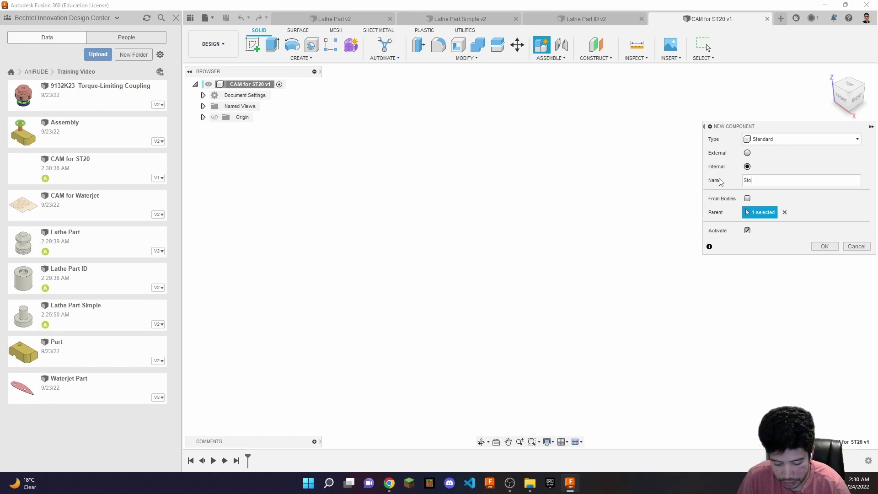
text(ck)
key(Return)
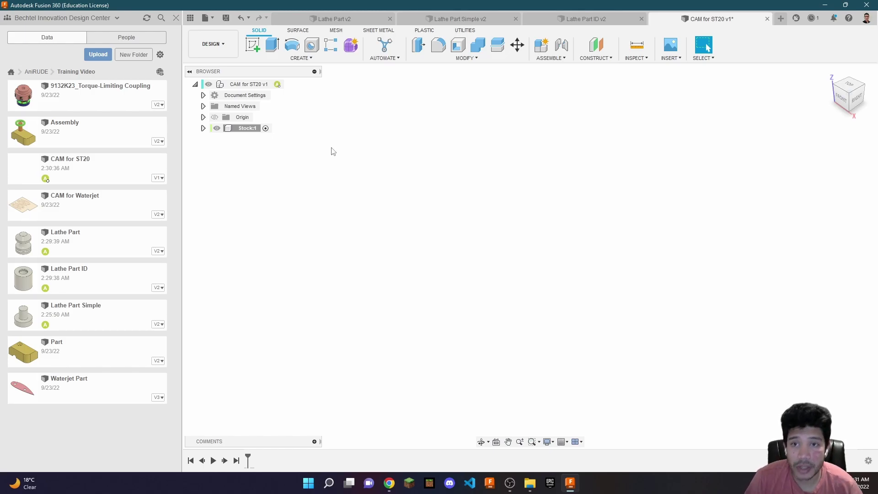
Step: Sketch a circle centred on the origin of the horizontal plane, with its diameter defined by a new parameter Dia = 1
click(252, 46)
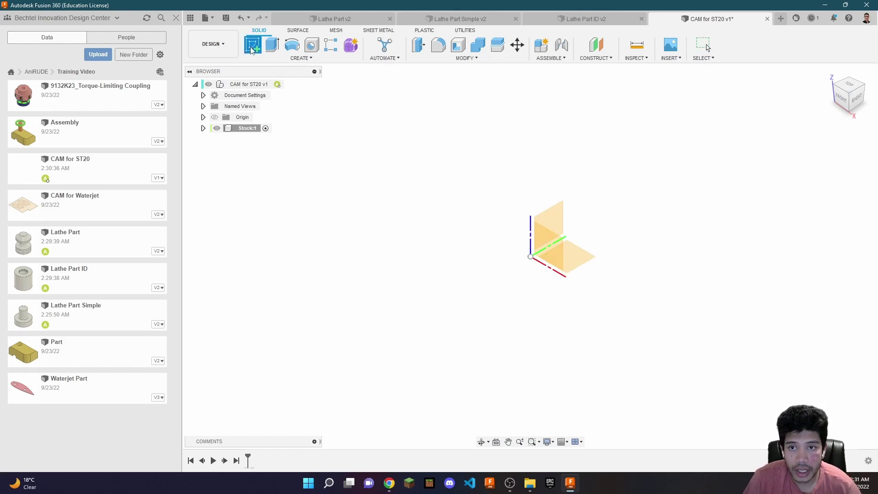
click(578, 263)
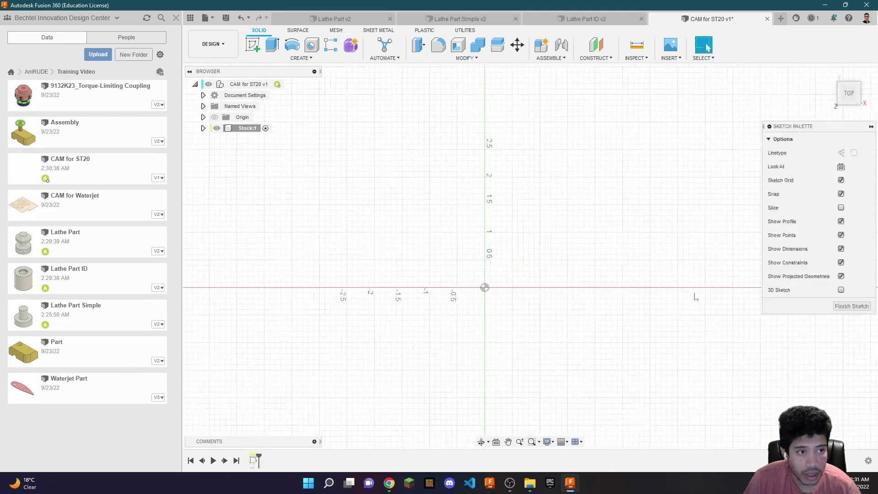
key(c)
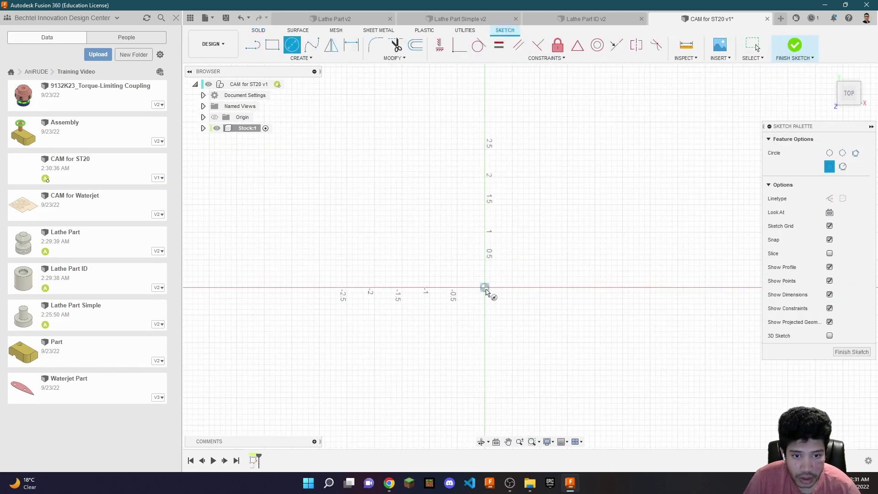
click(484, 287)
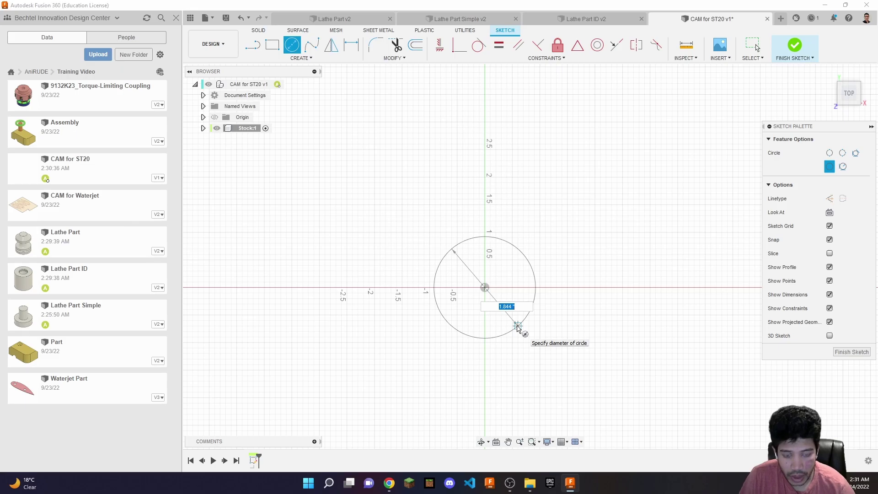
text(dia)
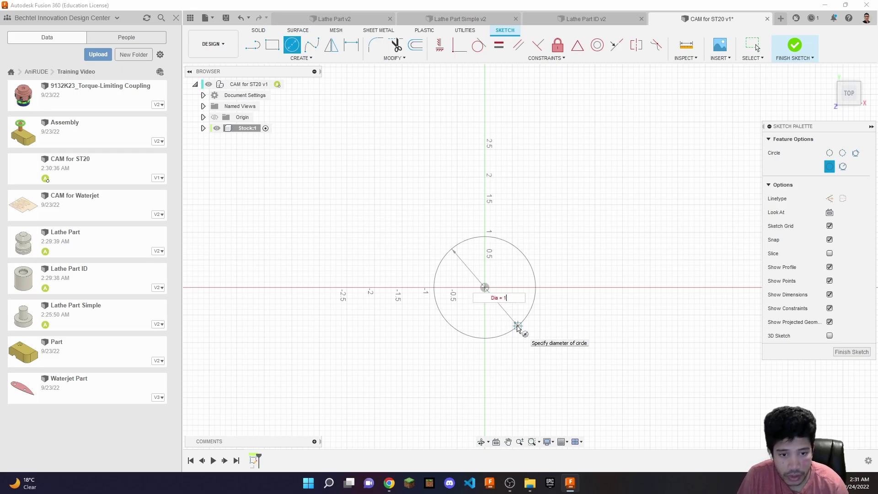
key(Return)
key(Escape)
Step: Extrude the circle as a new body with the distance parameter Height set to 7 inches, and save the design
key(e)
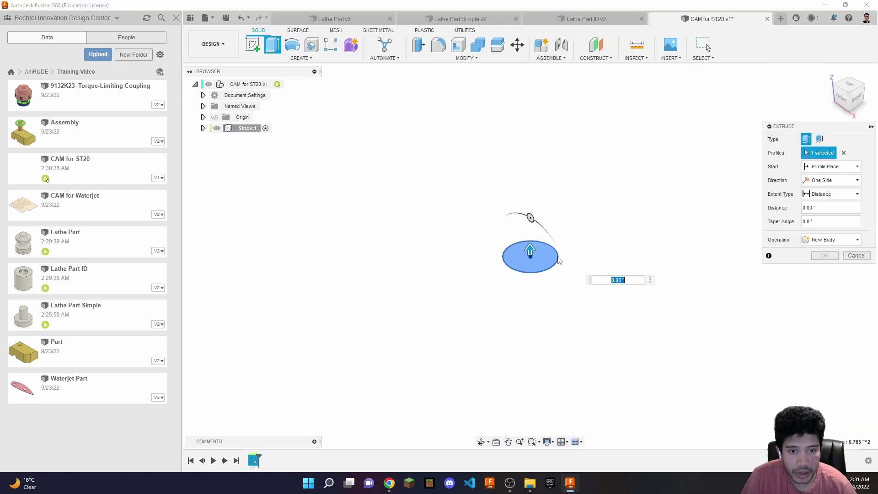
text(Height)
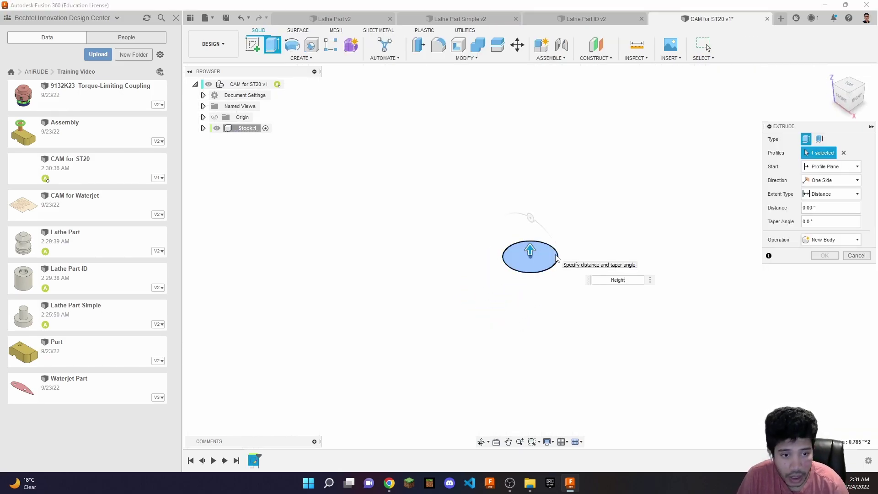
text( = )
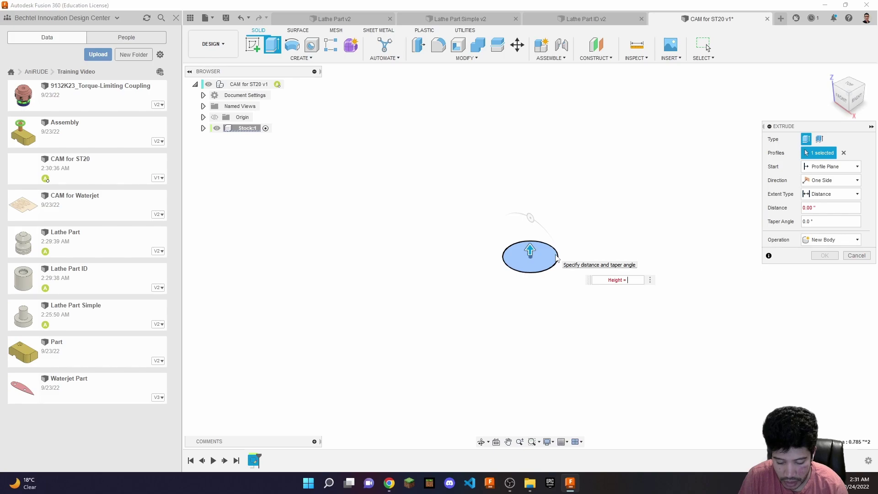
text(5)
key(Return)
scroll(484, 233, down, 3)
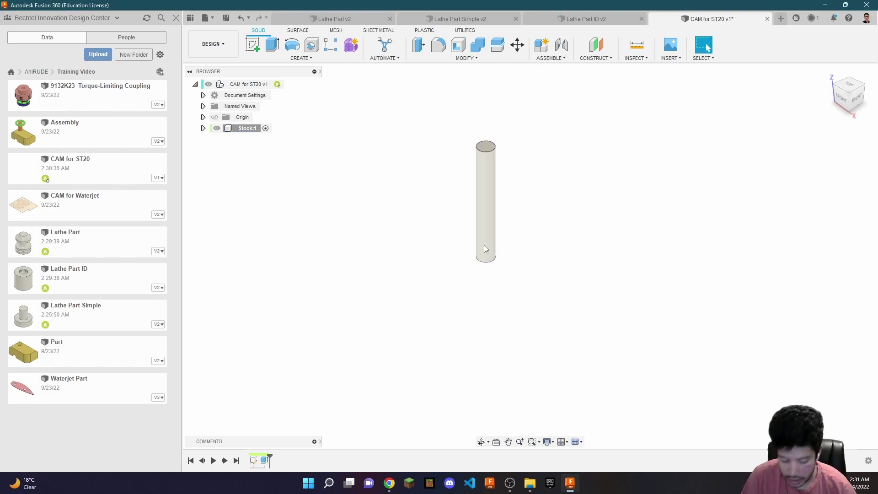
key(ctrl+s)
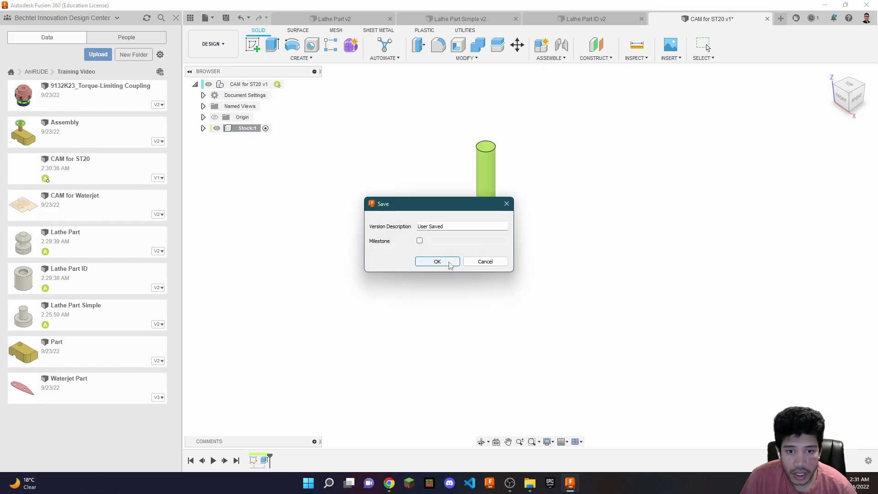
click(438, 261)
Step: Open the design's parameters table and place it clear of the stock cylinder
click(447, 59)
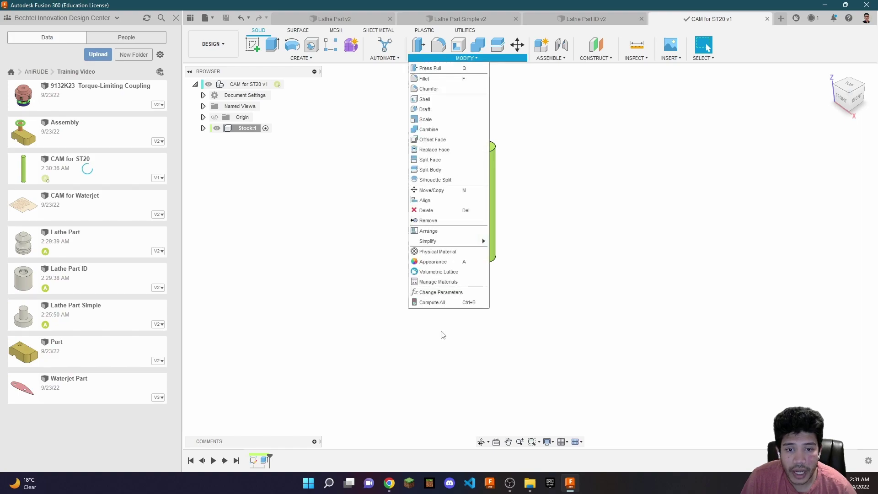
click(437, 292)
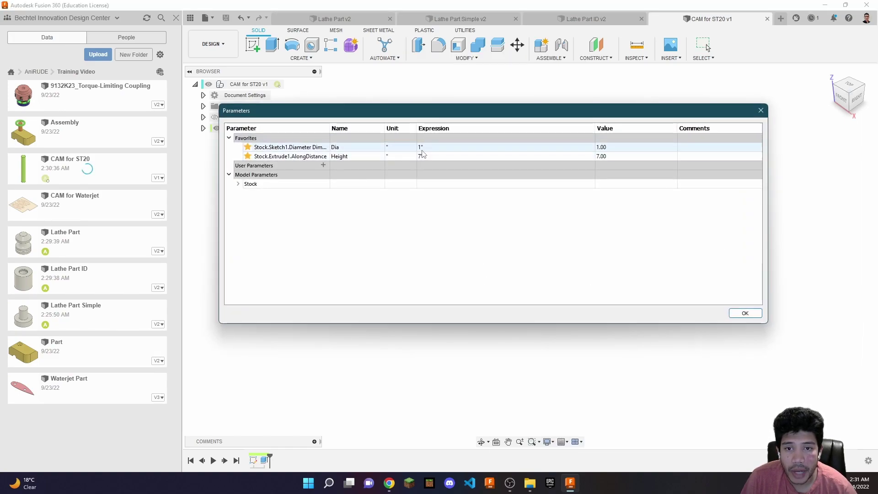
drag(482, 116, 588, 290)
Step: Try a value of 0.8 inch for the Dia parameter and restore it to 1 inch
double_click(553, 320)
text(.8)
key(Return)
click(551, 321)
double_click(551, 321)
text(1)
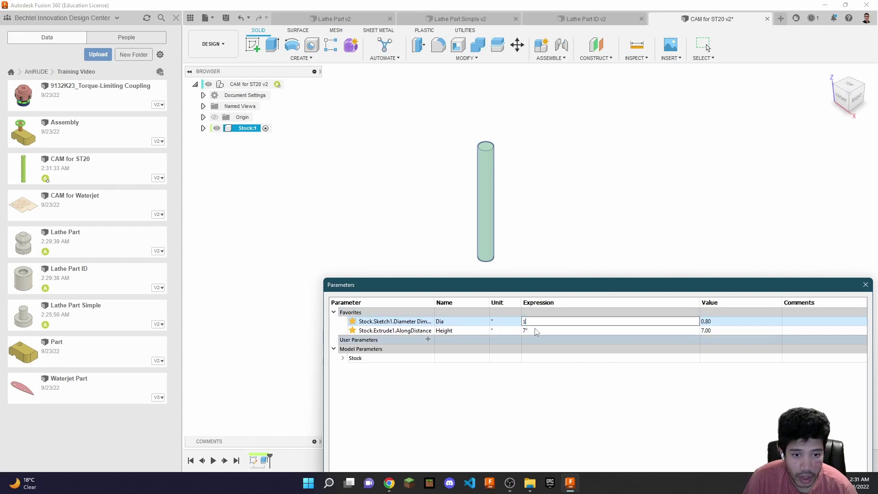
Step: Set the stock's Height parameter to 5 inches
double_click(536, 330)
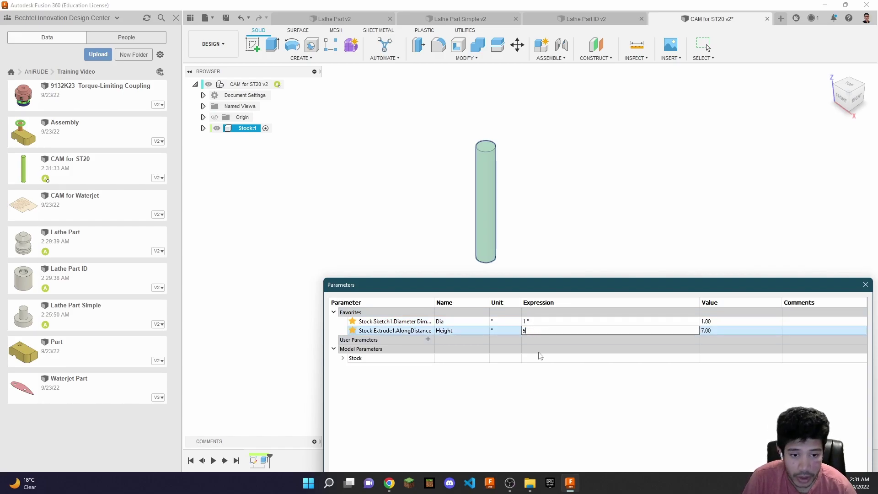
key(Return)
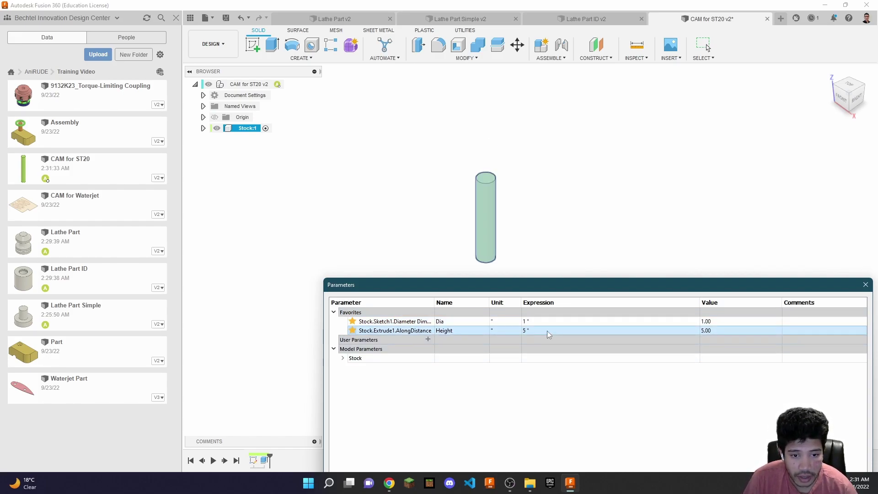
drag(646, 284, 587, 226)
Step: Set the stock's Height parameter to 10 inches and close the parameters table
double_click(478, 263)
double_click(475, 272)
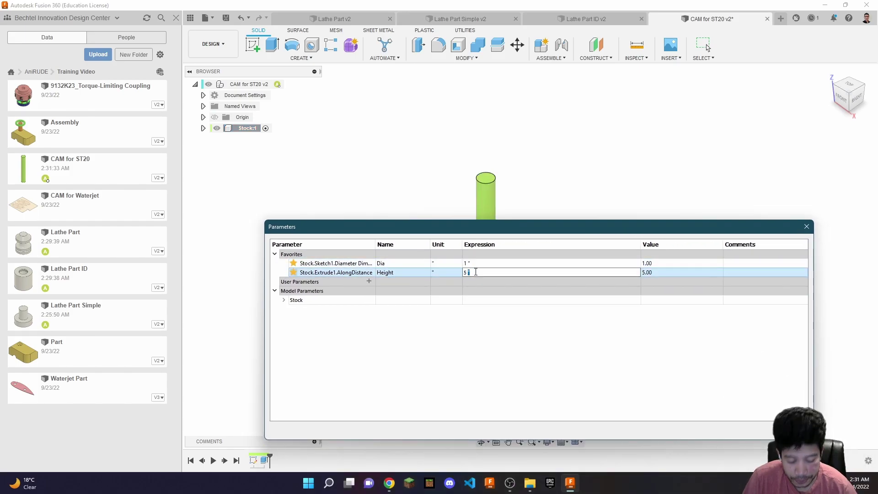
text(10)
key(Return)
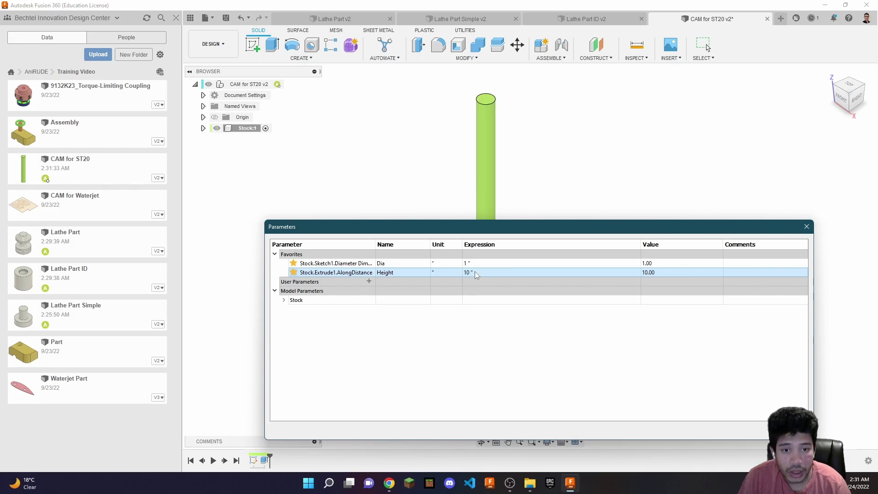
drag(628, 229, 516, 200)
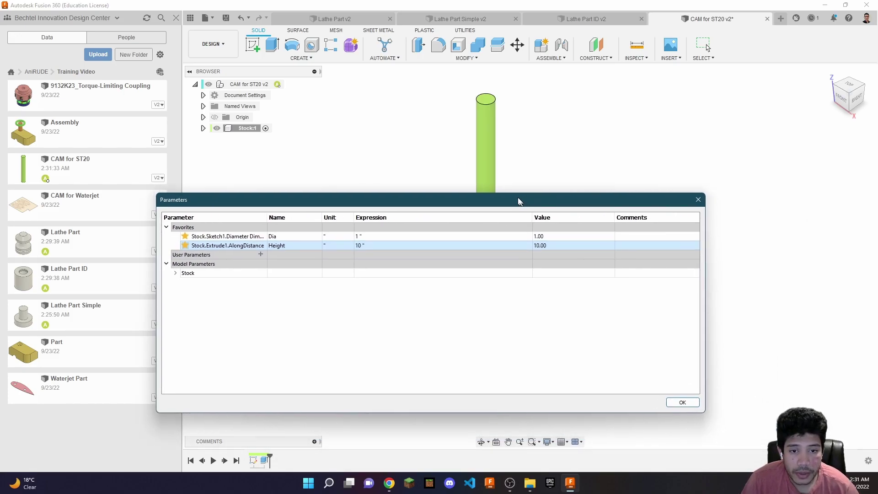
click(623, 234)
click(618, 243)
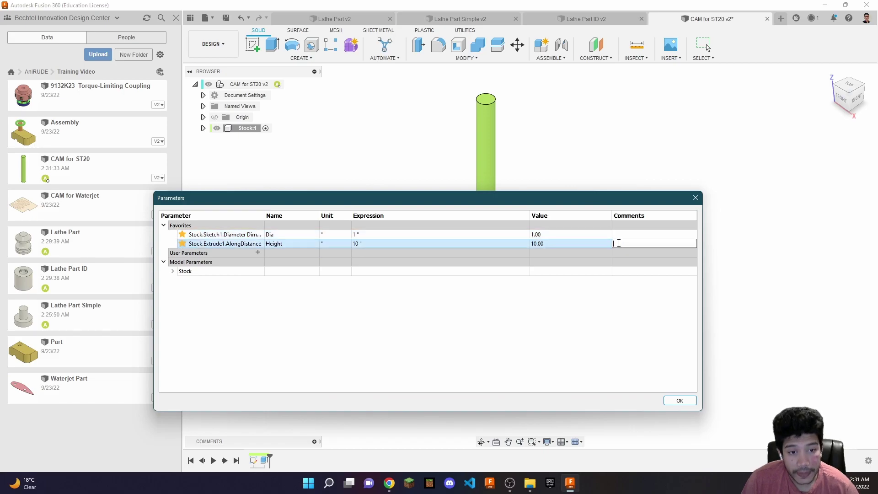
drag(577, 199, 530, 233)
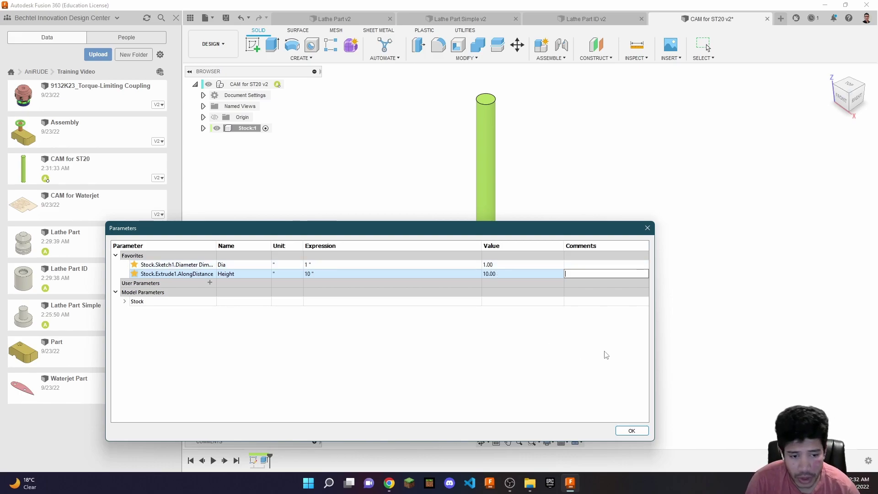
click(632, 431)
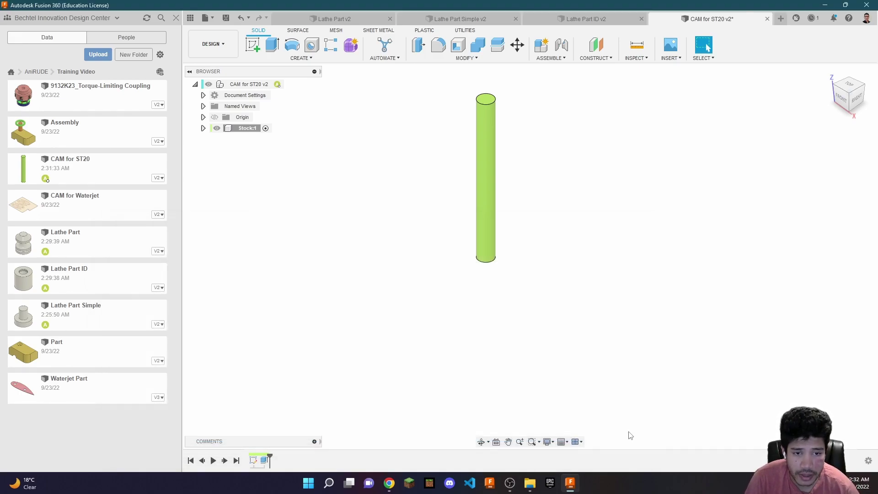
Step: Lower the opacity of the Stock component so that parts placed inside the cylinder can be seen
right_click(253, 129)
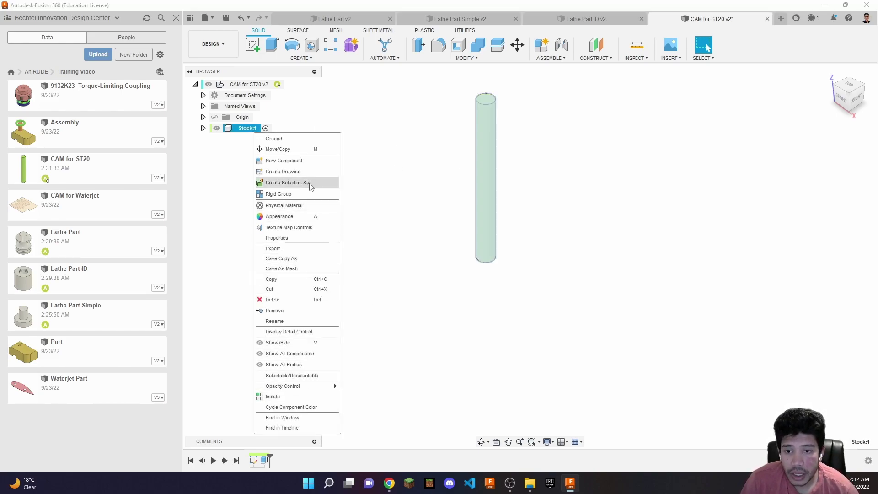
mouse_move(313, 388)
click(353, 428)
scroll(470, 345, down, 3)
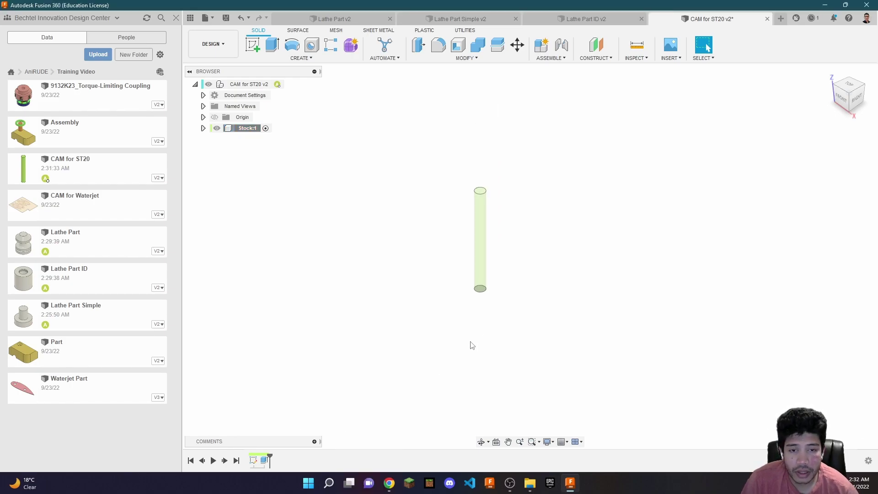
scroll(493, 156, up, 4)
scroll(427, 238, up, 2)
scroll(437, 237, down, 5)
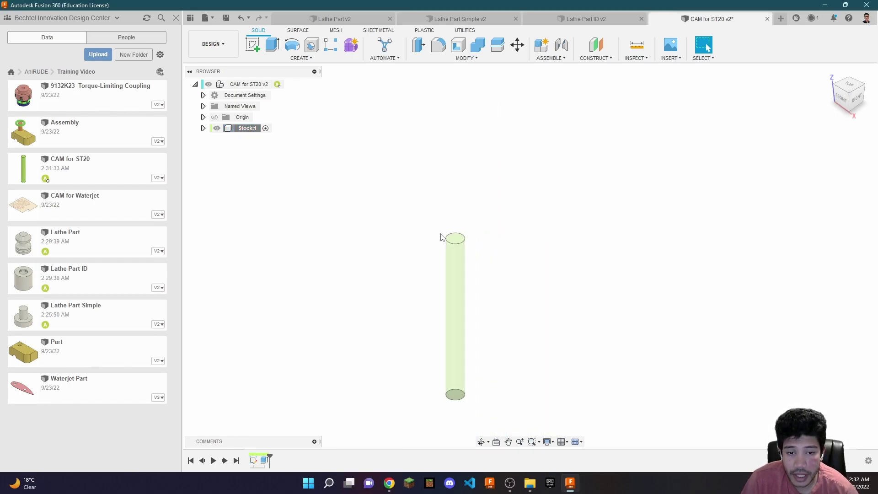
scroll(341, 260, up, 3)
scroll(389, 242, down, 2)
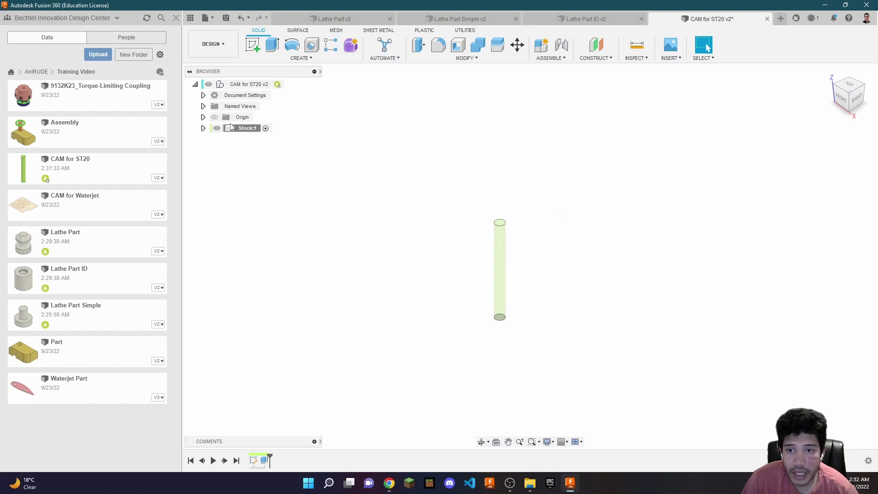
Step: Review the open Lathe Part, Lathe Part Simple and Lathe Part ID designs to compare their shapes
click(372, 17)
click(459, 19)
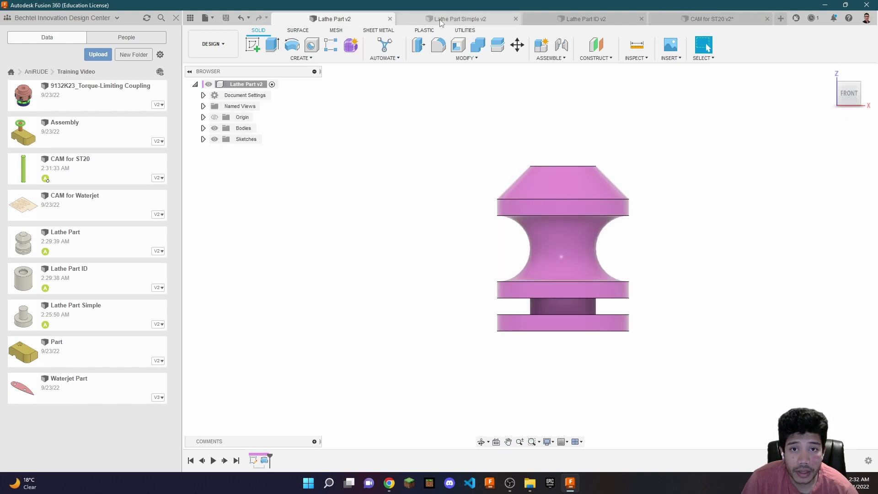
click(566, 23)
click(370, 20)
click(489, 23)
click(569, 23)
click(353, 18)
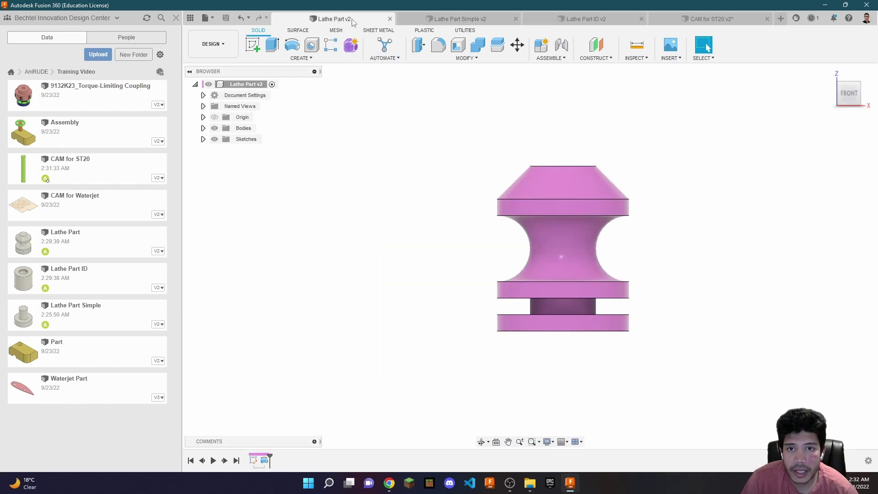
click(461, 17)
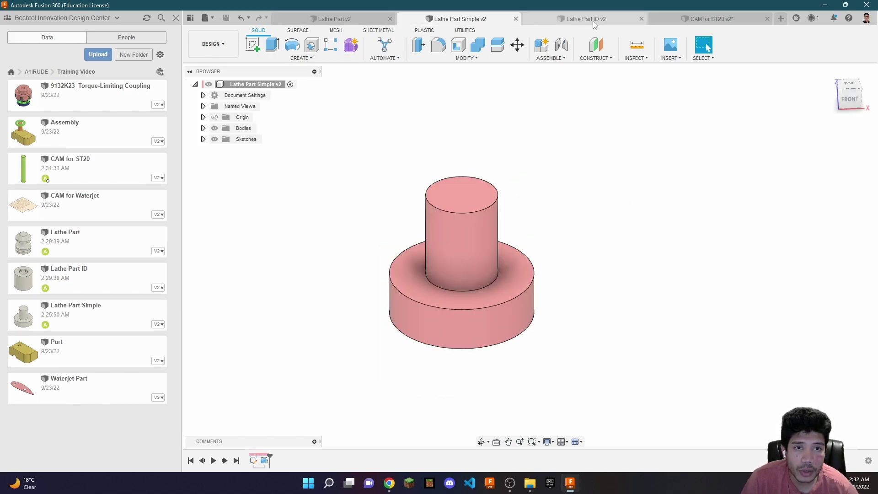
click(594, 22)
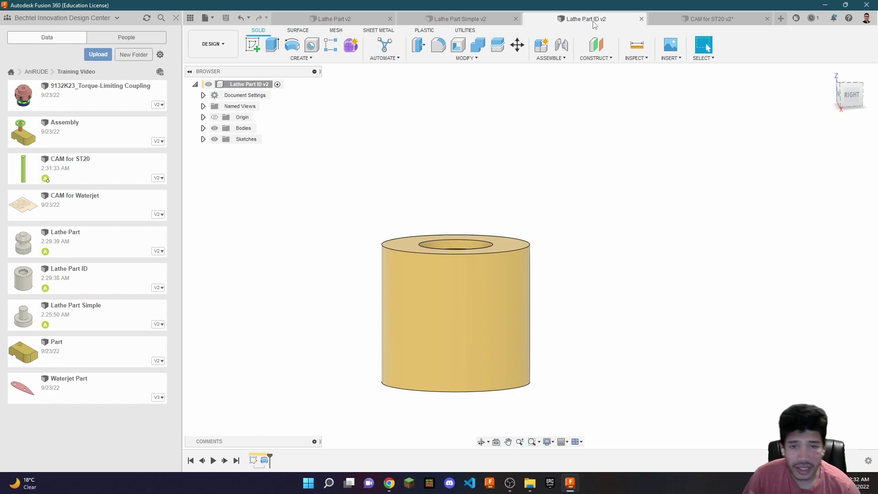
Step: In CAM for ST20, activate the top-level component and insert Lathe Part, moved about 8.1 inches in X and 8.4 inches in Z
click(738, 20)
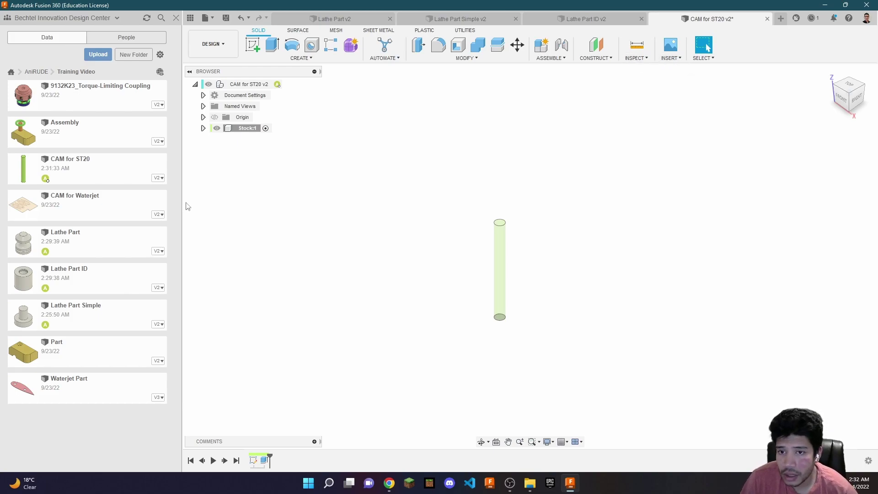
click(291, 84)
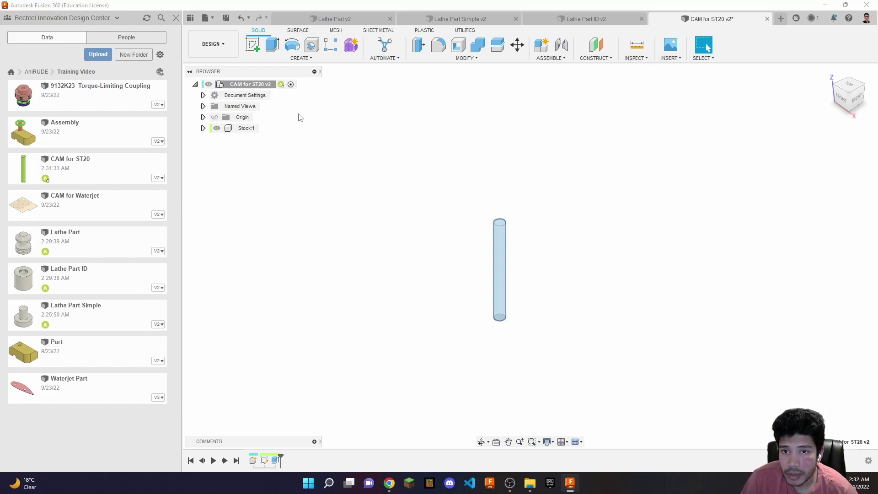
drag(66, 250, 332, 241)
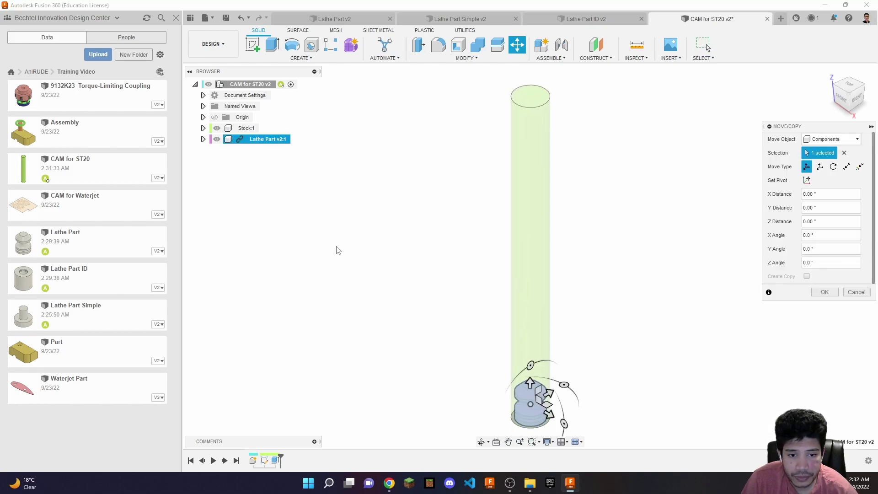
drag(471, 357, 611, 270)
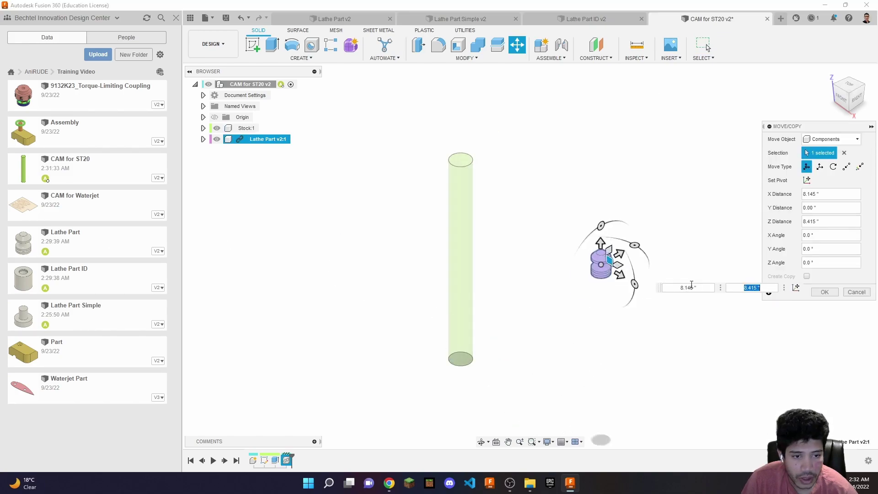
click(825, 292)
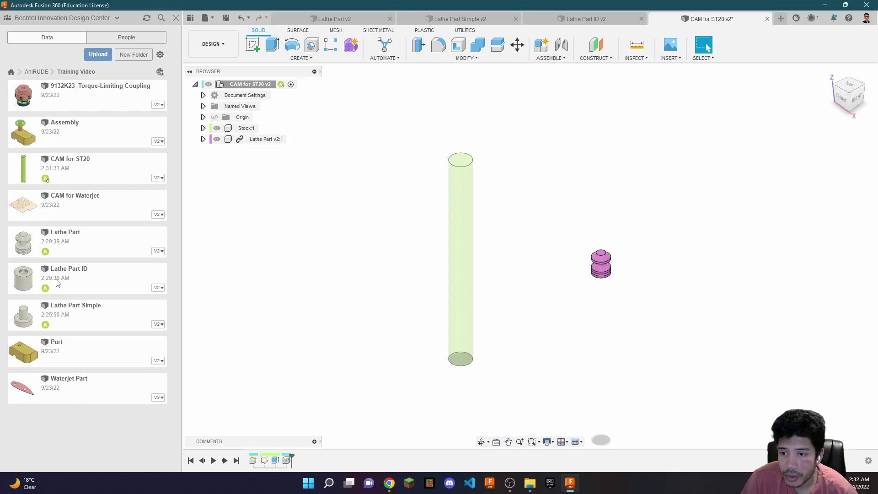
Step: Insert Lathe Part Simple into the design, moved about 6.1 inches in X and 10 inches in Z, clear of the stock
drag(80, 317, 677, 266)
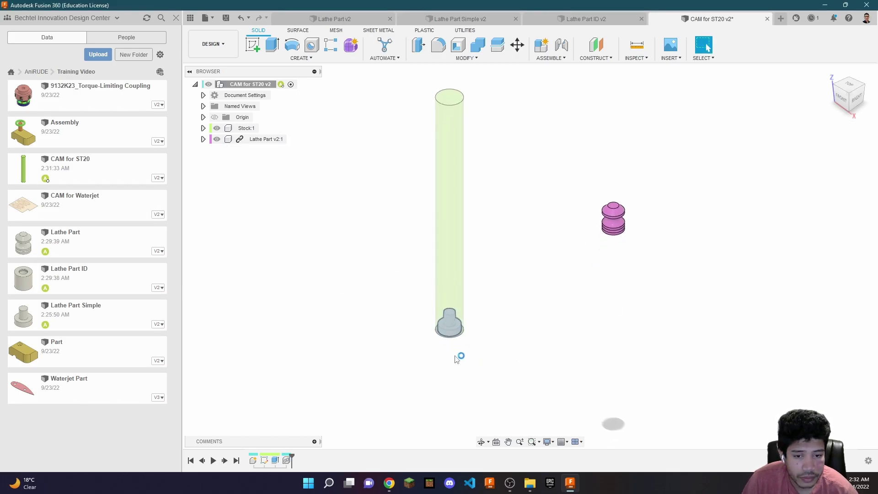
drag(464, 329, 587, 166)
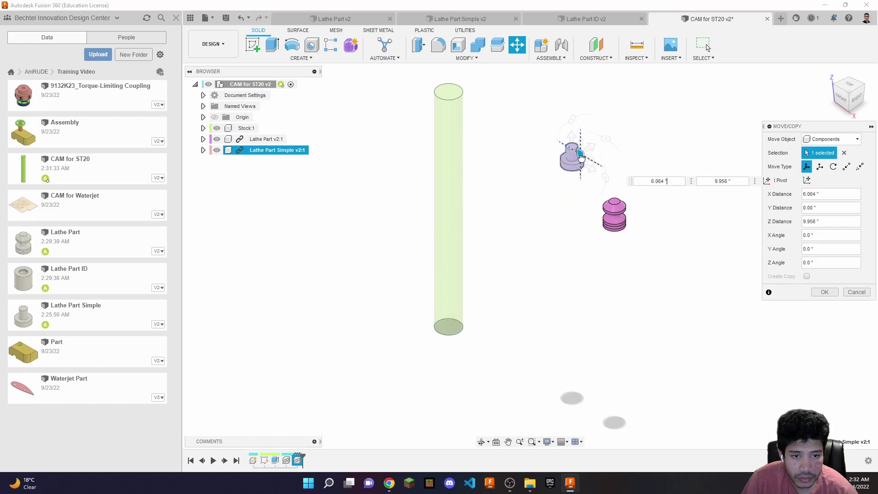
click(824, 293)
Step: Insert Lathe Part ID into the design, moved about 13.5 inches in X and 16 inches in Z, clear of the other parts
drag(18, 283, 627, 166)
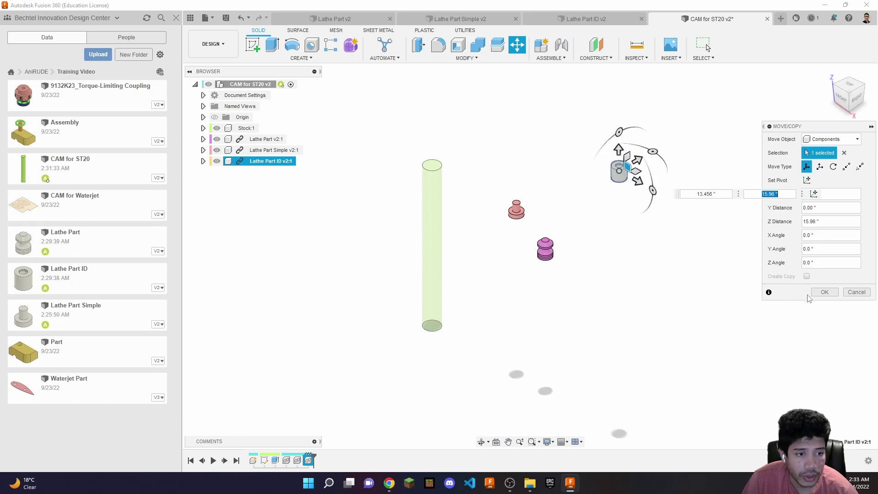
click(825, 291)
scroll(444, 241, down, 2)
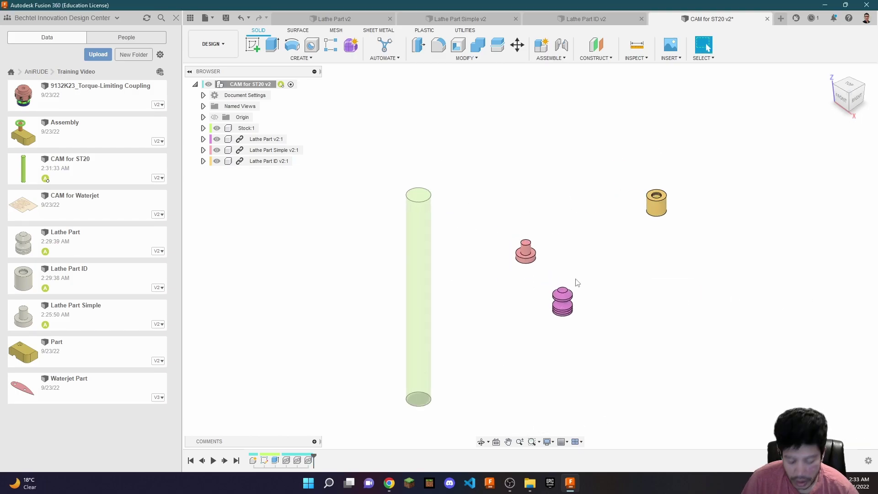
Step: Start a joint from the centre of Lathe Part's top face to the stock's top face centre, flipped so the part sits inside
key(j)
click(565, 293)
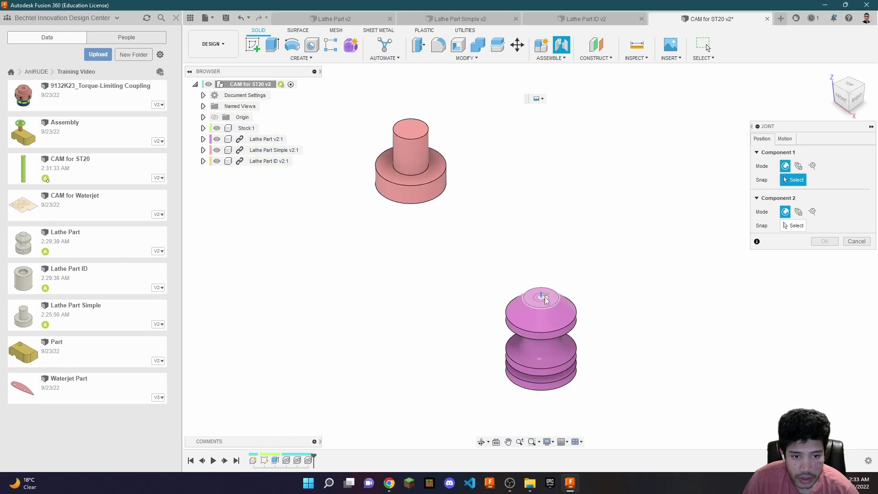
scroll(688, 316, down, 3)
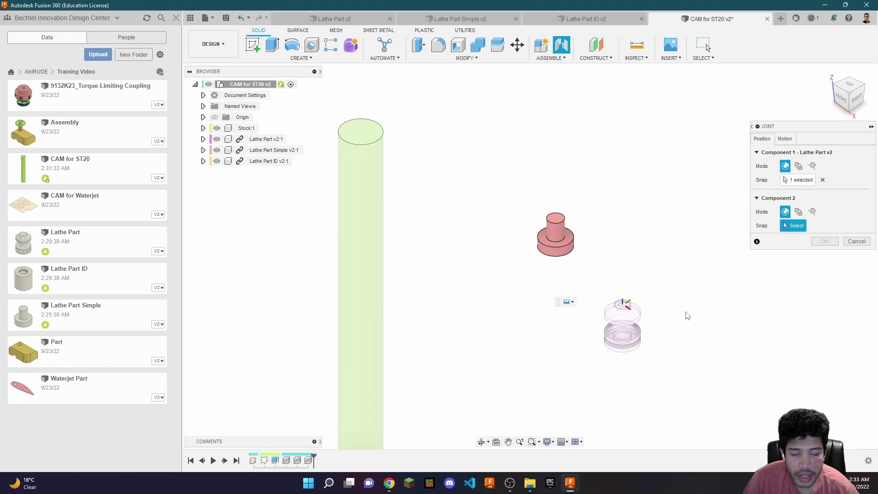
click(361, 132)
click(786, 313)
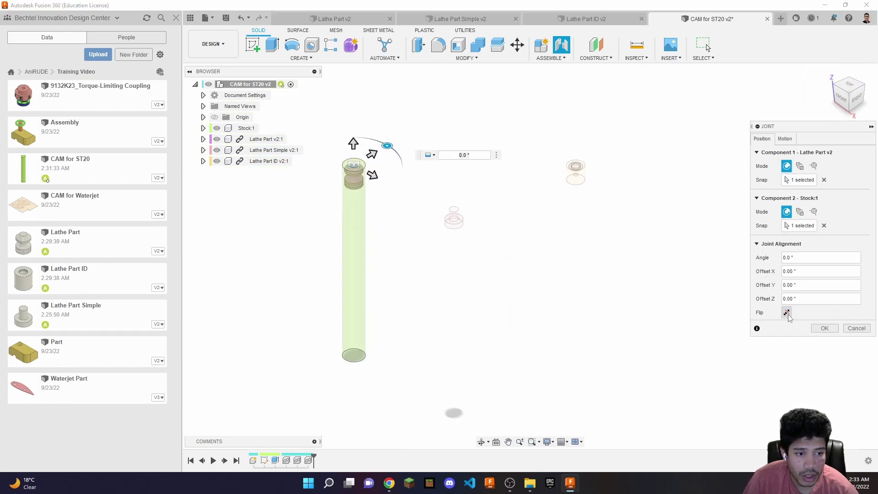
Step: Set the Lathe Part joint's Z offset to -0.10 inch below the stock's top face and finish the joint
click(841, 98)
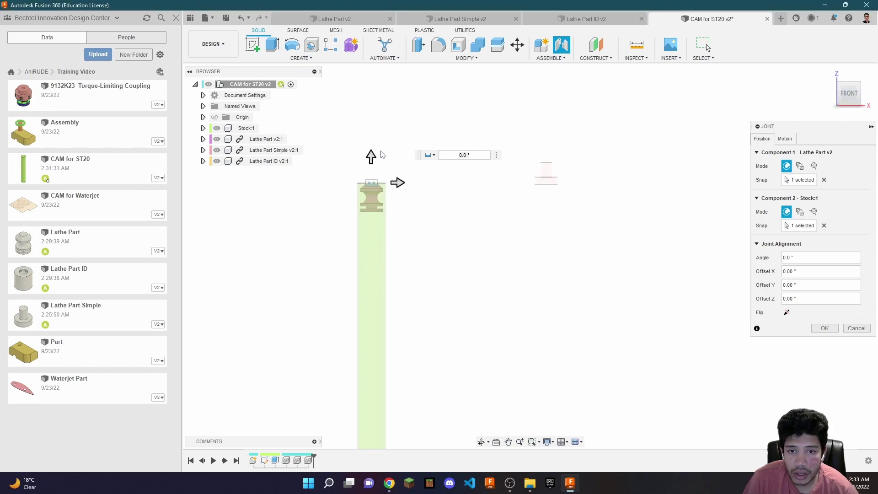
scroll(369, 197, up, 5)
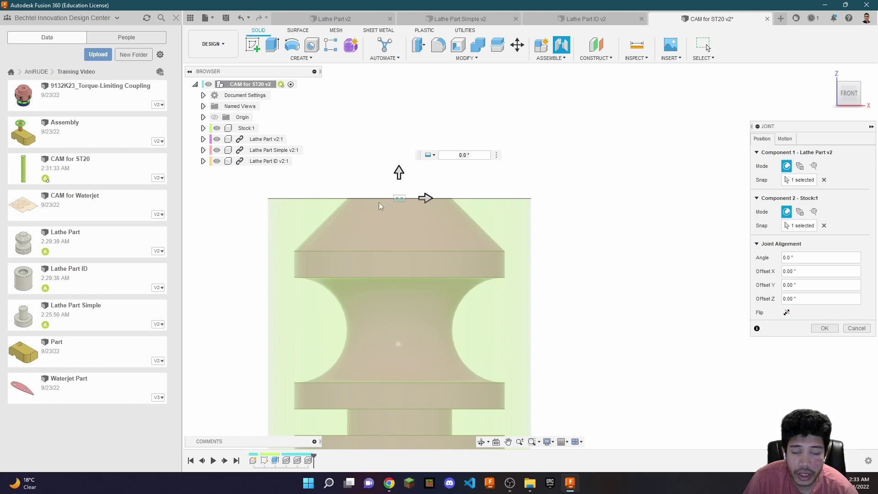
drag(400, 173, 404, 195)
scroll(388, 223, down, 5)
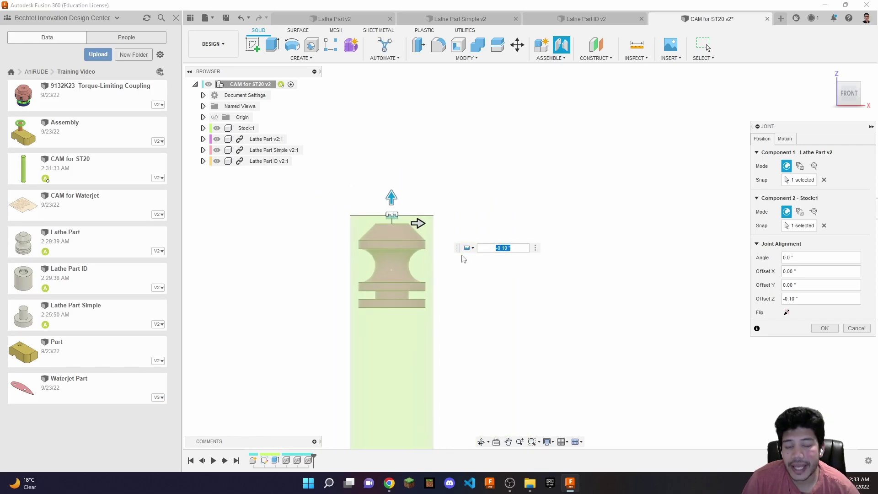
scroll(409, 256, down, 5)
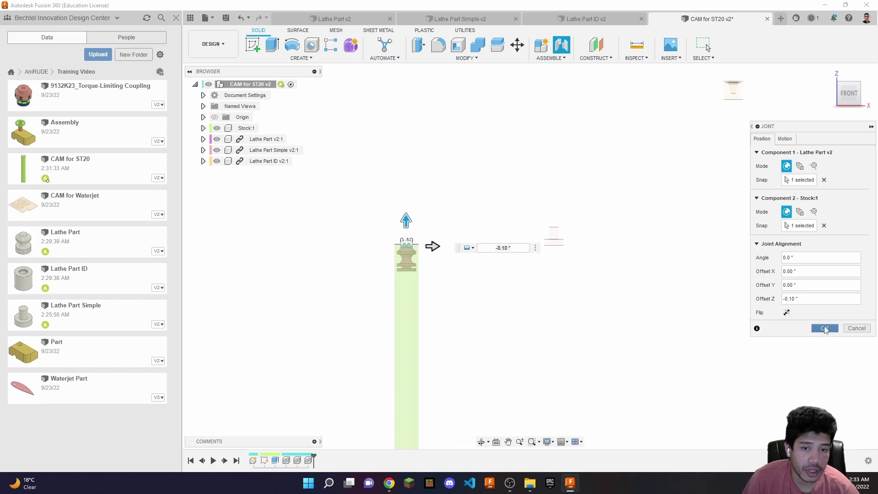
click(825, 328)
Step: Joint Lathe Part Simple's top face centre to the stock's top face centre, flipped into the stock with a Z offset of -0.10 inch
shift+middle_drag(578, 262, 551, 265)
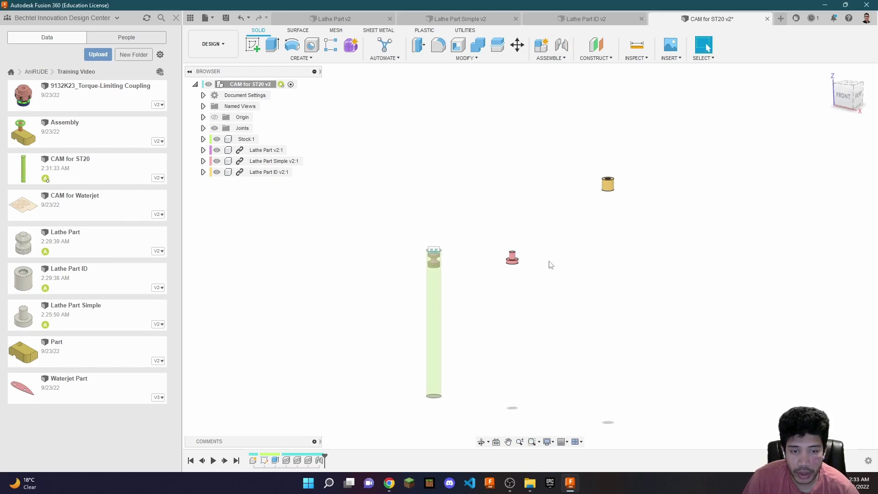
key(j)
scroll(517, 250, up, 8)
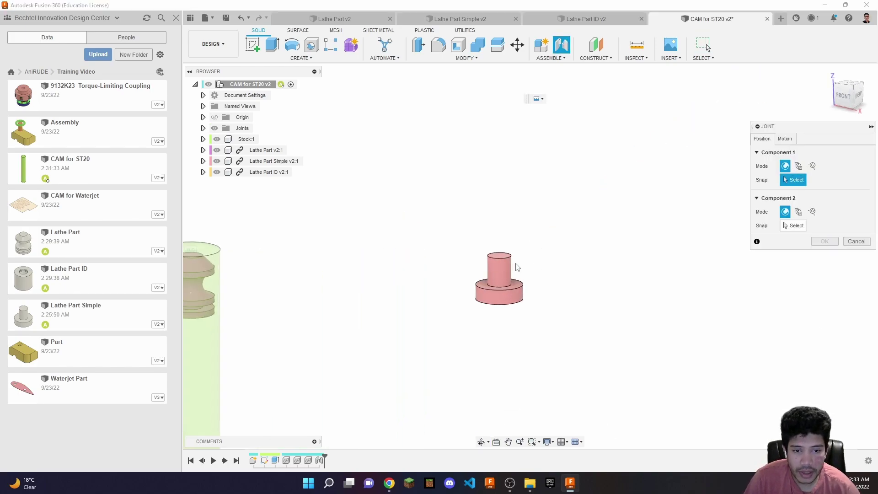
click(494, 261)
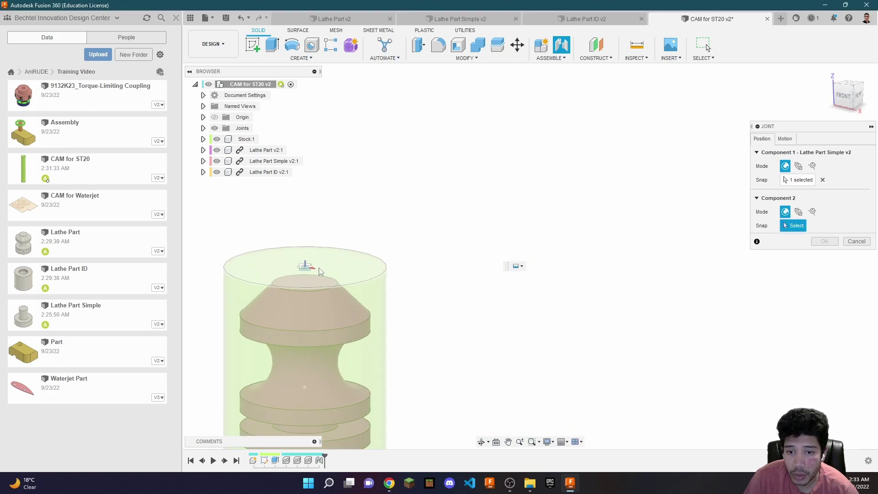
click(319, 268)
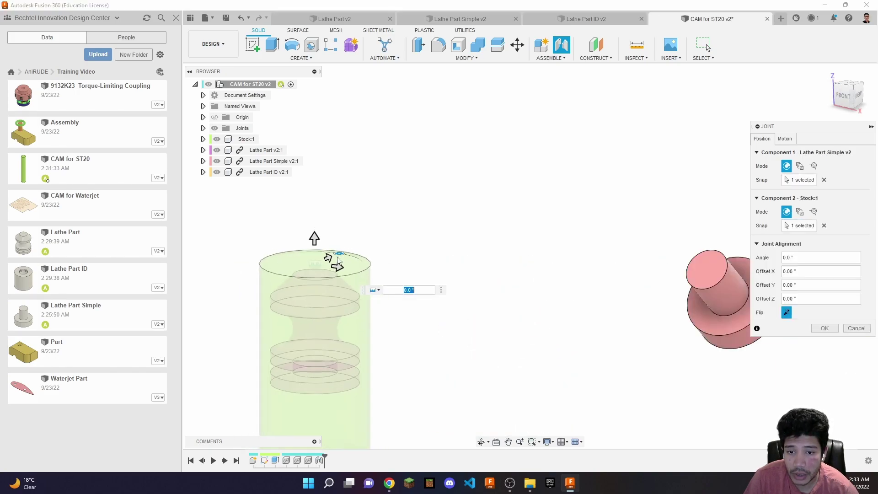
click(787, 313)
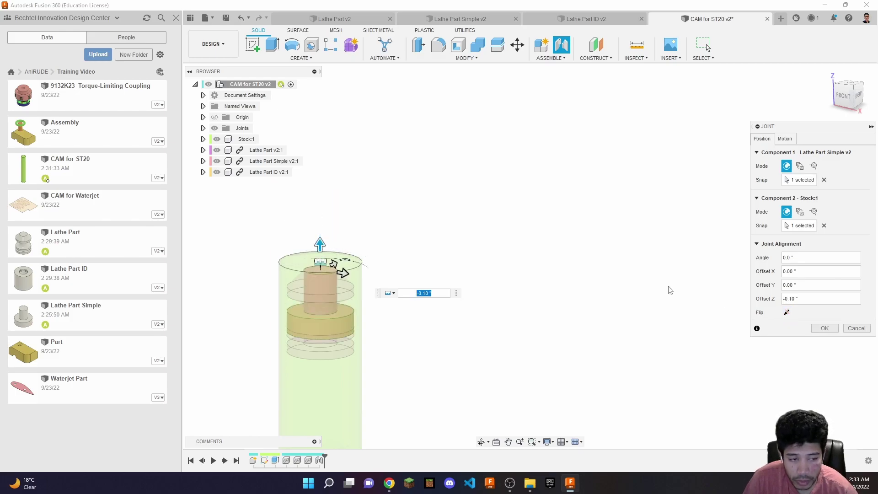
click(825, 328)
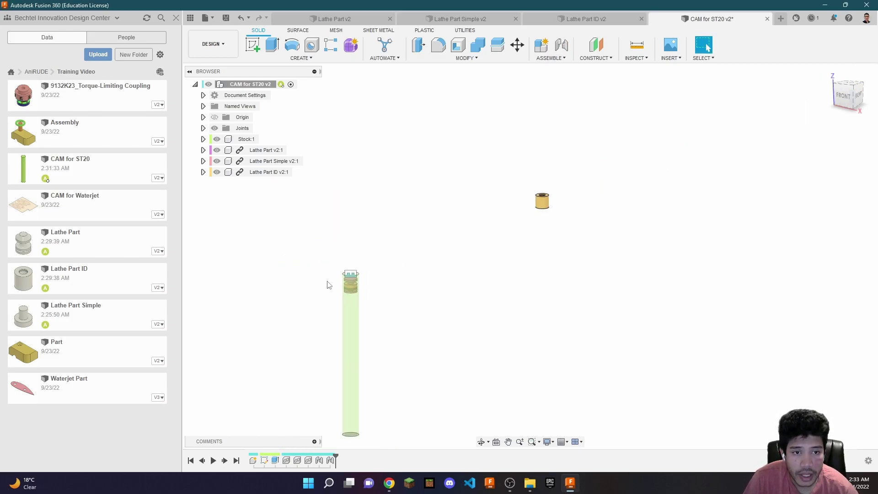
Step: Joint Lathe Part ID's top face centre to the stock's top face centre with a Z offset of -0.10 inch
scroll(483, 260, up, 3)
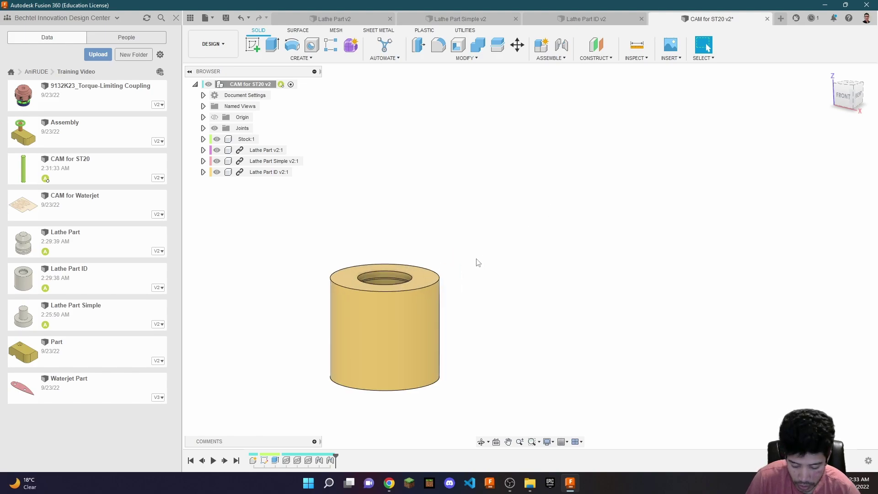
key(j)
scroll(458, 259, up, 3)
click(310, 307)
scroll(590, 201, down, 3)
scroll(590, 202, down, 4)
scroll(288, 329, up, 4)
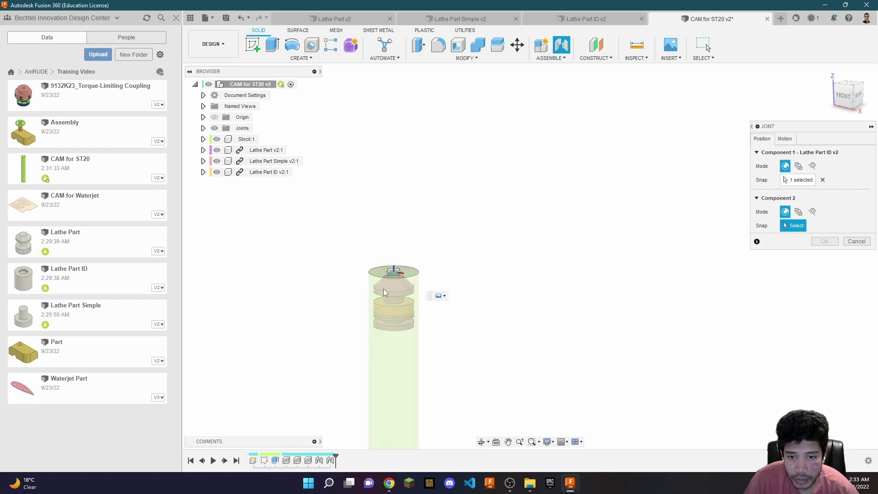
click(399, 261)
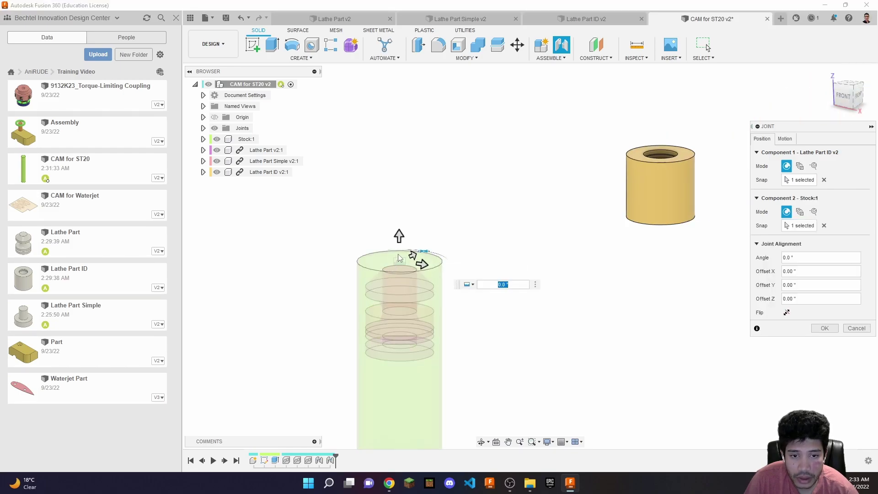
drag(399, 237, 399, 245)
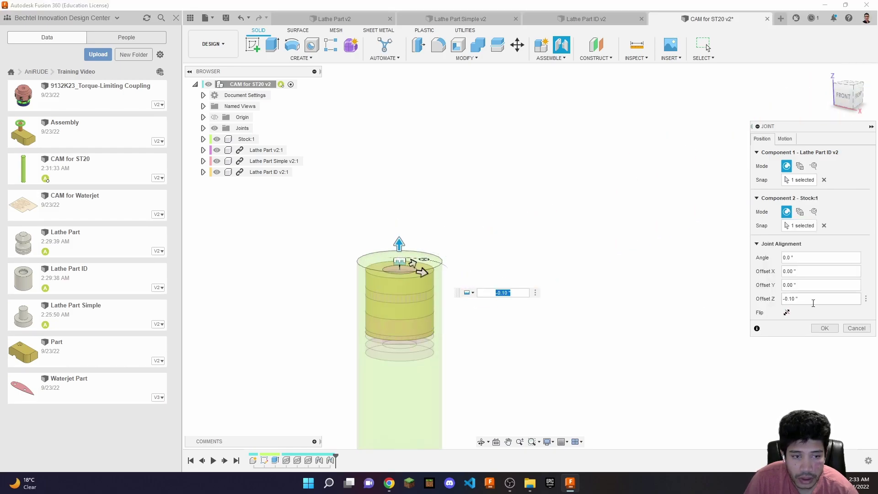
click(818, 328)
scroll(524, 267, down, 3)
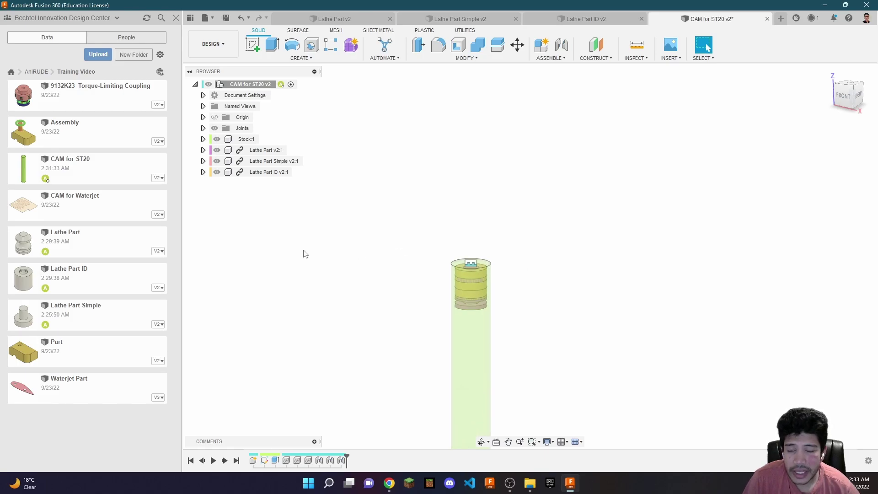
Step: Hide Lathe Part and Lathe Part ID, leaving only Lathe Part Simple shown inside the stock
click(834, 72)
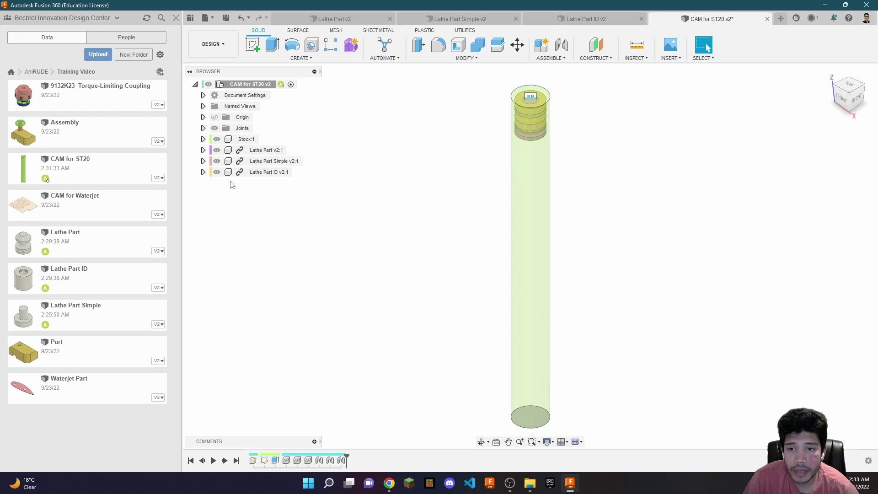
click(217, 161)
click(218, 172)
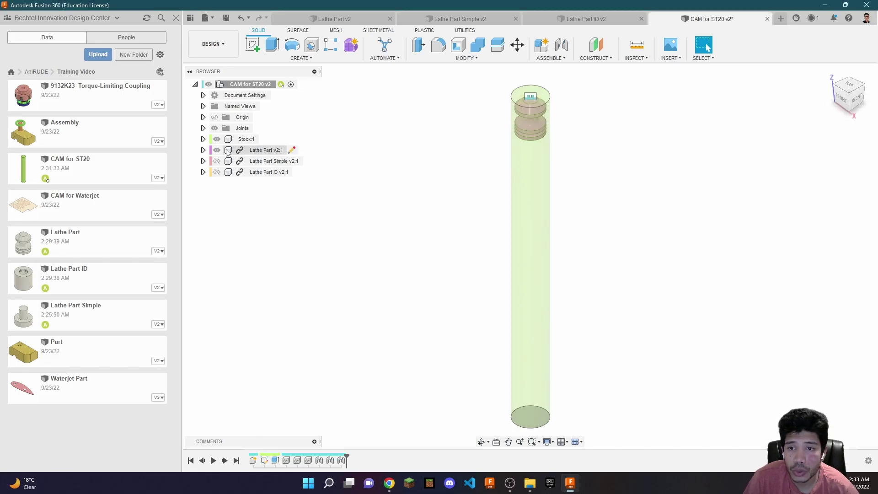
click(222, 151)
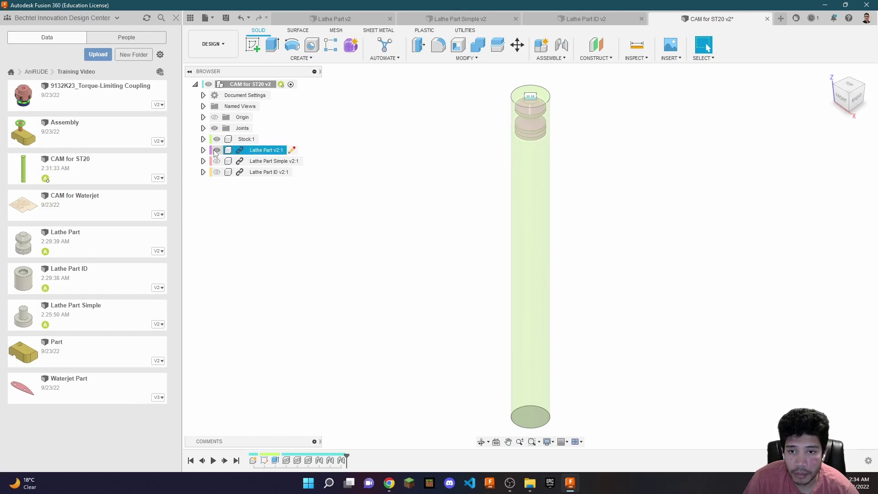
click(217, 150)
click(217, 161)
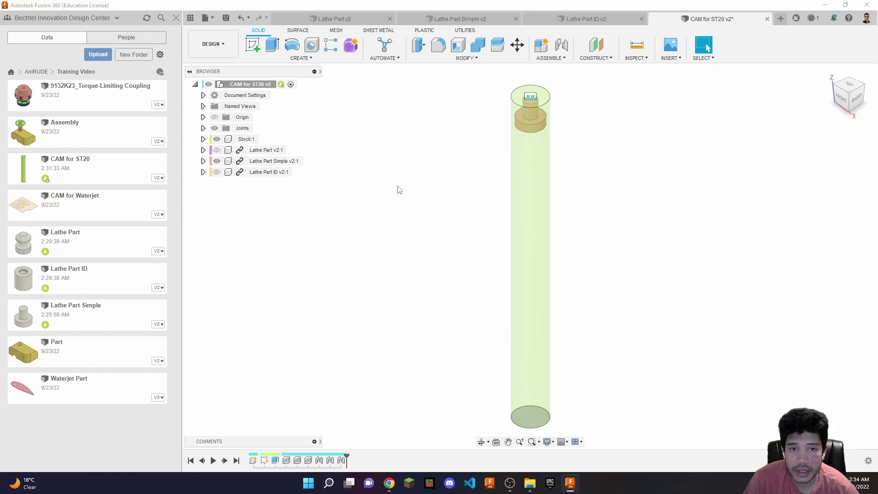
Step: Inspect Lathe Part Simple inside the stock from the front and hide the Joints folder
click(841, 98)
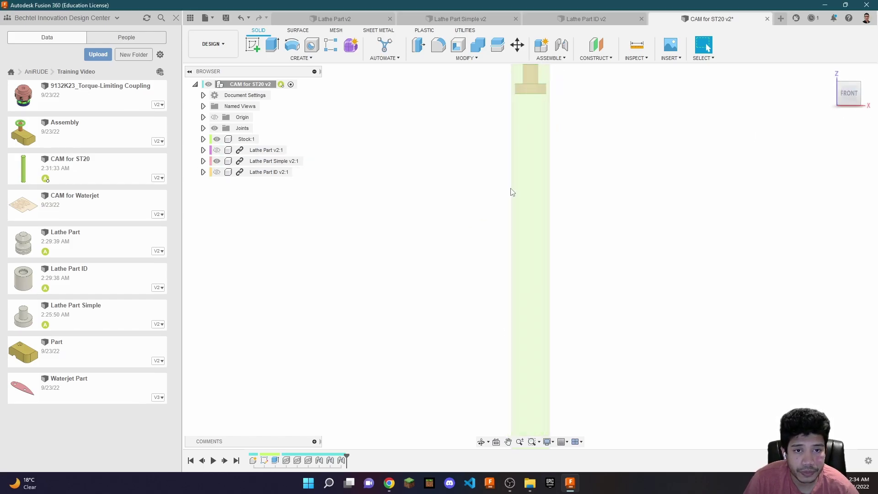
scroll(485, 169, up, 5)
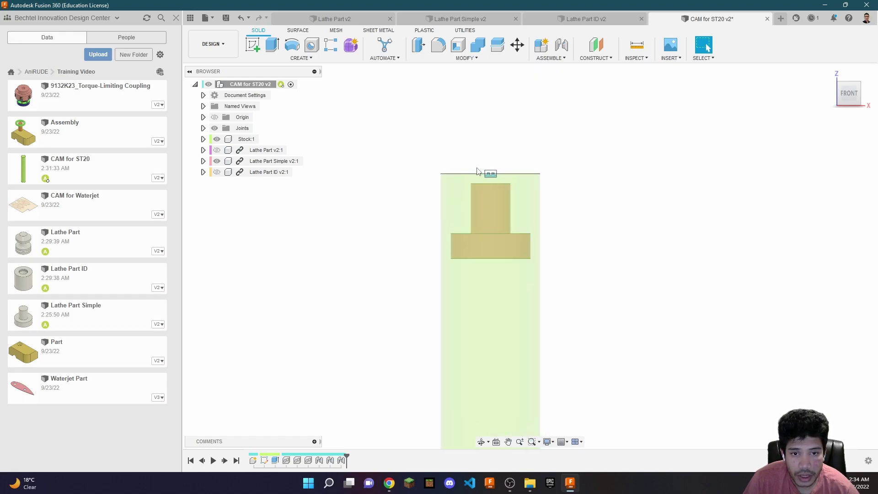
scroll(477, 172, down, 4)
scroll(505, 165, up, 5)
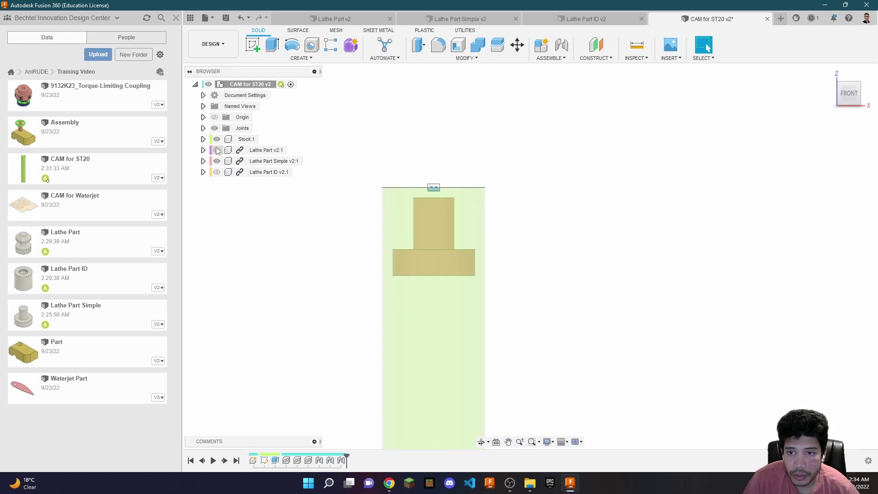
click(215, 128)
scroll(465, 144, down, 3)
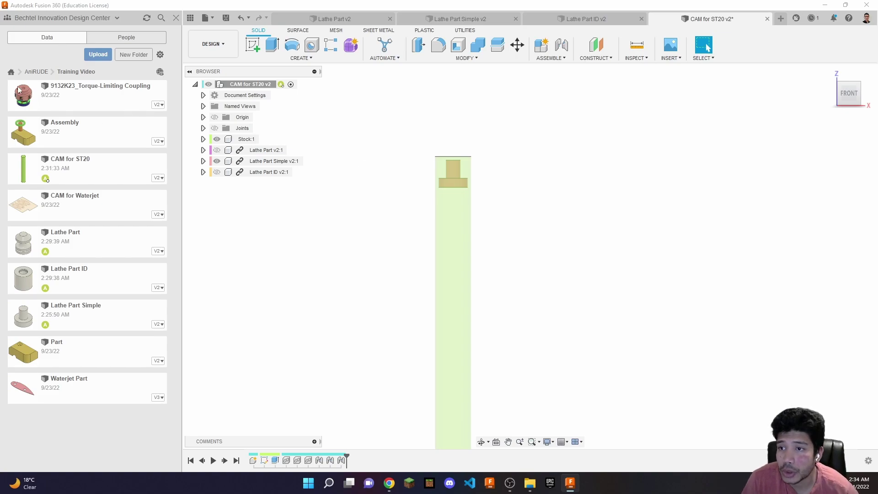
Step: Insert the Royal 5C Collet Chuck from the Royal Chuck folder of the Workholdings and Stocks project at its default position
click(11, 73)
scroll(78, 219, down, 3)
scroll(104, 239, up, 3)
click(95, 297)
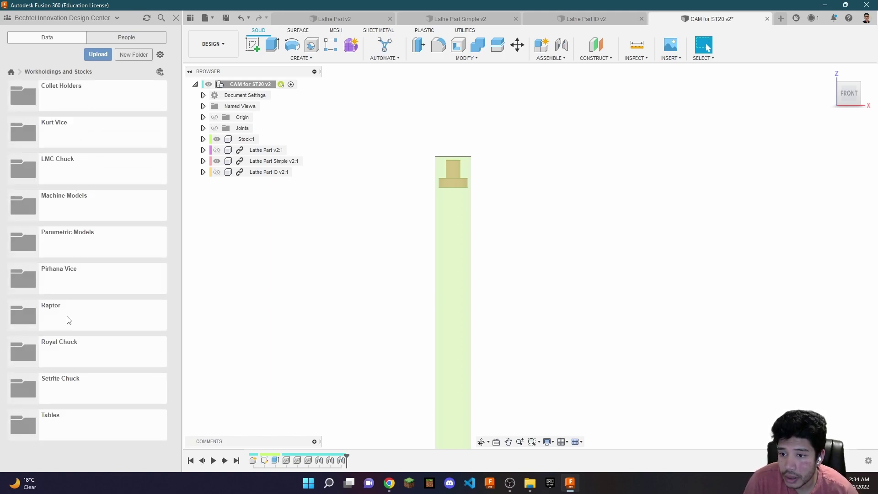
click(79, 363)
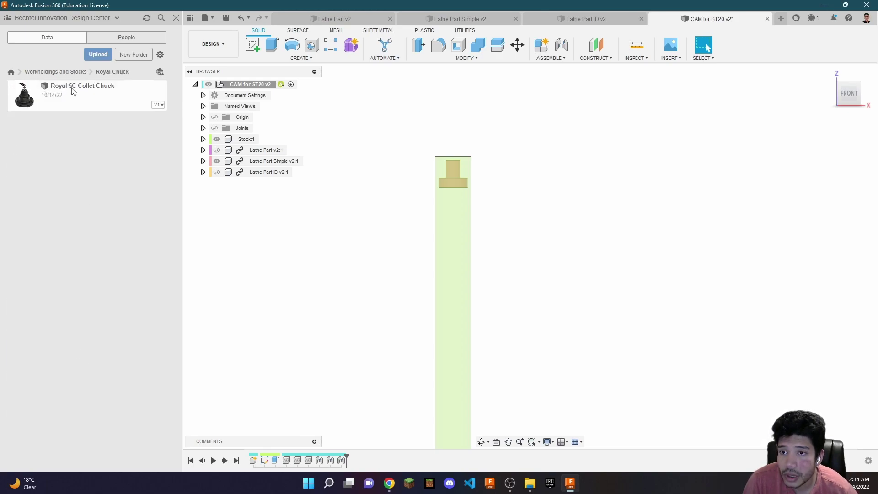
drag(68, 94, 313, 247)
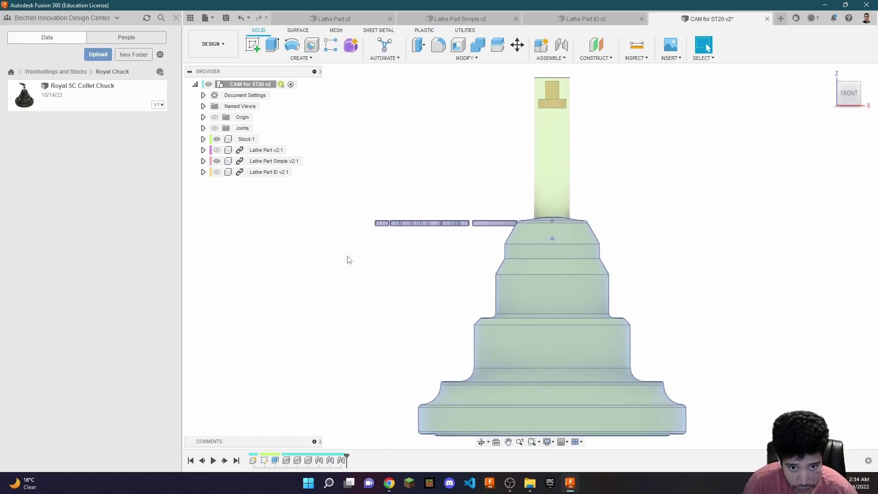
scroll(351, 257, down, 5)
click(825, 292)
scroll(402, 273, up, 3)
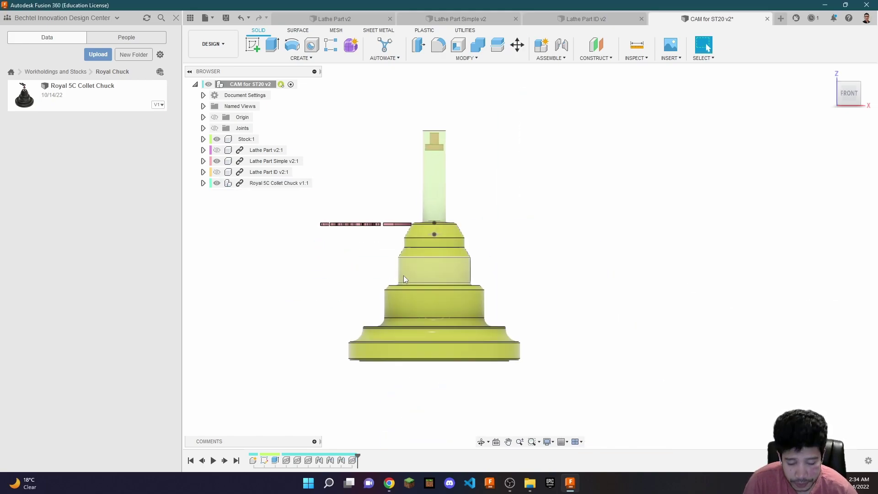
Step: Move the Royal 5C Collet Chuck clear of the stock and break its link, capturing the moved position
drag(443, 323, 625, 298)
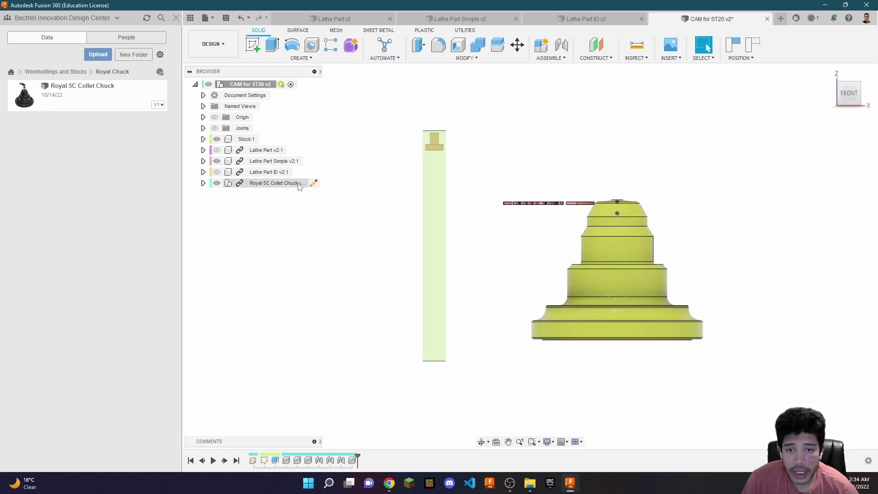
right_click(278, 185)
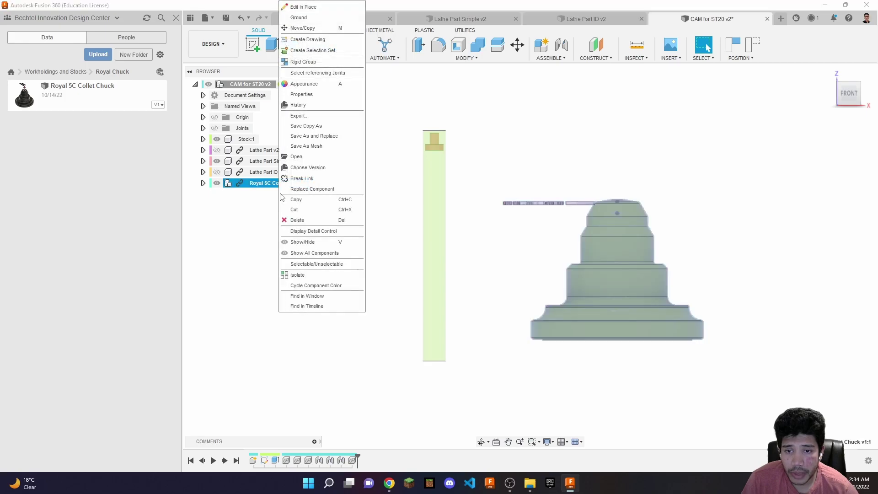
click(313, 183)
click(517, 259)
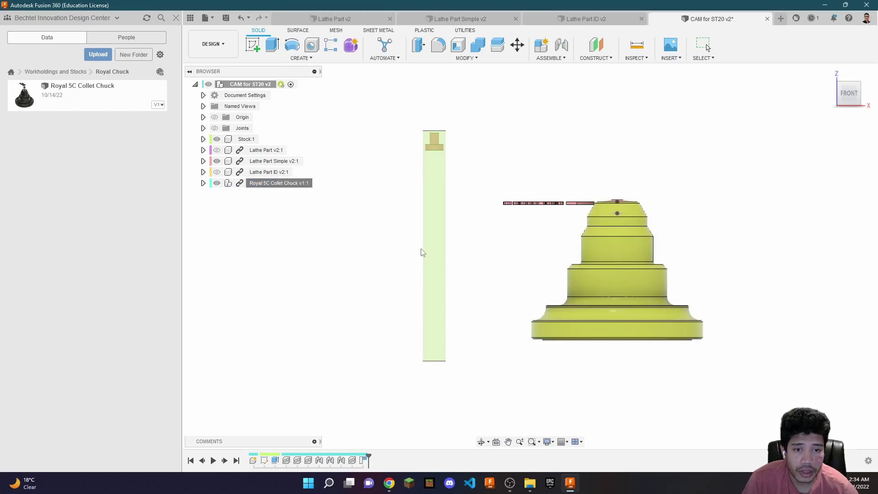
Step: Open the design's parameters, widen the name column for the chuck parameter names and keep the collet in view
key(F6)
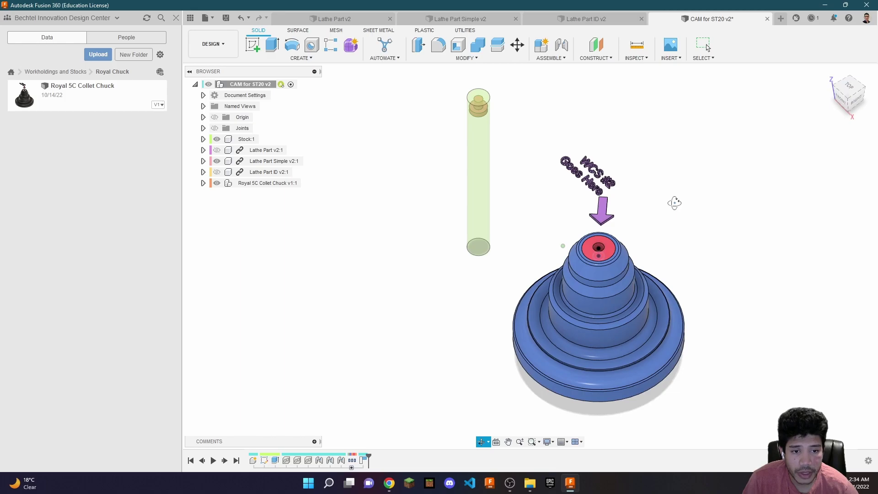
scroll(602, 254, up, 3)
click(466, 58)
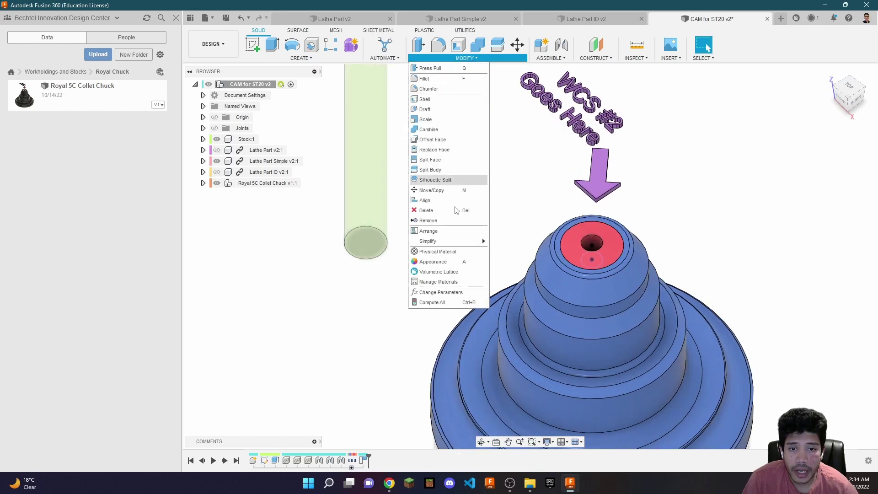
click(446, 291)
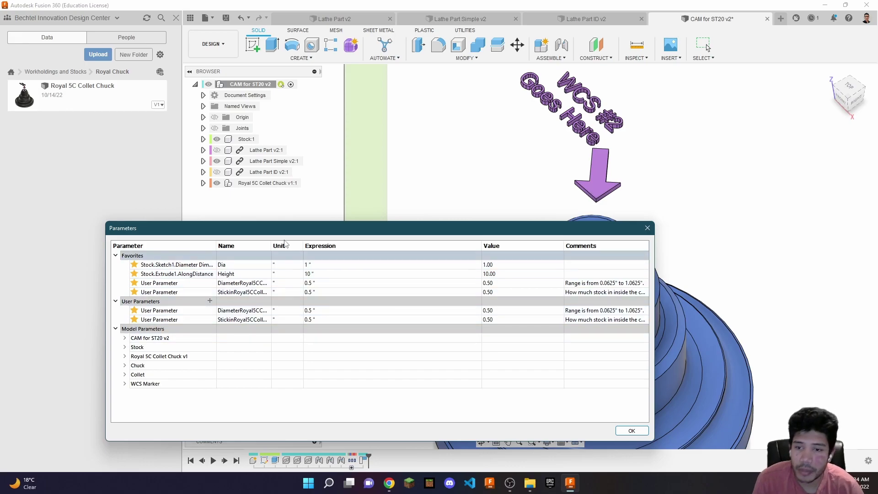
drag(272, 249, 323, 250)
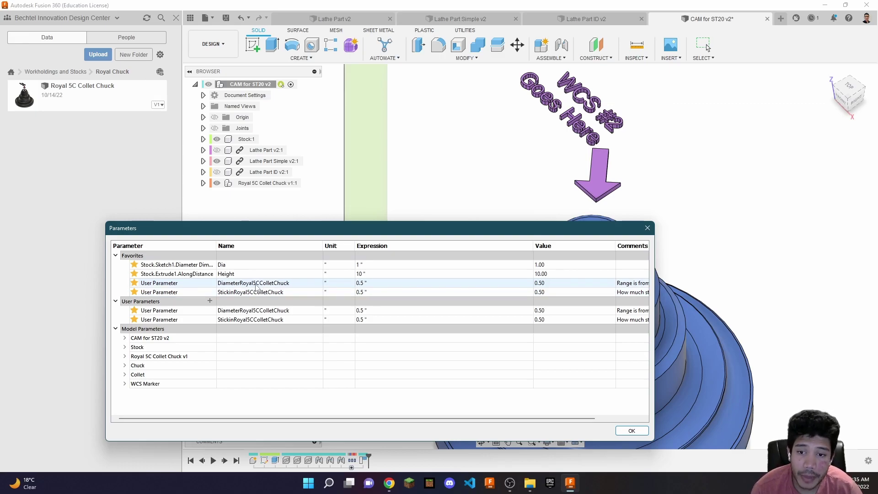
drag(348, 231, 217, 161)
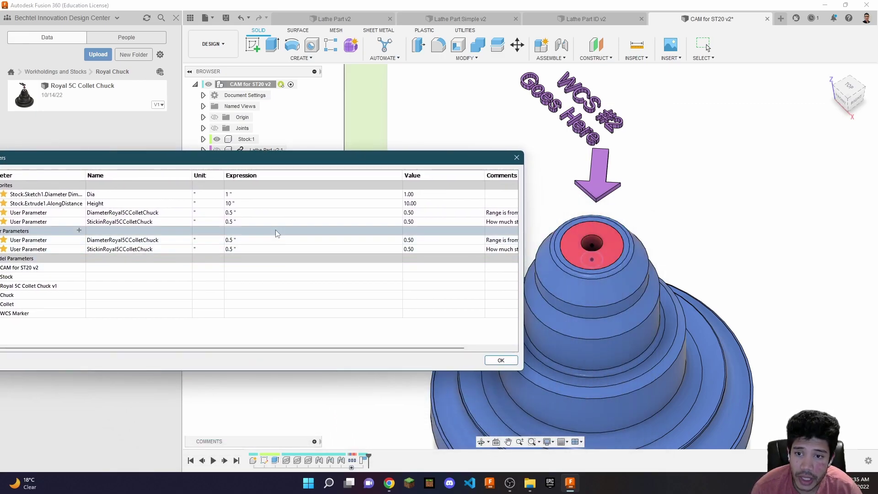
Step: Try DiameterRoyal5CColletChuck at 1 inch and 2 inches, and return it to 1 inch
click(265, 212)
text(1)
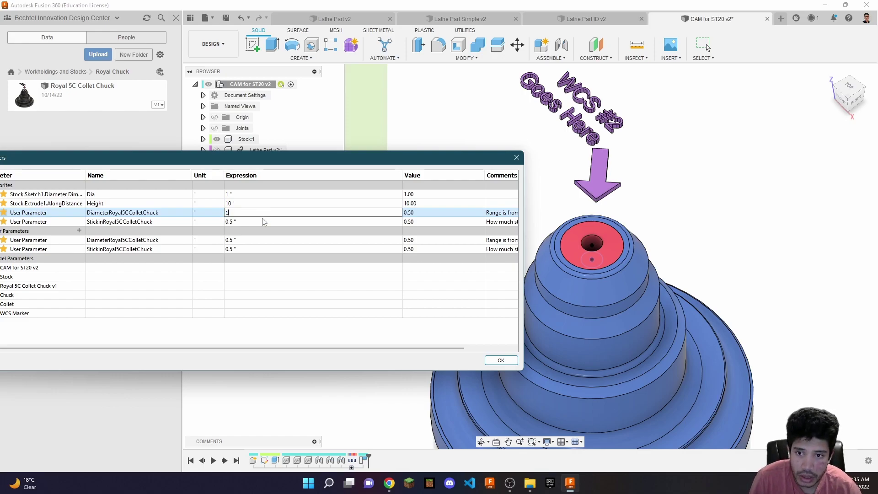
key(Return)
click(262, 212)
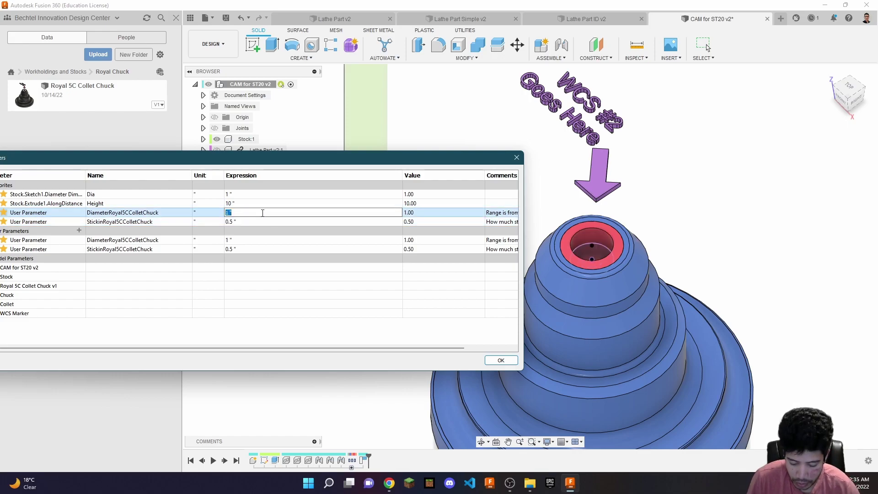
key(Return)
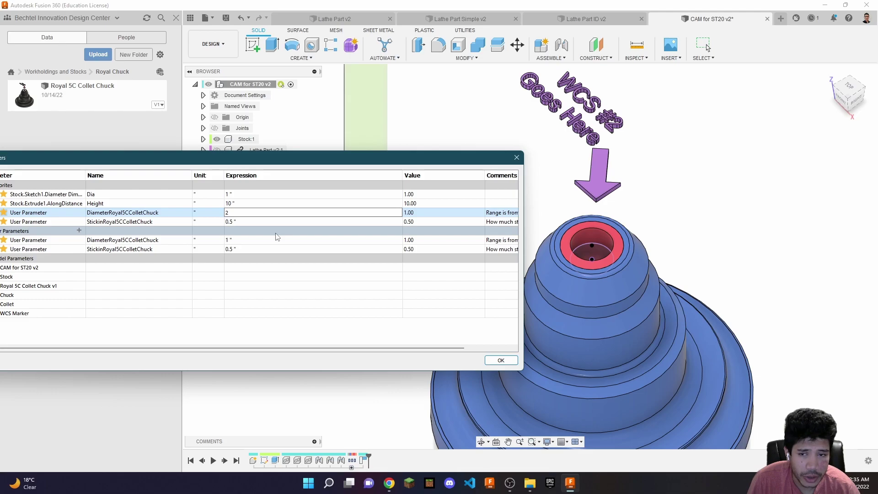
click(282, 223)
click(269, 213)
text(1)
key(Return)
Step: Narrow the expression column and read the comment giving the permitted range for DiameterRoyal5CColletChuck
click(280, 221)
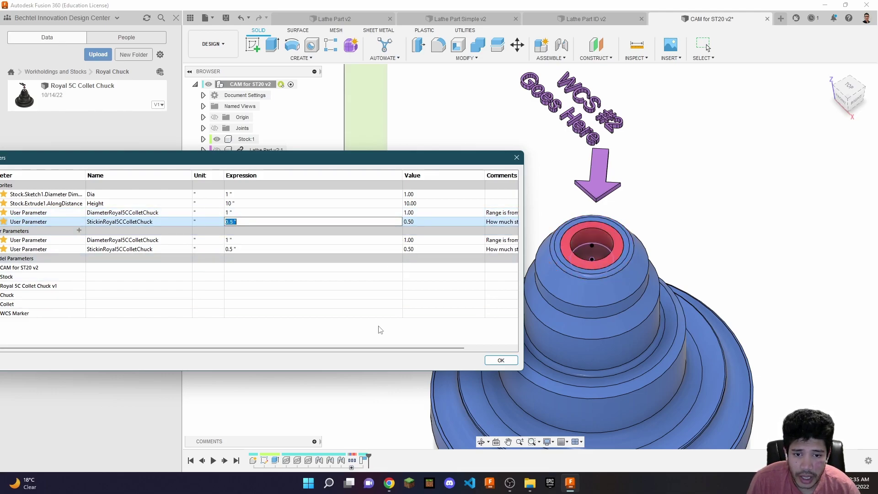
drag(402, 174, 293, 174)
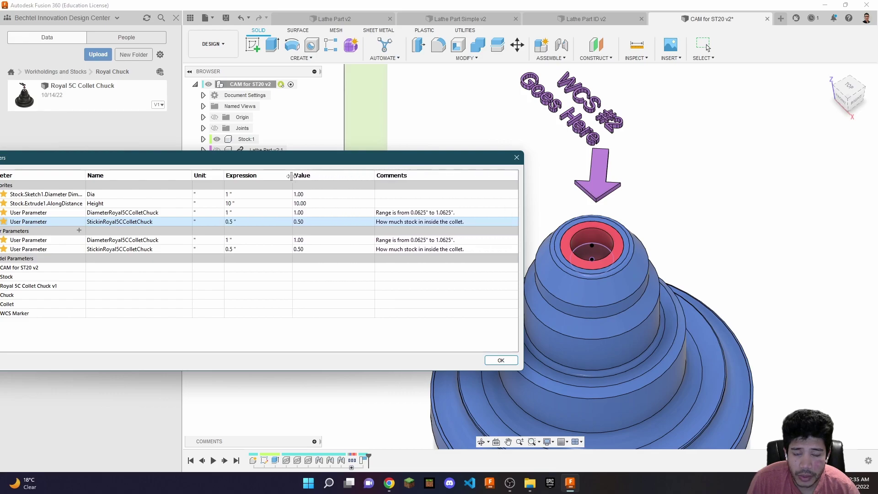
click(457, 214)
click(465, 212)
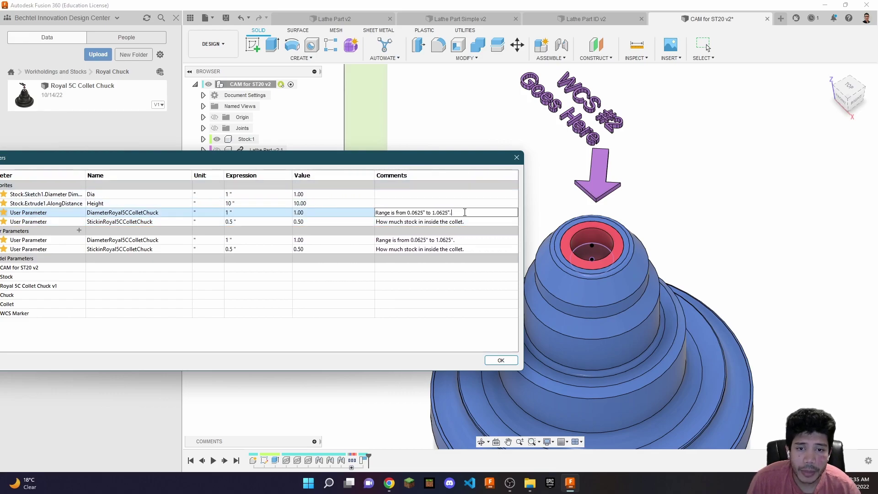
drag(453, 212, 372, 213)
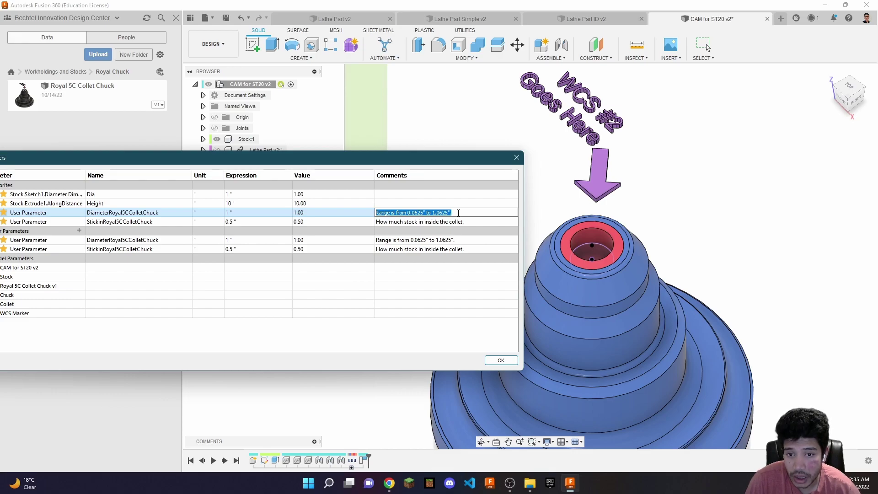
scroll(598, 249, up, 3)
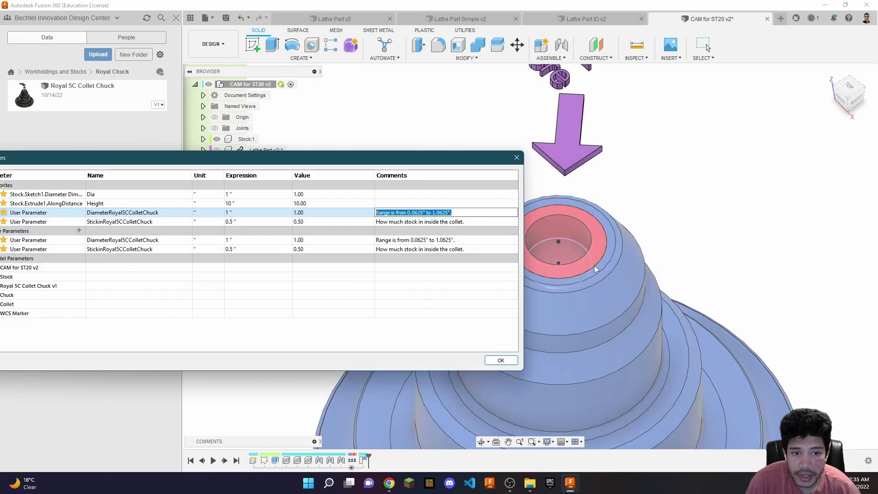
Step: Try StickinRoyal5CColletChuck at 1 and 2 inches, and set it to 0.1 inch
click(241, 221)
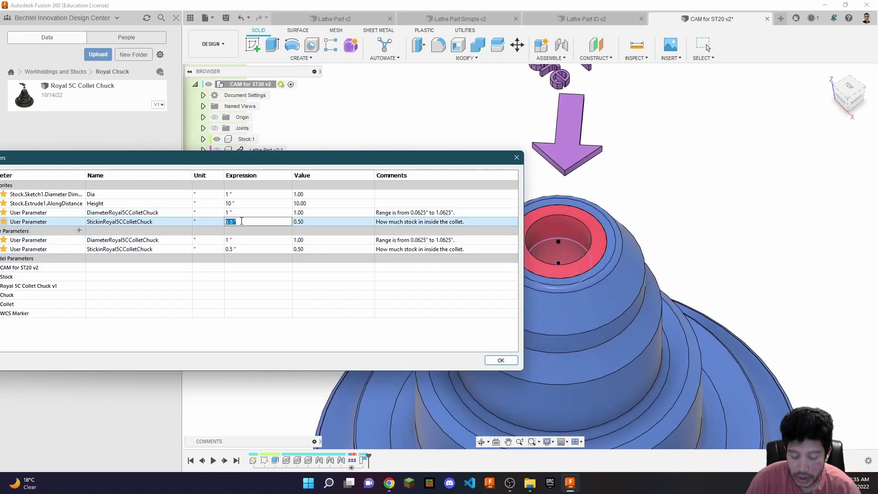
text(1)
key(Return)
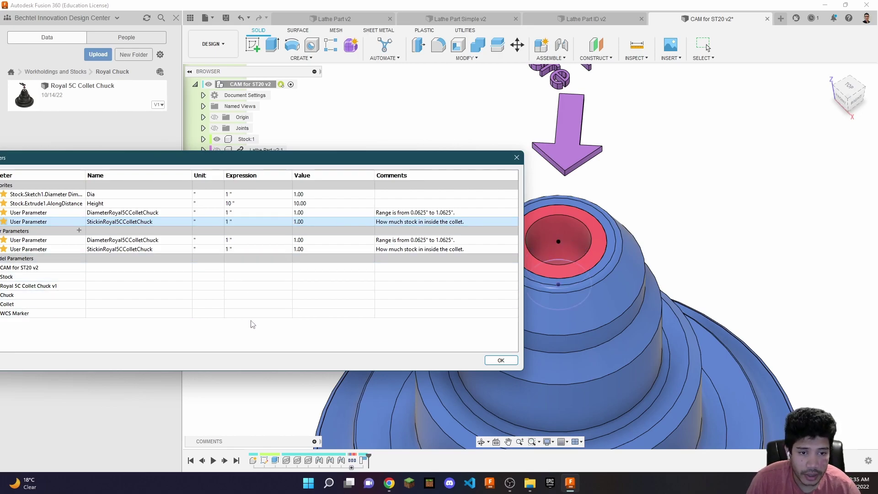
click(238, 222)
text(2)
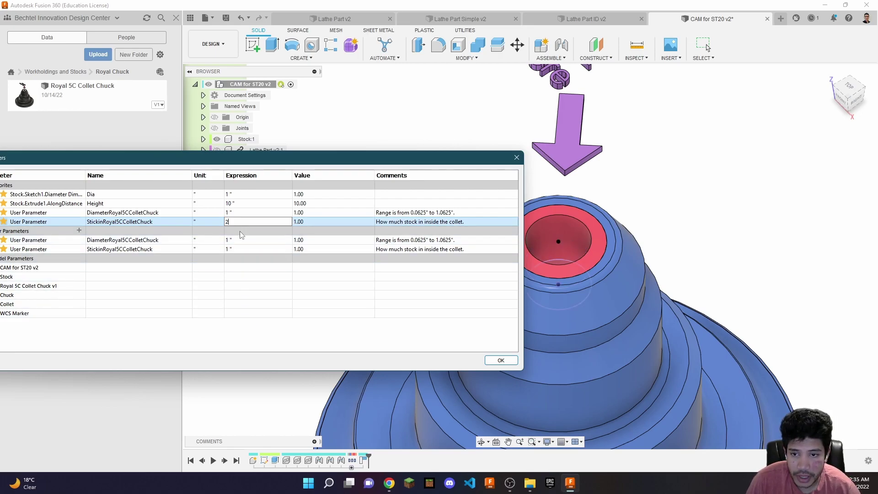
key(Return)
click(240, 223)
text(0.1)
key(Return)
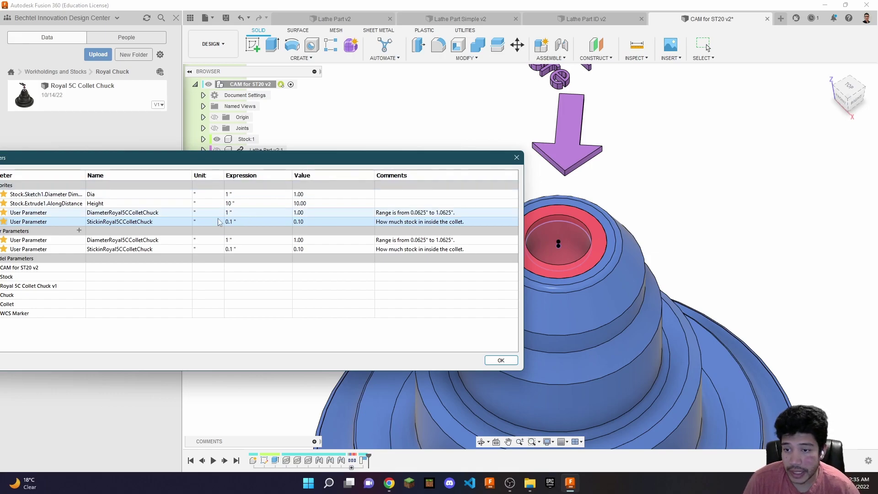
Step: Set the expression of DiameterRoyal5CColletChuck to Dia so the collet diameter follows the stock
click(258, 213)
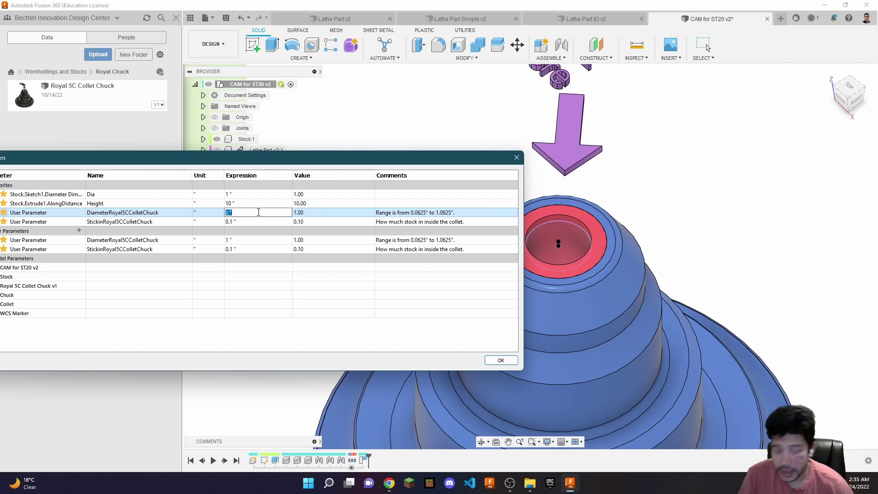
text(Dia)
key(Return)
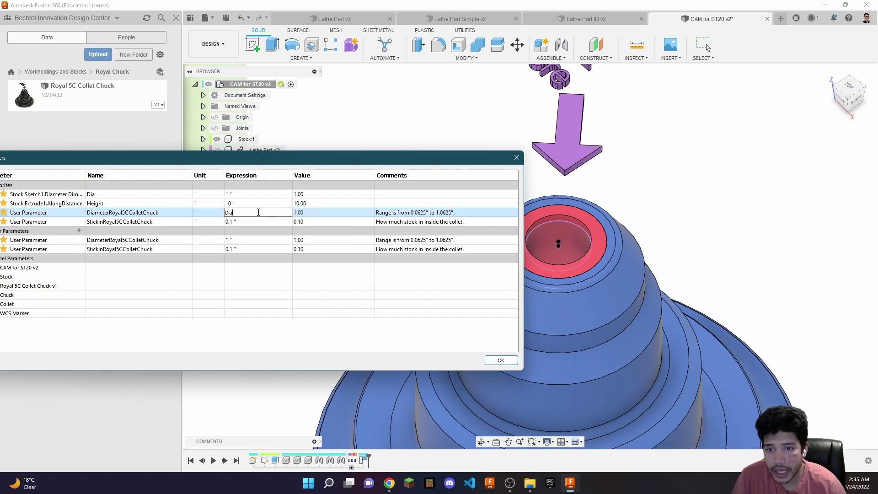
Step: Try the stock diameter parameter Dia at 1.2 inches with both stock and collet in view
click(254, 194)
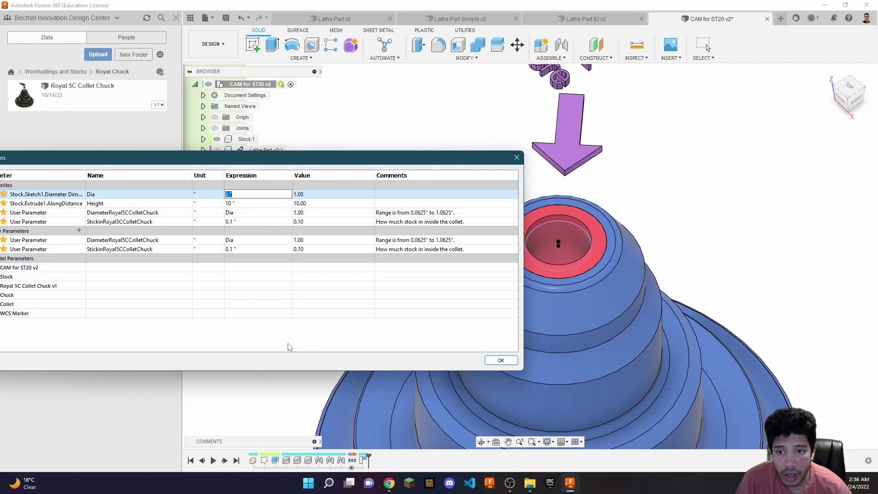
scroll(627, 234, down, 6)
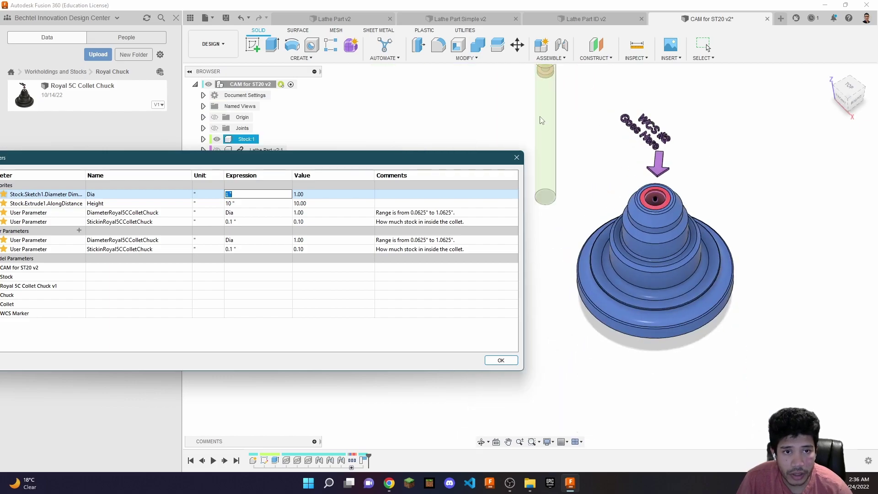
click(268, 193)
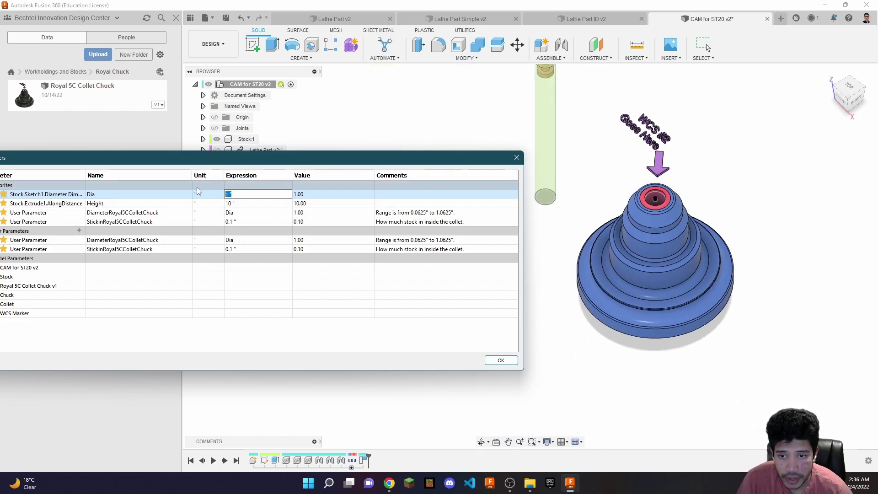
key(BackSpace)
key(BackSpace)
text(.2)
key(Return)
Step: Try the stock diameter parameter Dia at 0.5 inch, and return it to 1 inch
click(240, 194)
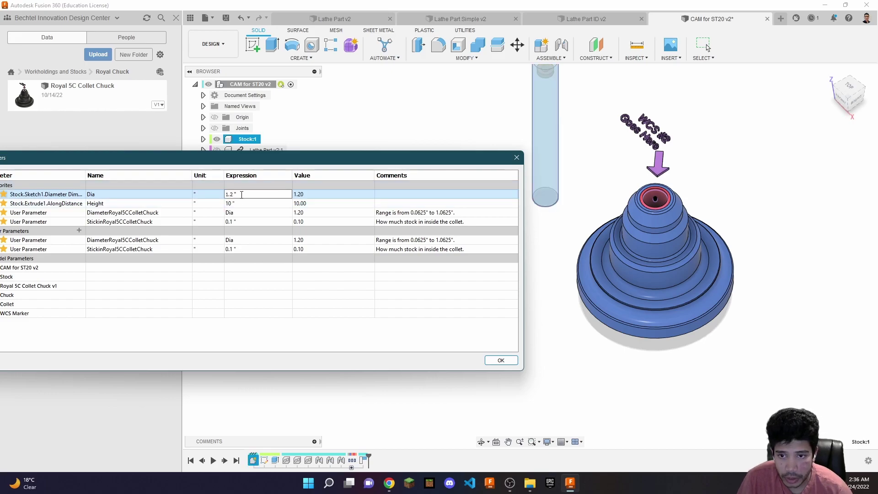
text(0.5)
key(Return)
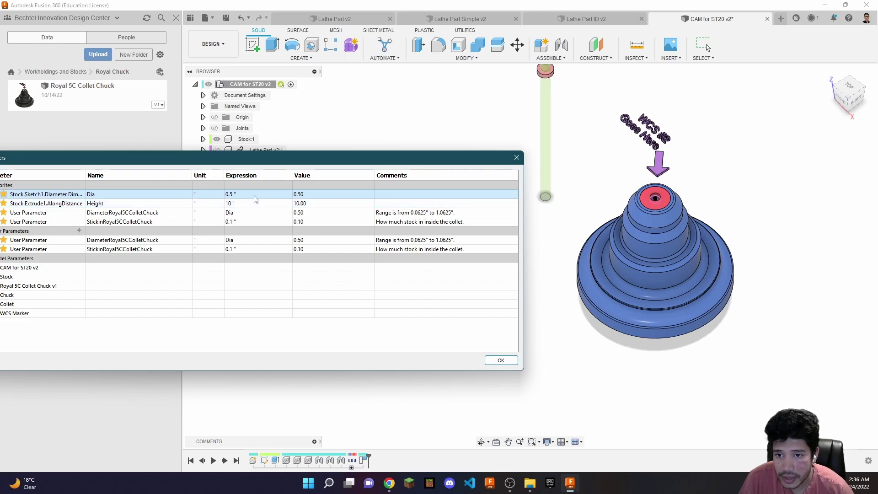
click(270, 196)
key(ctrl+a)
text(1)
key(Return)
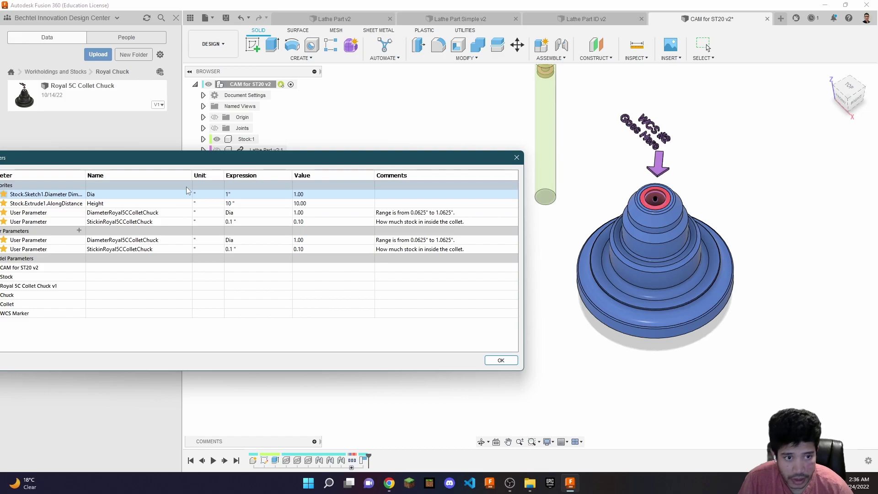
Step: Close the parameters and joint the centre of the stock's lower end to the circular edge inside the collet bore, with zero offsets
scroll(538, 115, up, 2)
scroll(592, 204, down, 3)
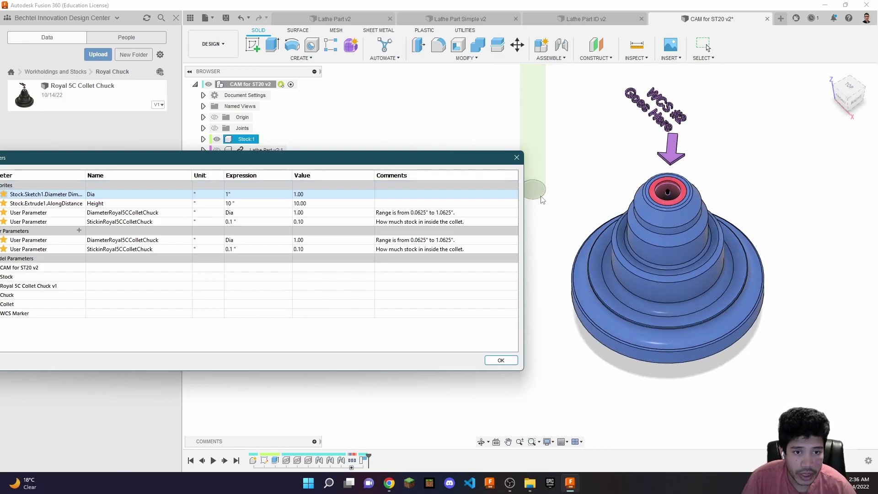
scroll(543, 200, up, 2)
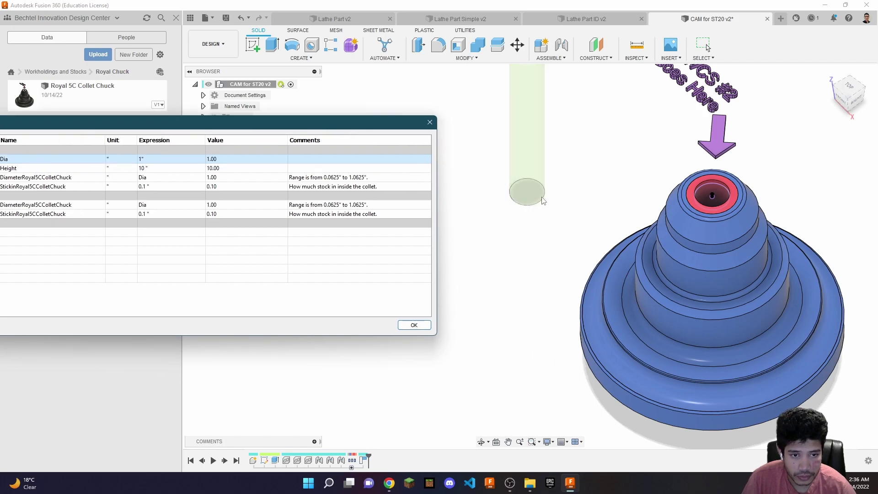
click(419, 326)
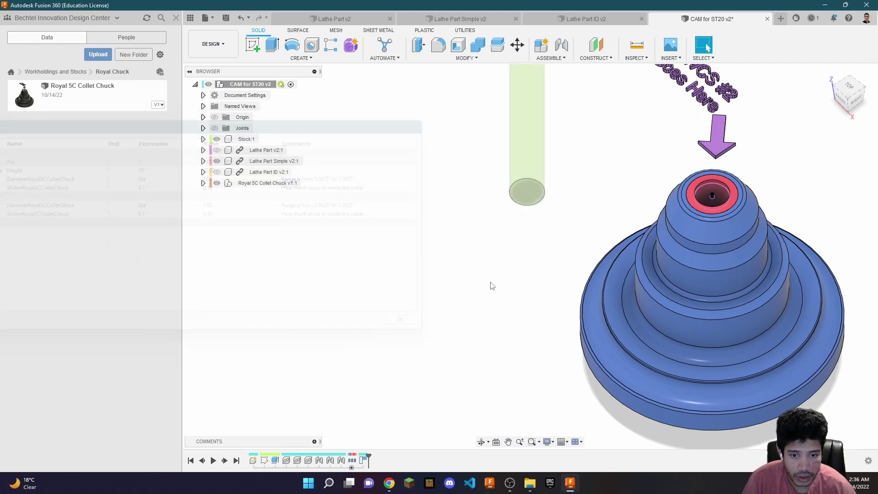
key(j)
click(530, 208)
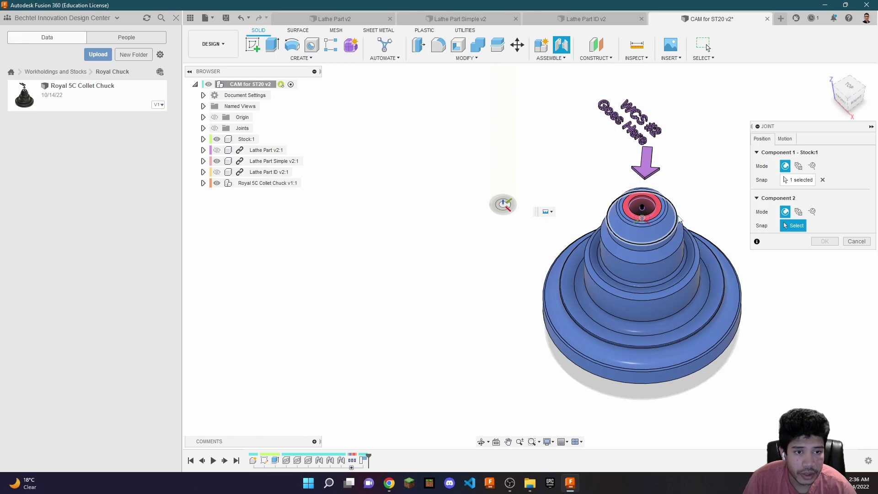
scroll(633, 185, up, 5)
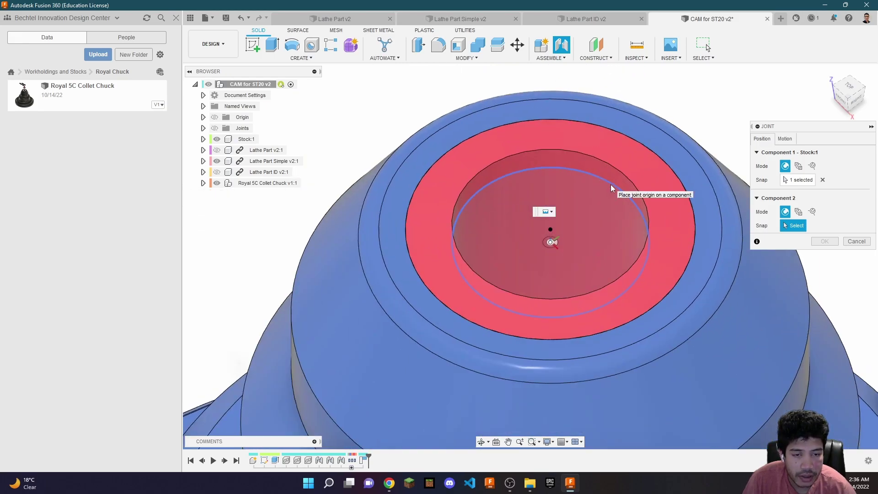
click(610, 185)
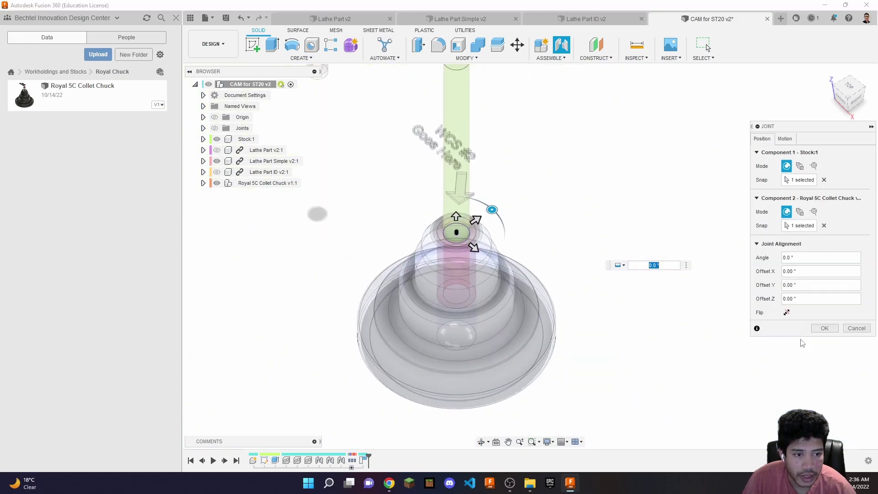
click(832, 330)
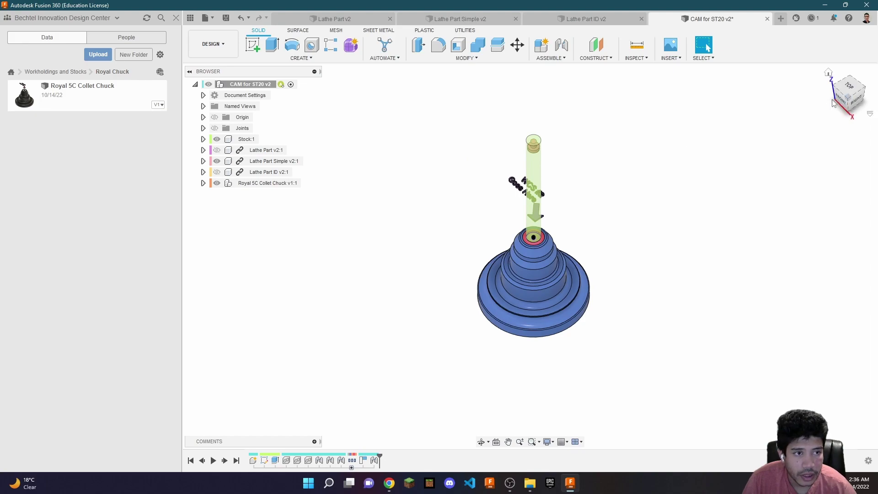
Step: Create a section analysis through the stock and chuck on the XZ plane at 0 distance
shift+middle_drag(749, 241, 707, 251)
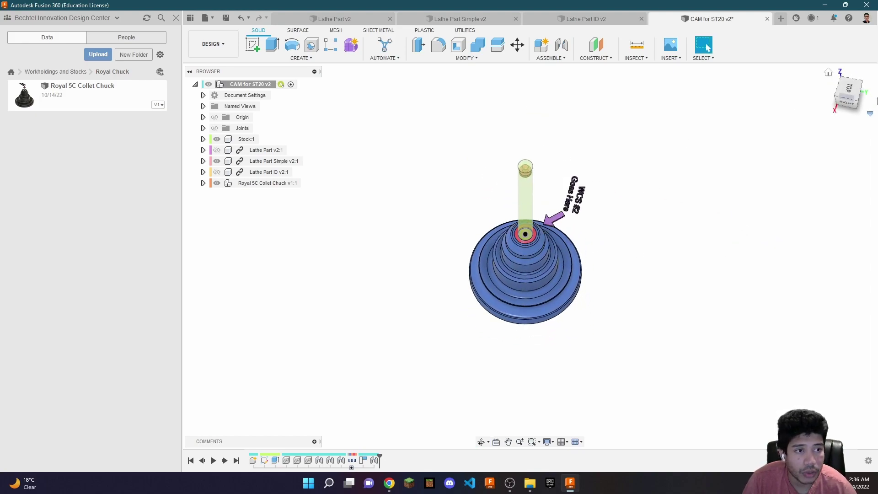
click(847, 105)
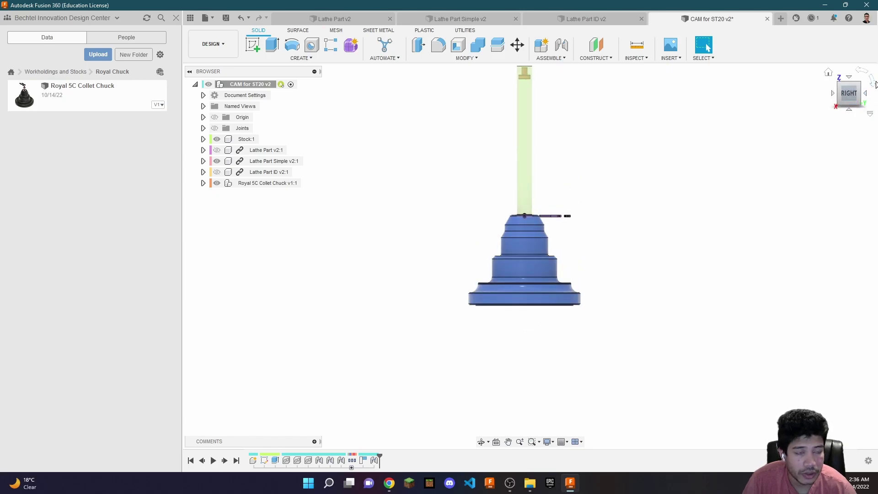
click(874, 83)
shift+middle_drag(655, 160, 836, 152)
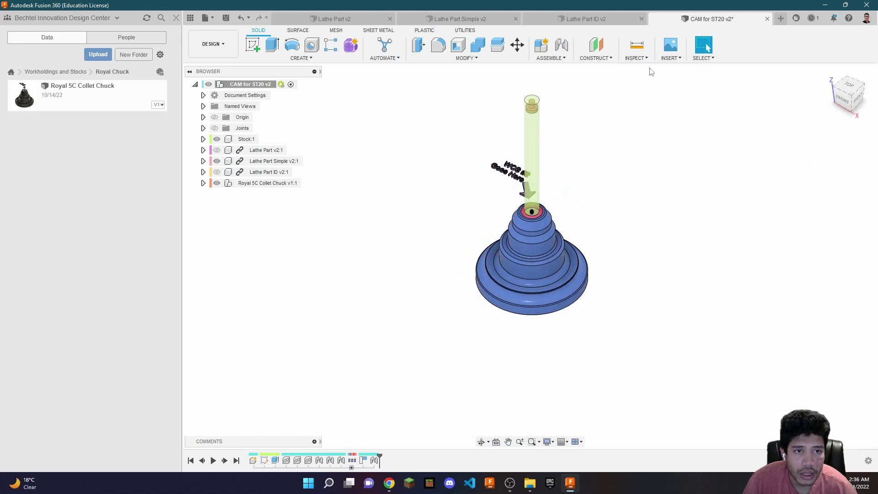
click(607, 59)
click(636, 58)
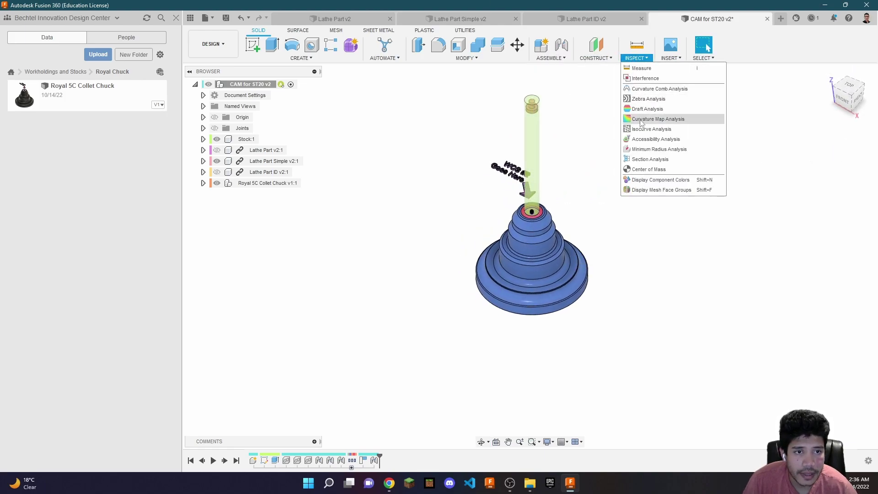
click(659, 159)
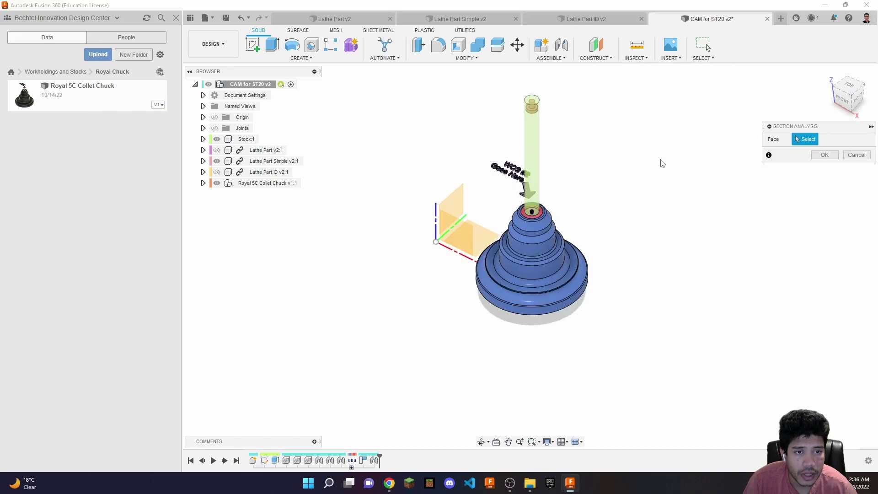
click(456, 241)
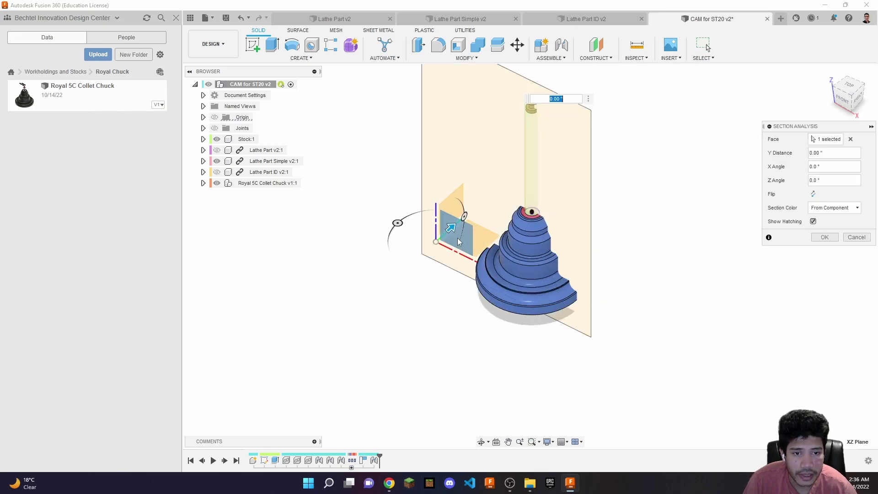
click(825, 236)
Step: View the sectioned stock and chuck from the back, and hide the section analysis
shift+middle_drag(690, 224, 568, 197)
click(847, 96)
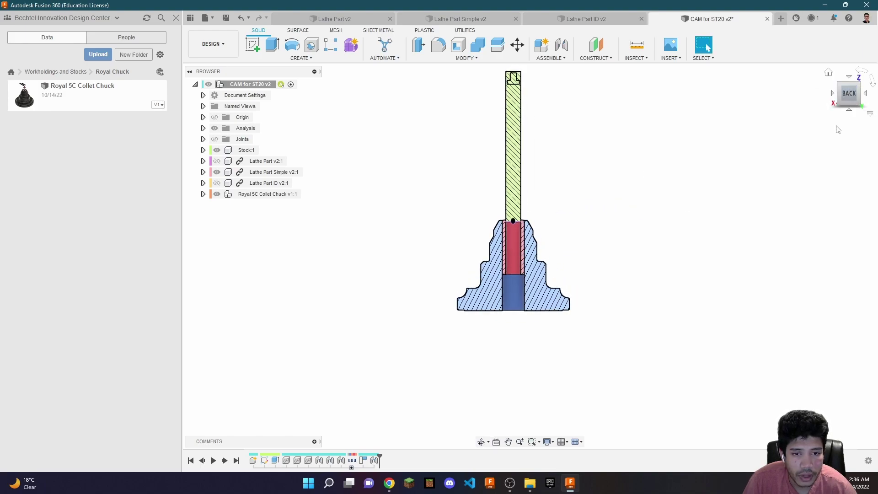
click(214, 128)
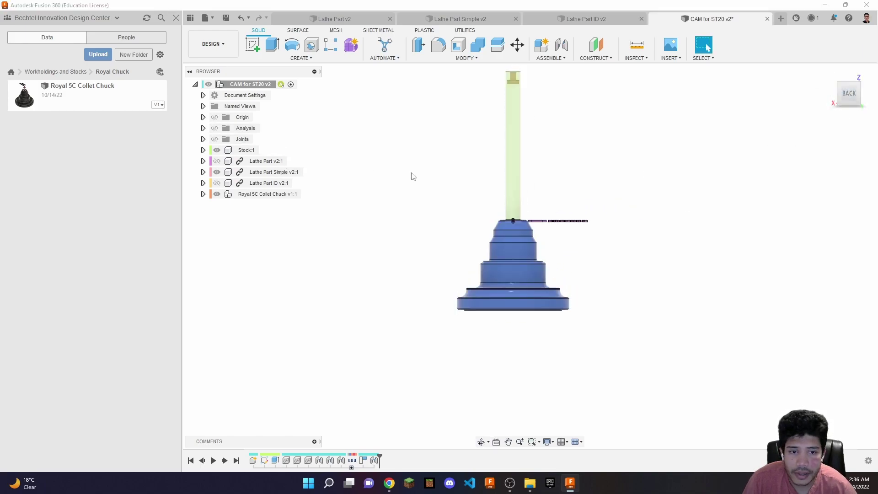
Step: Move the chuck assembly away from its place and show the design's origin
shift+middle_drag(609, 154, 450, 243)
drag(520, 288, 678, 201)
click(215, 117)
shift+middle_drag(447, 263, 655, 294)
Step: Joint the centre of the chuck's bottom face to the design origin with zero offsets, hide the origin and restore the home view
key(j)
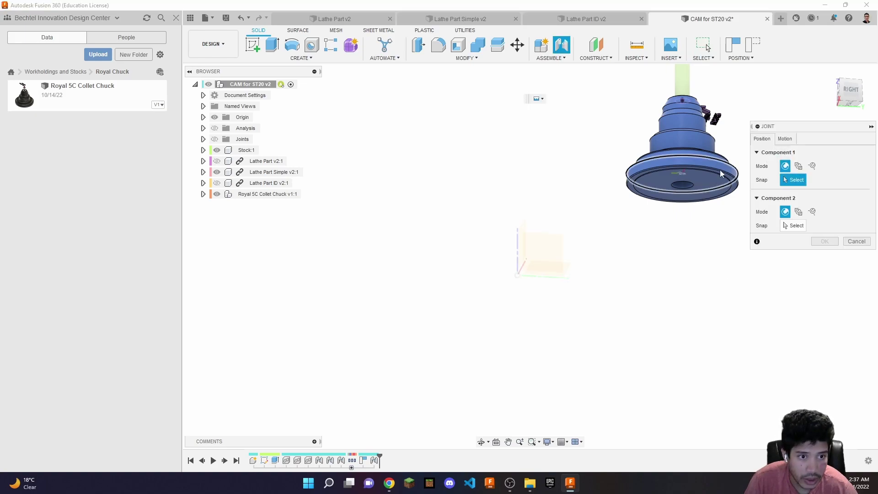
scroll(696, 188, up, 4)
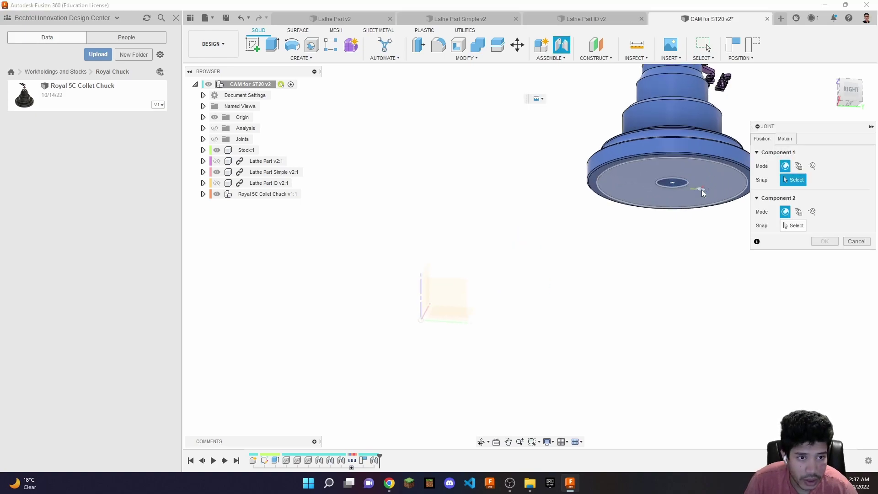
click(676, 185)
click(388, 337)
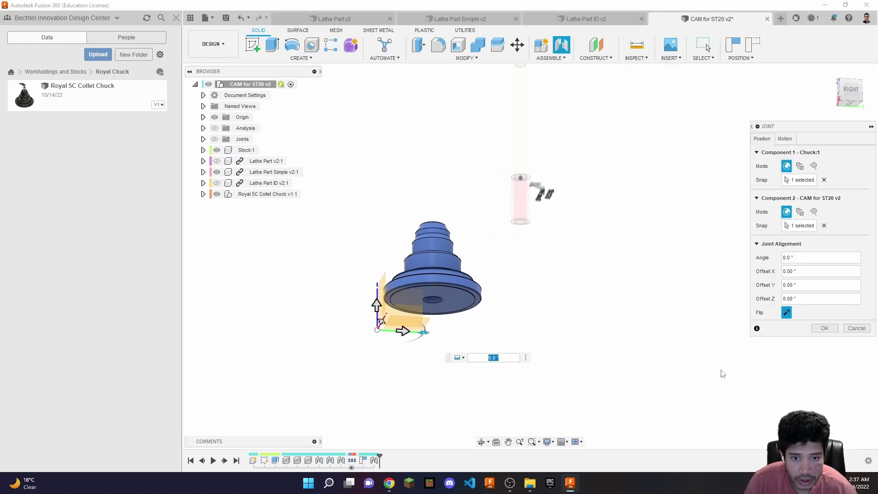
click(825, 329)
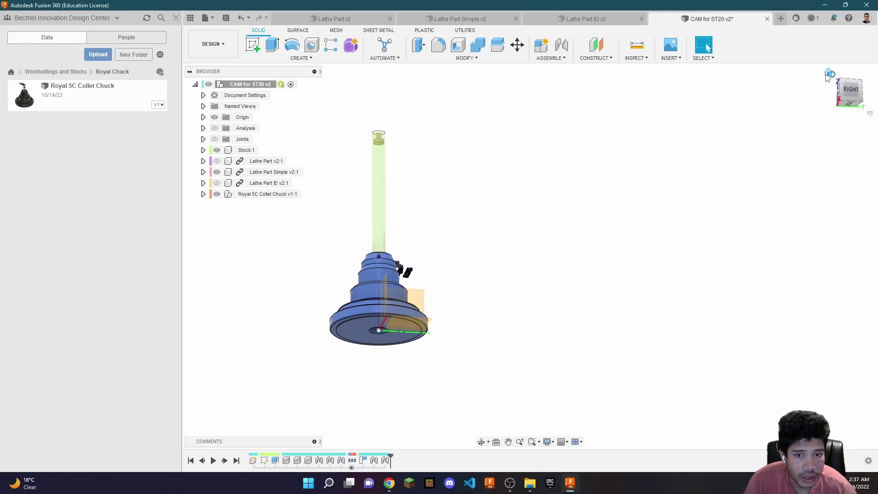
click(829, 74)
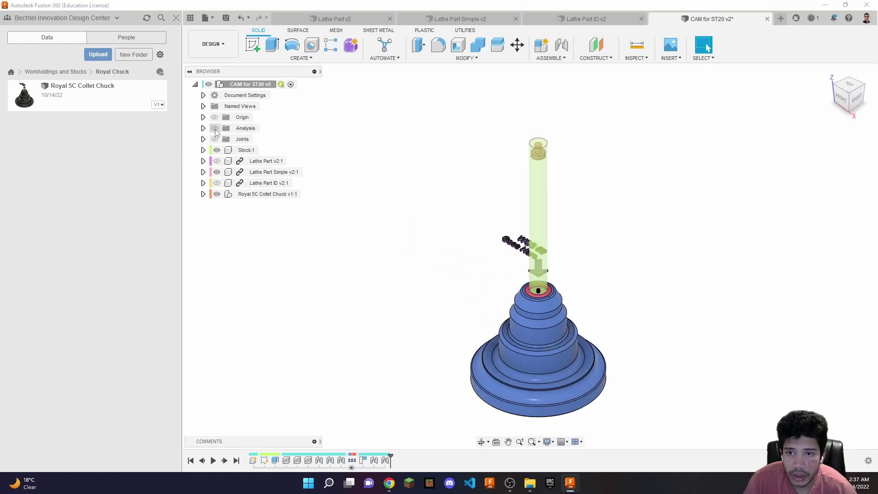
Step: Show the section analysis and examine from the back how far the stock sits inside the collet
click(215, 128)
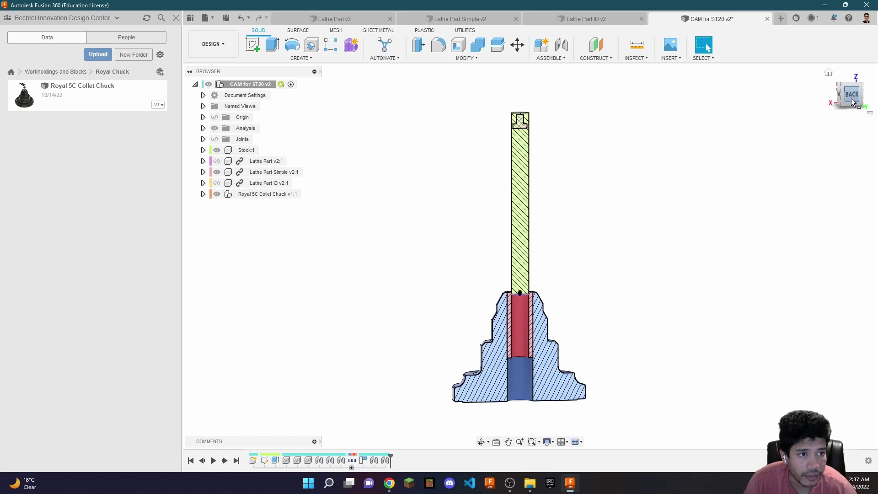
scroll(508, 256, up, 3)
scroll(498, 279, down, 3)
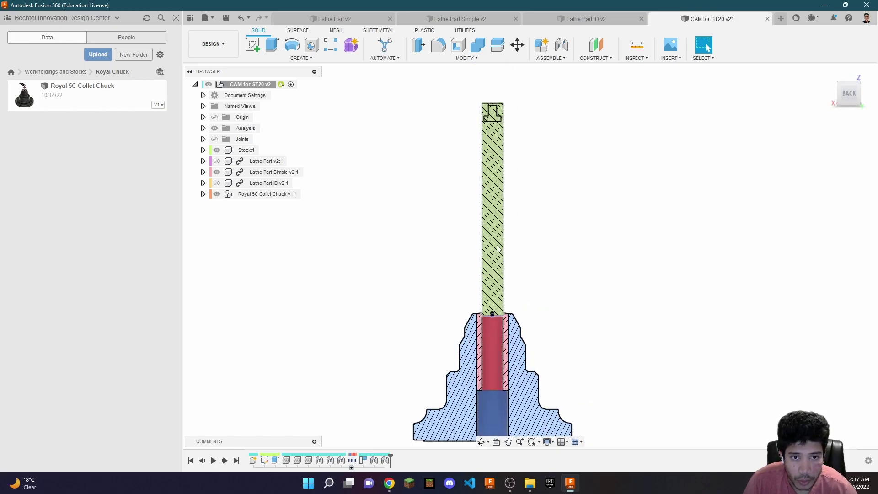
scroll(499, 279, up, 3)
scroll(494, 297, down, 3)
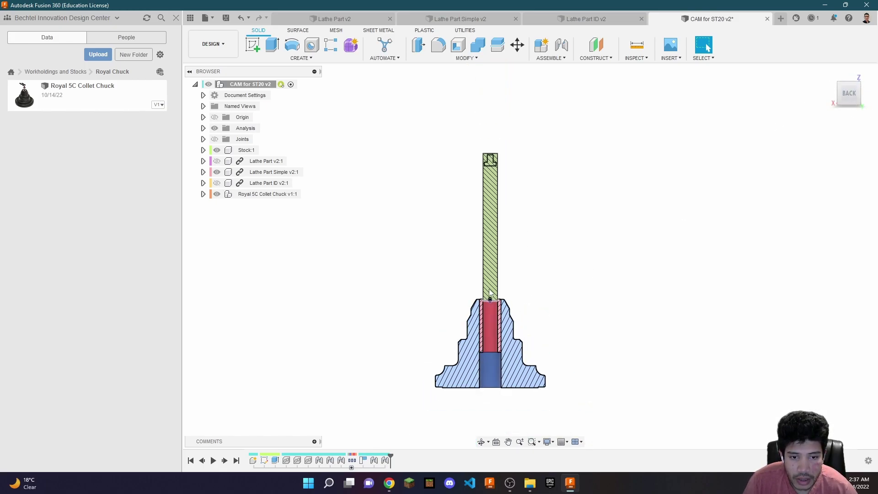
scroll(486, 318, up, 2)
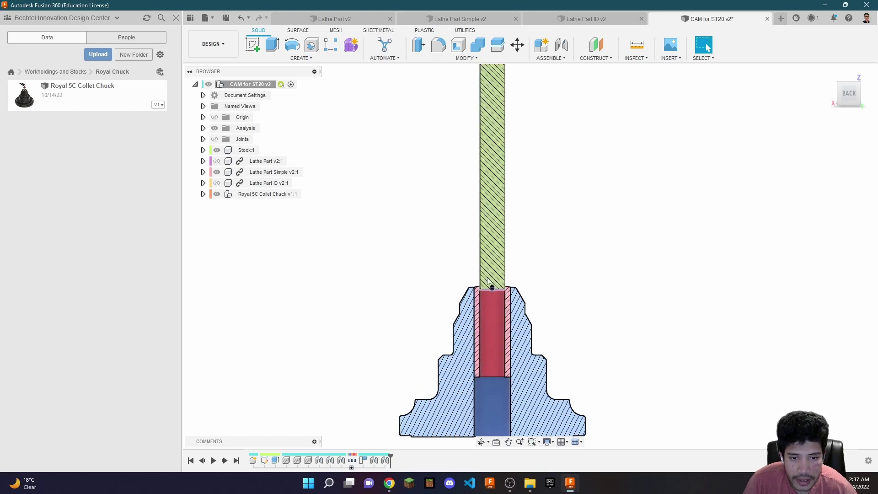
scroll(478, 312, down, 1)
scroll(479, 312, down, 1)
scroll(490, 252, up, 2)
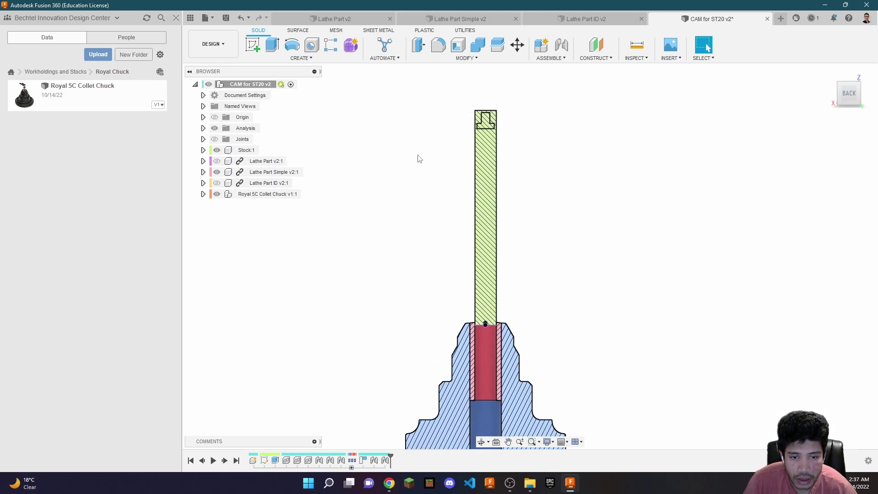
Step: Set the StickinRoyal5CColletChuck parameter to 8 inches and check how the sectioned stock sits in the chuck
click(466, 58)
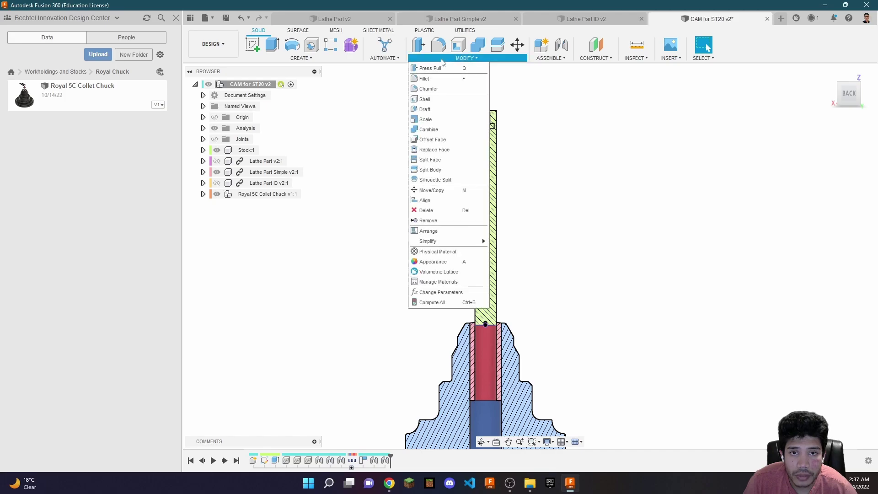
click(435, 291)
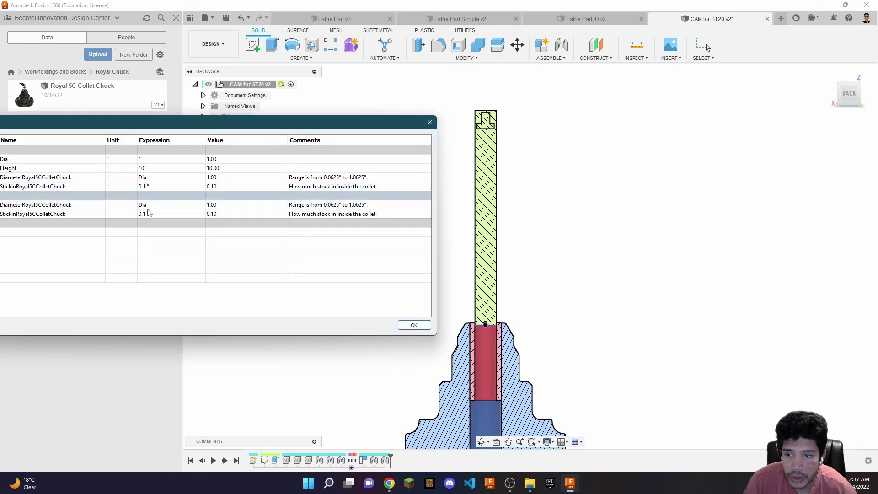
click(152, 186)
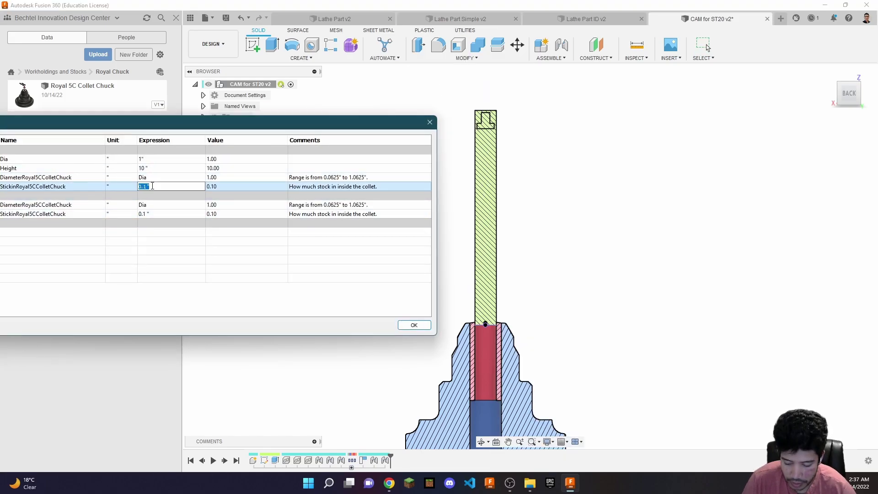
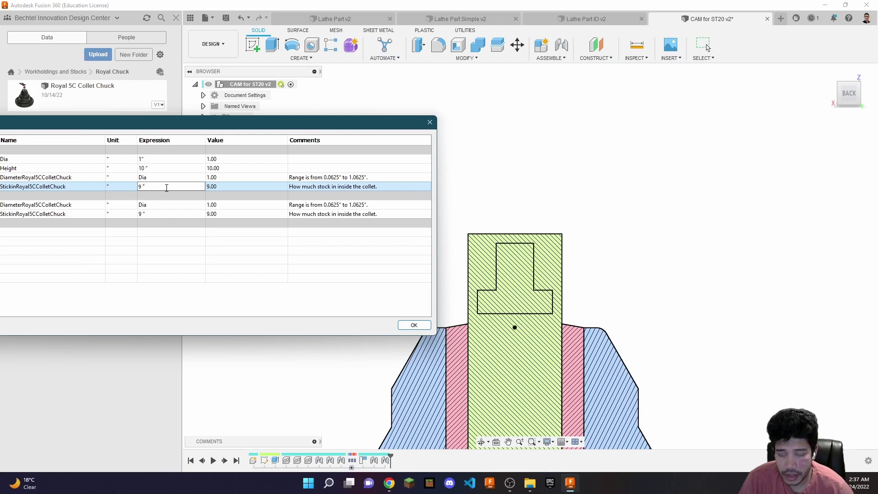
key(BackSpace)
key(BackSpace)
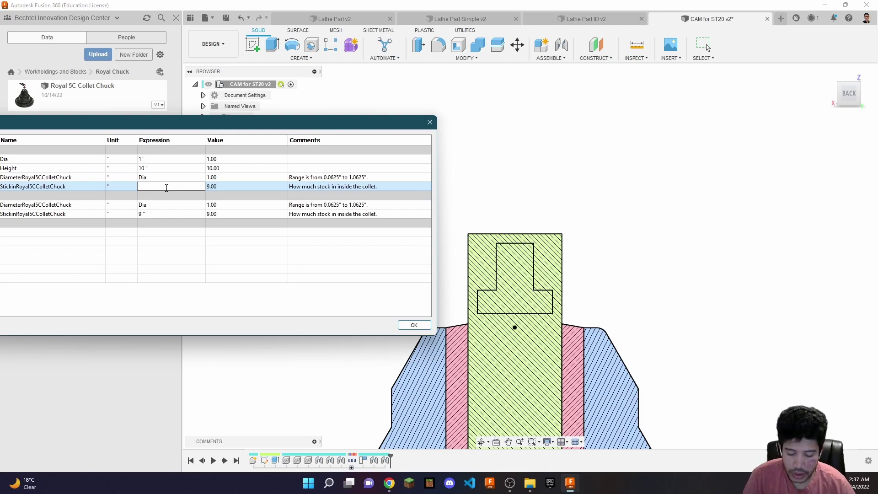
text(8)
key(Return)
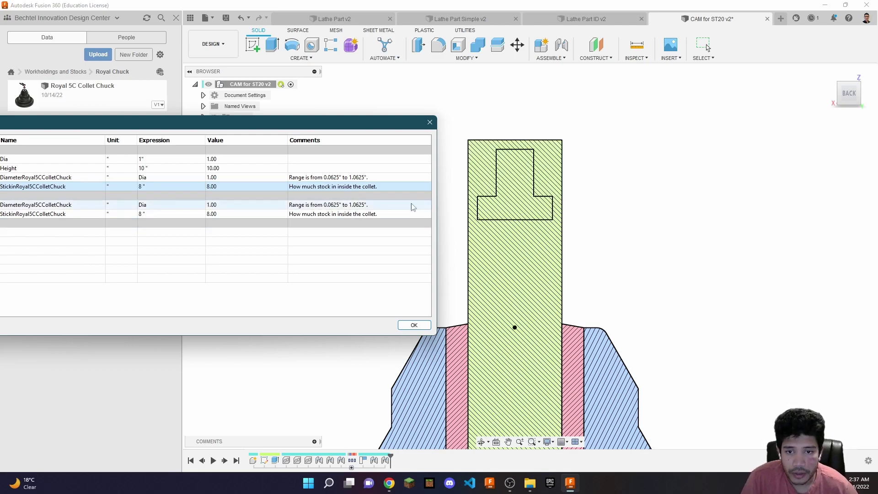
scroll(688, 250, down, 5)
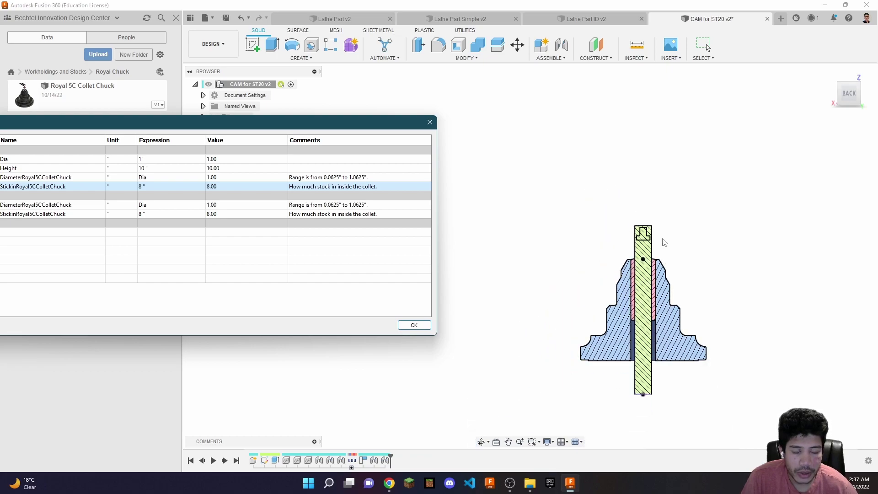
scroll(664, 243, up, 5)
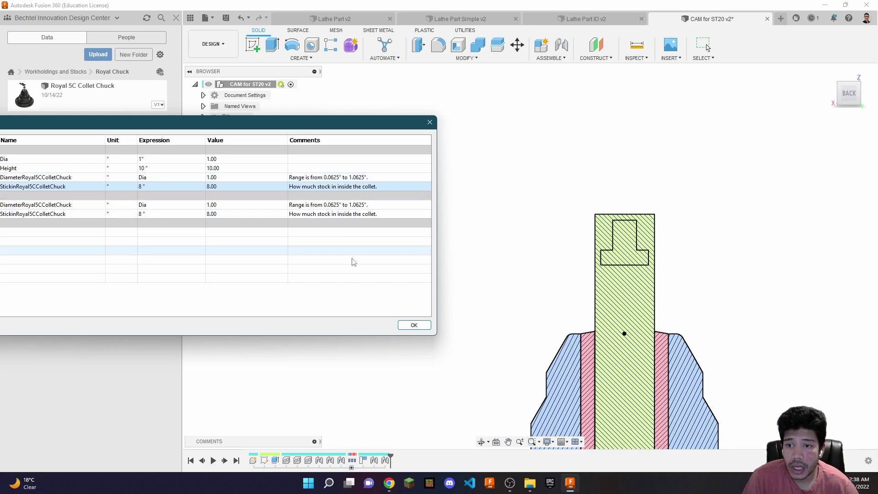
Step: Measure the distance from the stock's top face to the chuck's top face, hiding the section analysis to reach the faces
middle_click(714, 244)
shift+middle_drag(714, 244, 712, 263)
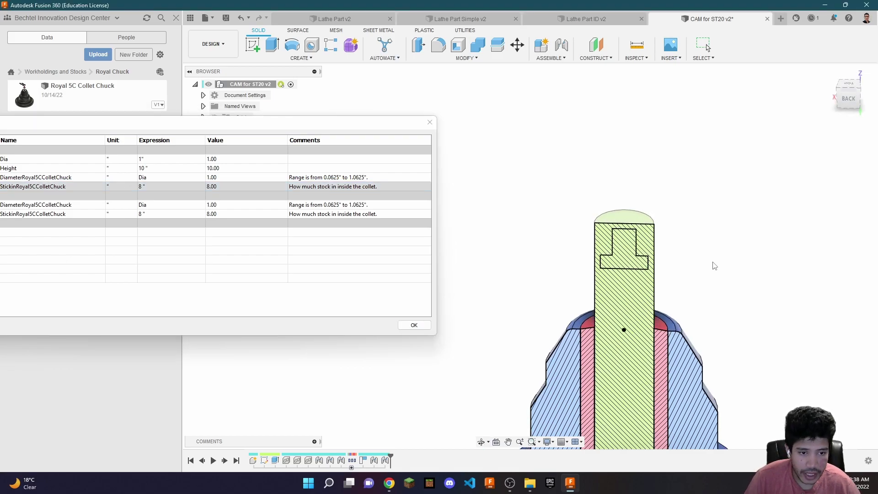
key(i)
scroll(625, 198, up, 2)
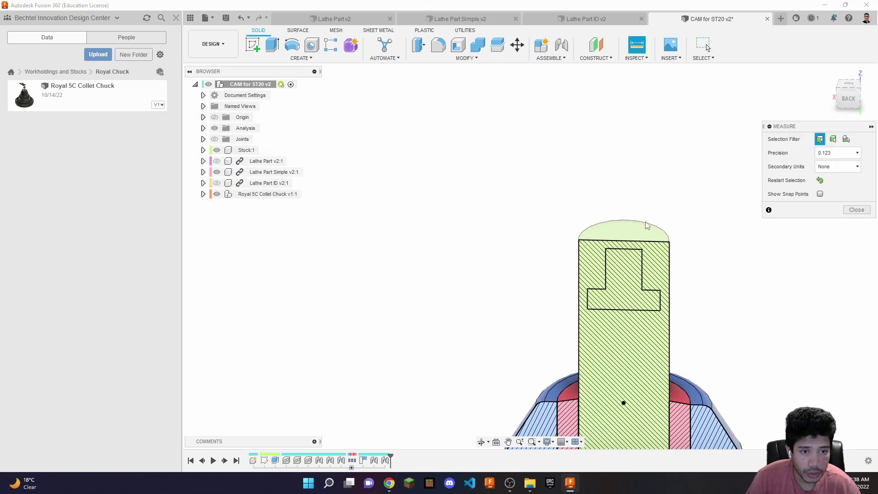
click(635, 232)
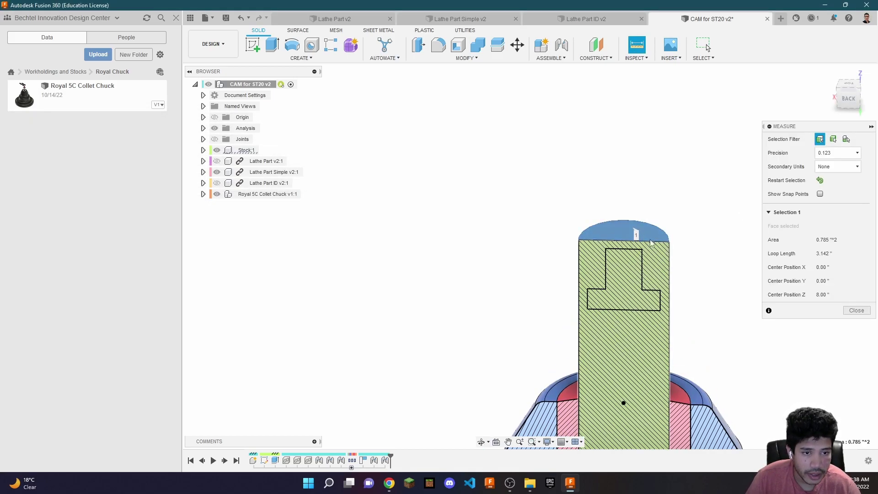
click(214, 128)
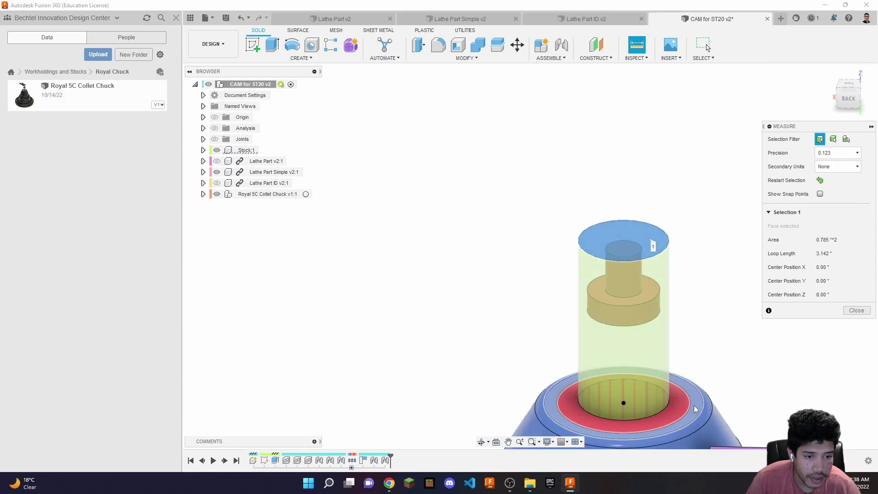
click(697, 408)
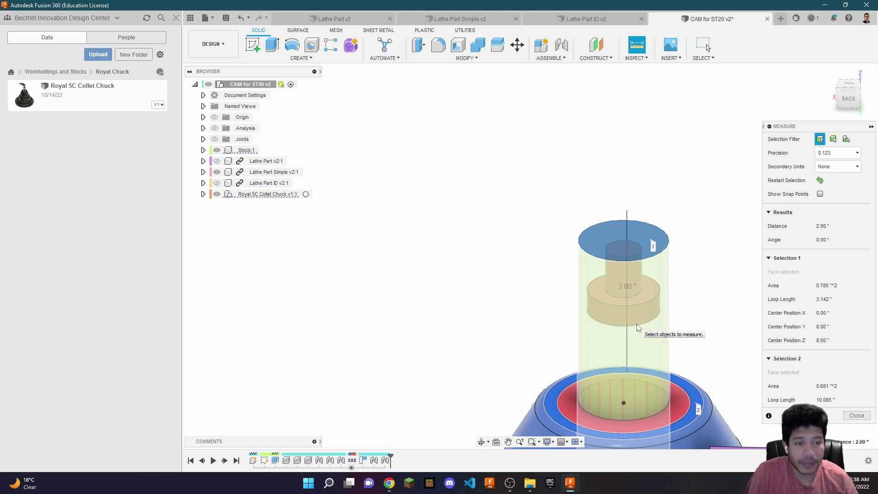
click(856, 416)
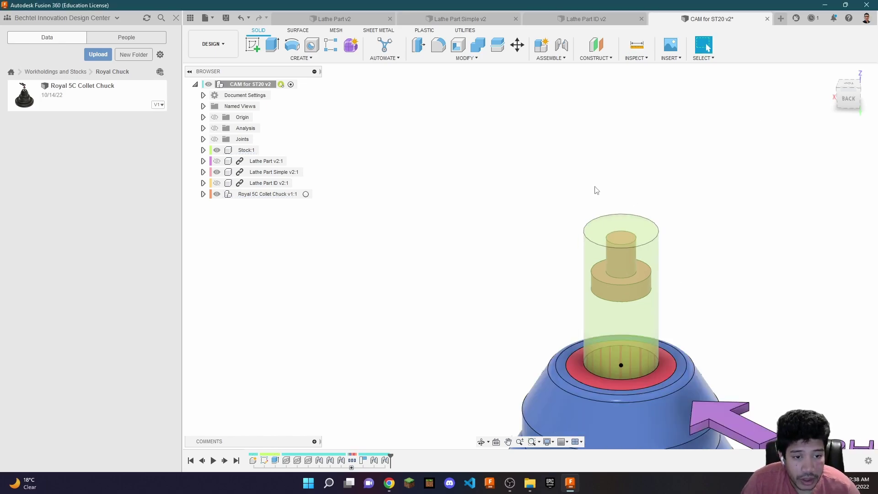
Step: Examine the stock protruding from both ends of the chuck and review the stick-in entries in the parameters table
scroll(595, 229, down, 5)
scroll(572, 191, up, 2)
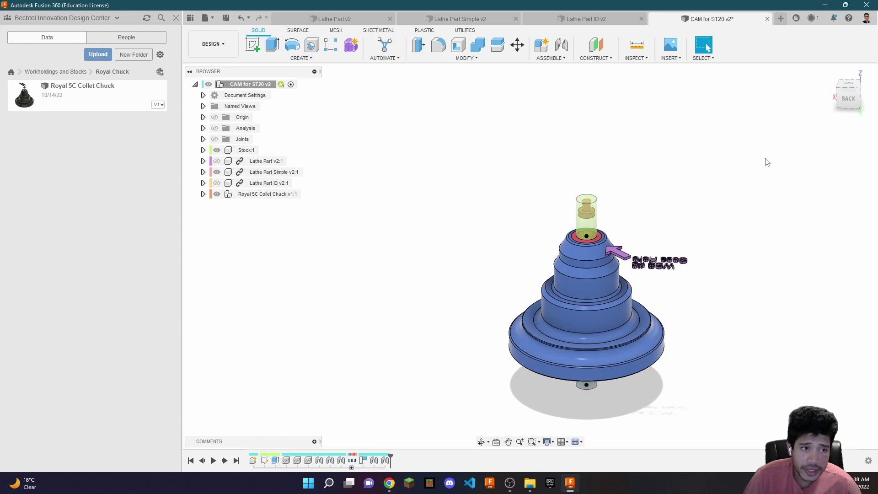
shift+middle_drag(734, 230, 731, 190)
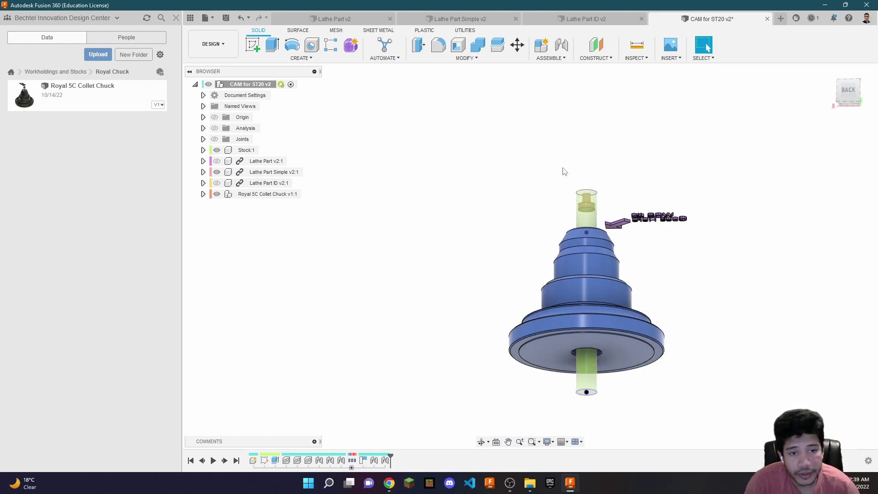
scroll(580, 185, up, 5)
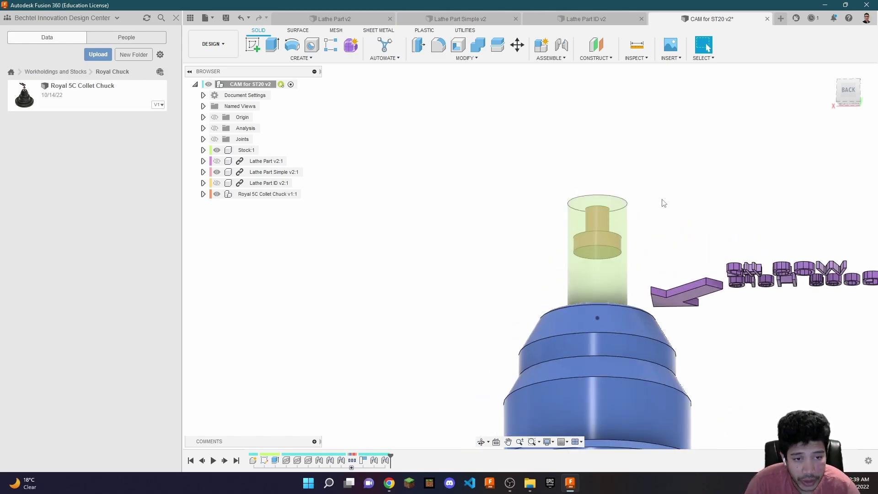
click(464, 58)
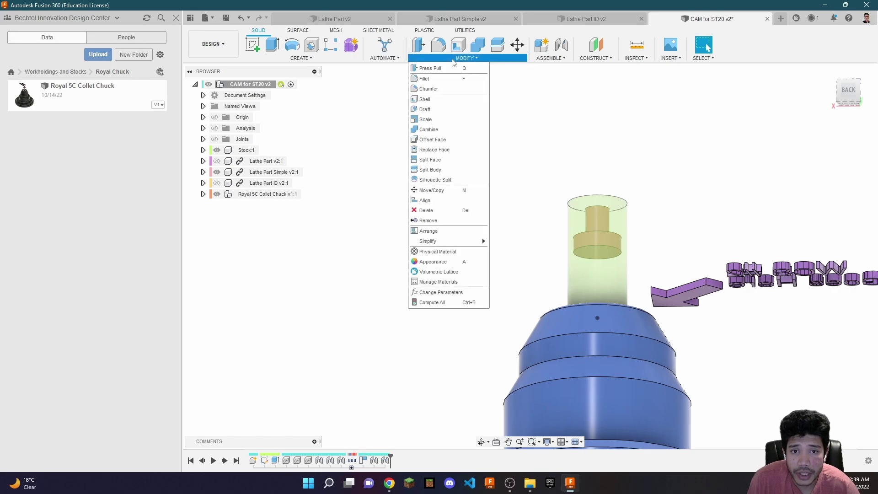
click(462, 290)
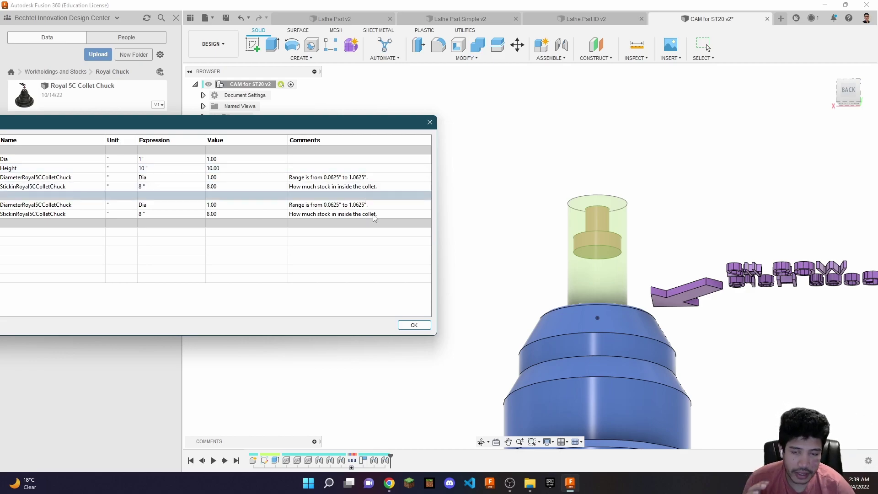
click(413, 326)
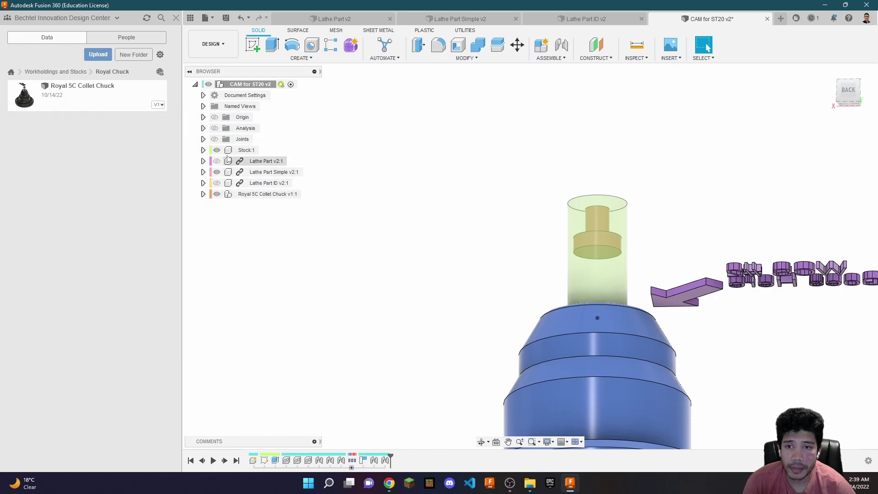
Step: Show the section analysis and view the sectioned stock and chuck from the back
click(214, 128)
scroll(520, 153, down, 4)
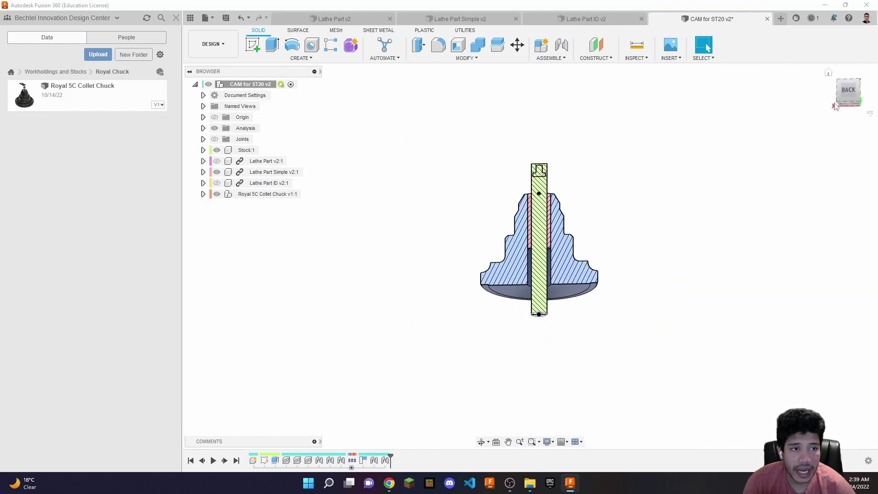
click(849, 91)
shift+middle_drag(633, 164, 553, 190)
Step: Measure the distance from the chuck's top face to the circular edge at the stock's bottom end in the section
key(i)
scroll(554, 190, up, 3)
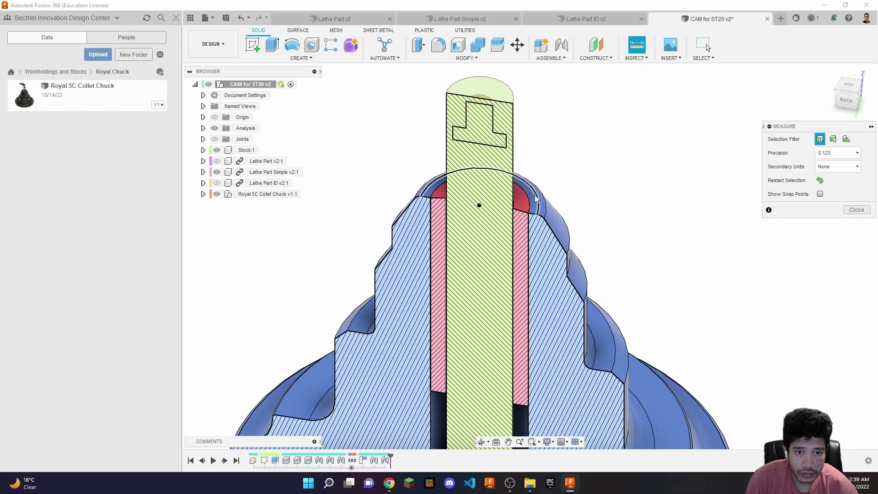
click(555, 193)
scroll(556, 198, down, 5)
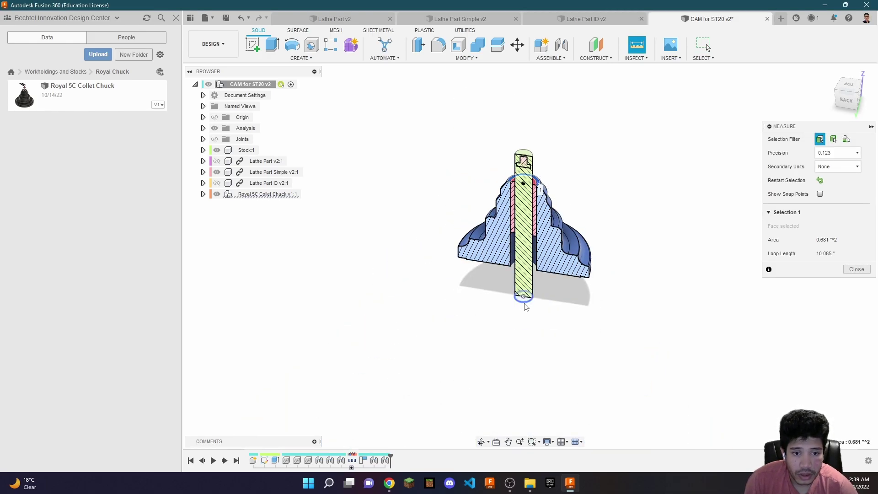
shift+middle_drag(556, 199, 517, 315)
scroll(521, 327, up, 4)
scroll(536, 324, up, 2)
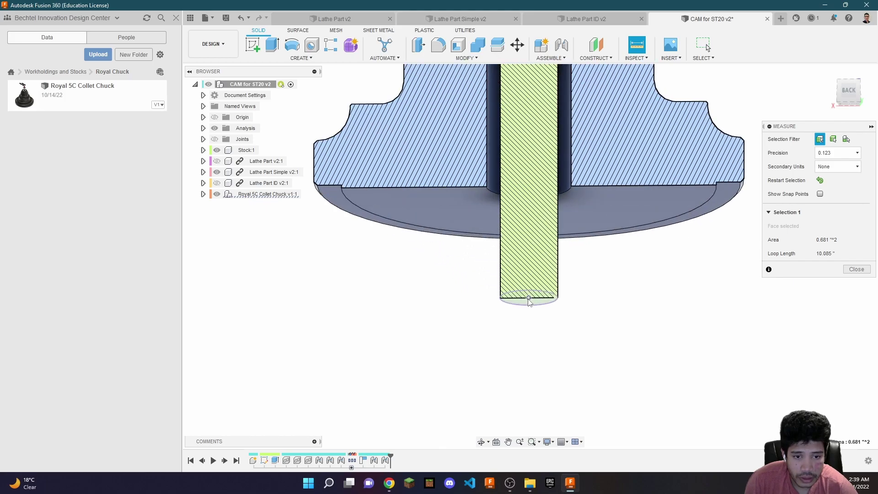
click(560, 303)
scroll(497, 311, down, 3)
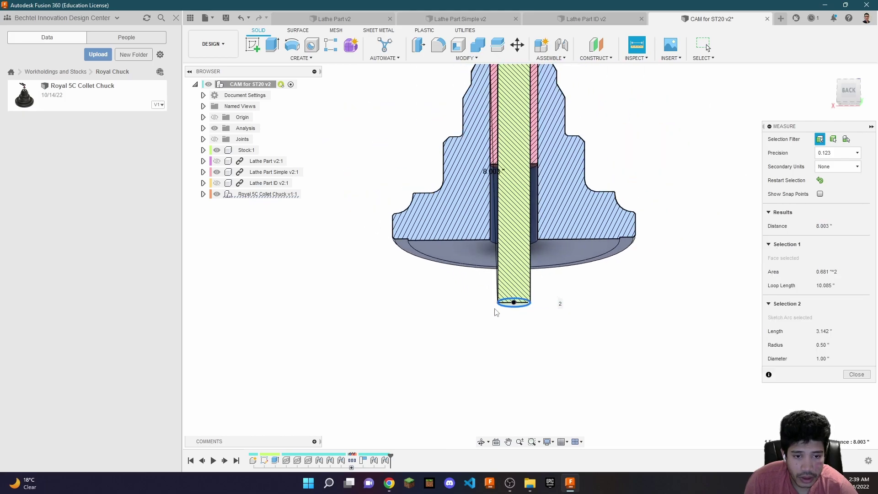
scroll(497, 195, up, 3)
scroll(497, 194, down, 3)
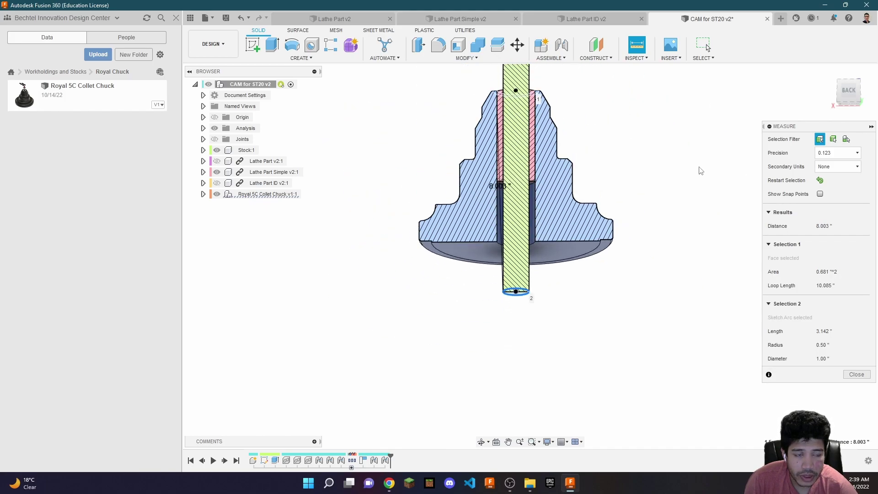
scroll(483, 155, up, 1)
scroll(482, 155, up, 3)
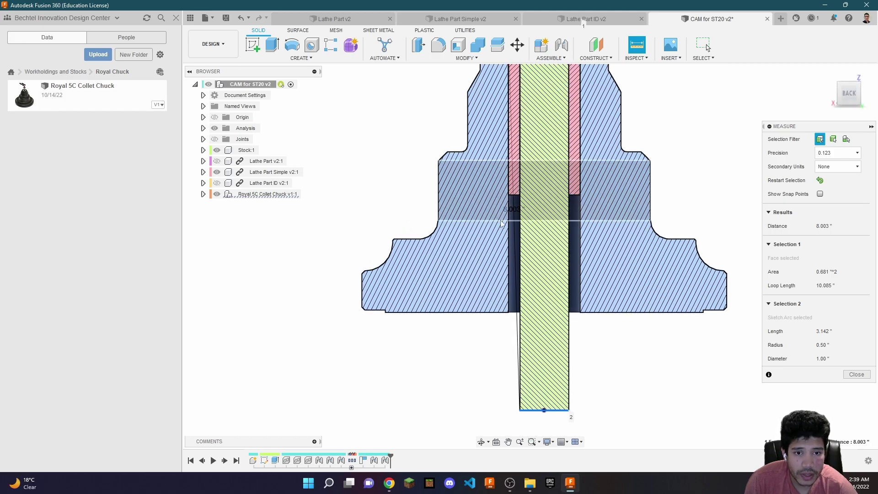
scroll(517, 195, down, 2)
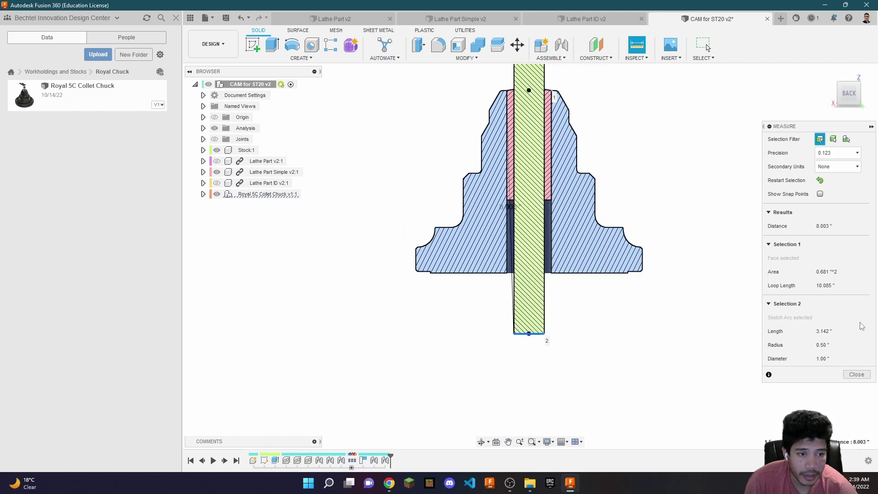
click(856, 375)
Step: Append "< 8xD" to the comment of the StickinRoyal5CColletChuck user parameter
click(419, 59)
click(425, 295)
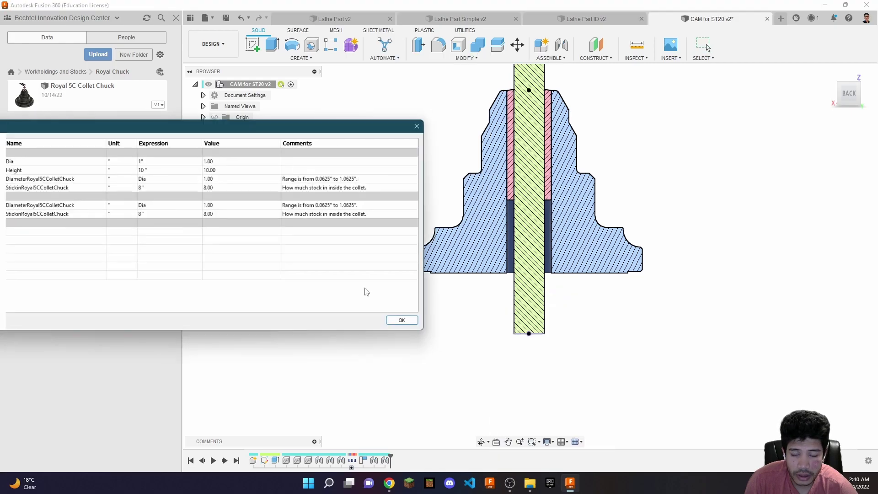
double_click(392, 187)
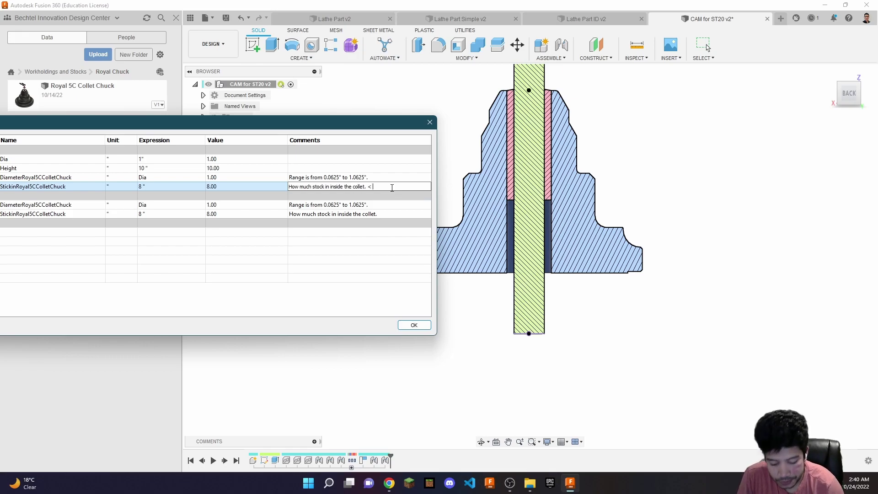
text(< 8xD)
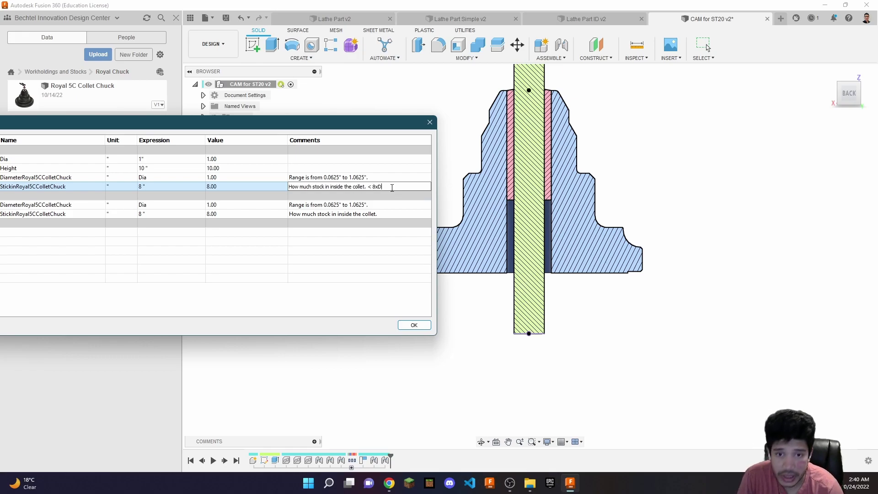
key(Return)
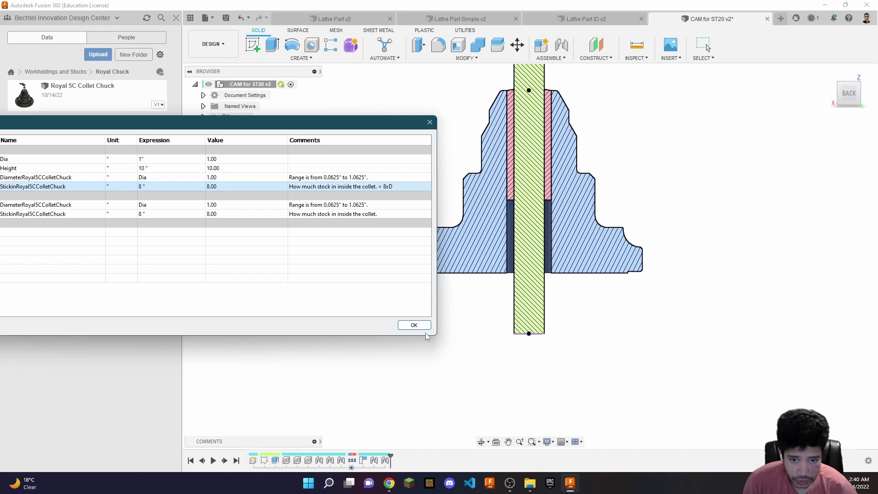
click(414, 325)
Step: Hide the section analysis and restore the home view of the assembly
scroll(549, 350, down, 3)
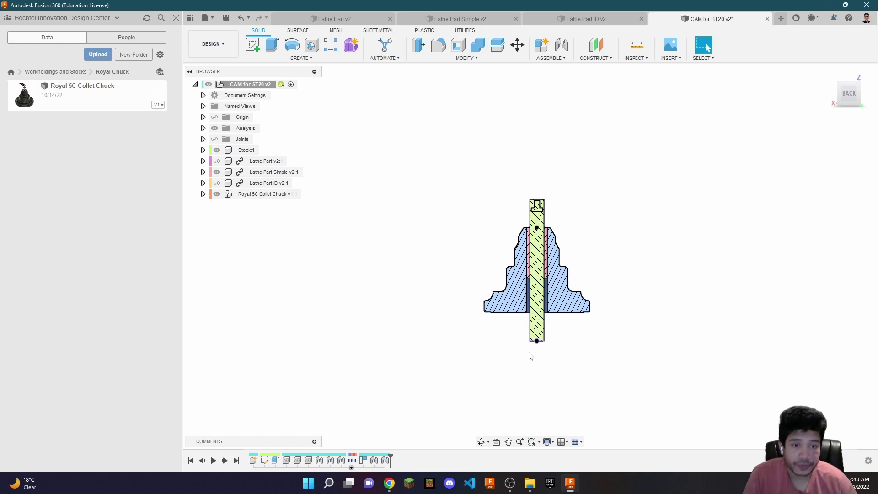
mouse_move(612, 178)
shift+middle_down()
mouse_move(558, 200)
mouse_move(481, 204)
mouse_move(641, 206)
mouse_move(564, 211)
shift+middle_up()
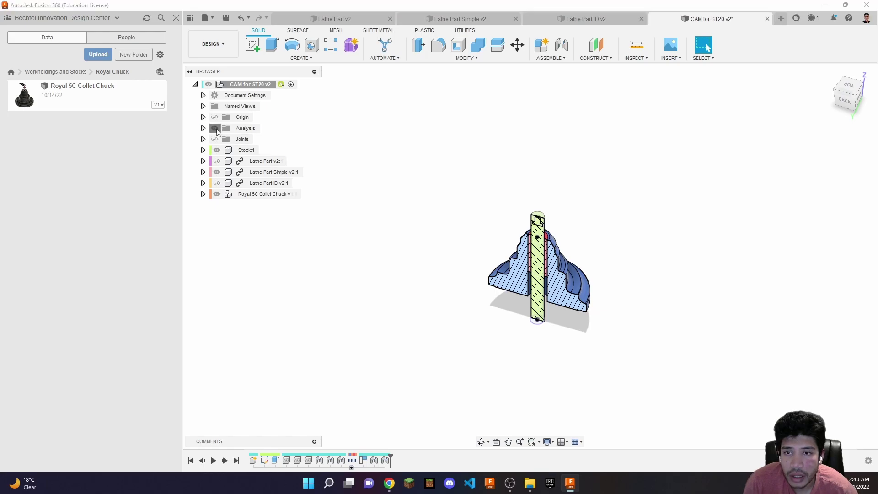
click(215, 128)
click(829, 73)
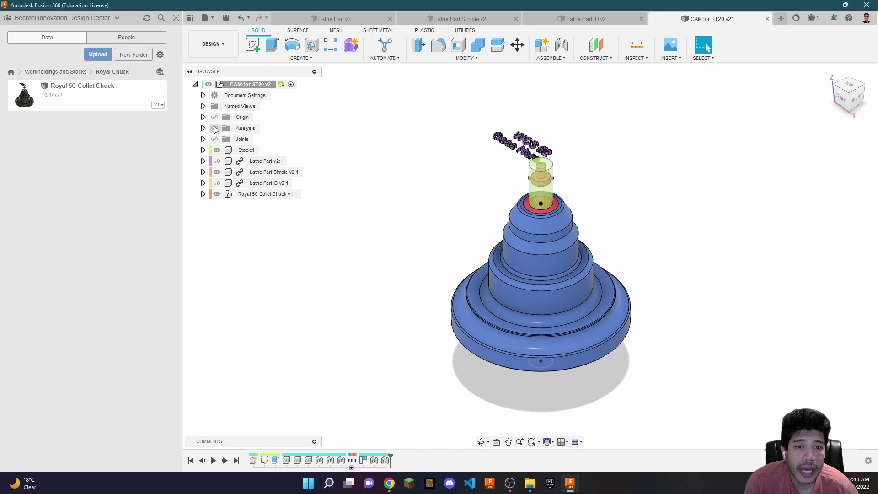
Step: Hide the data panel, switch to the Manufacture workspace and start a new turning setup
click(175, 18)
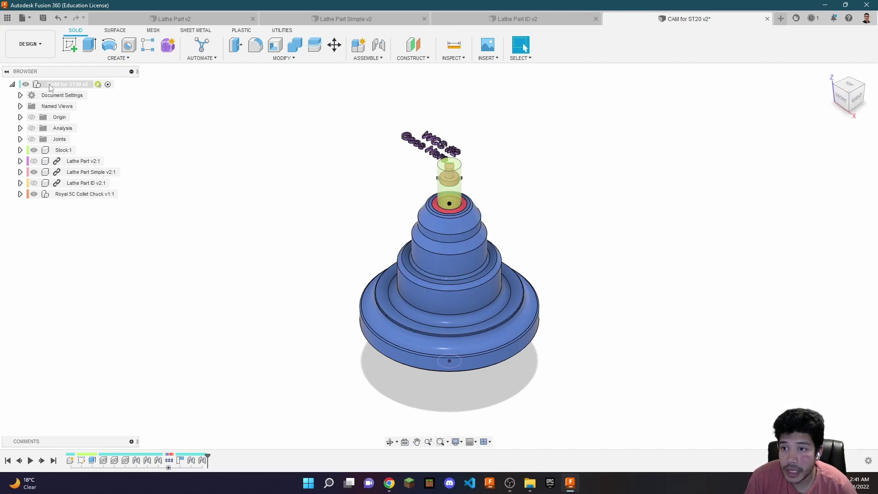
click(30, 44)
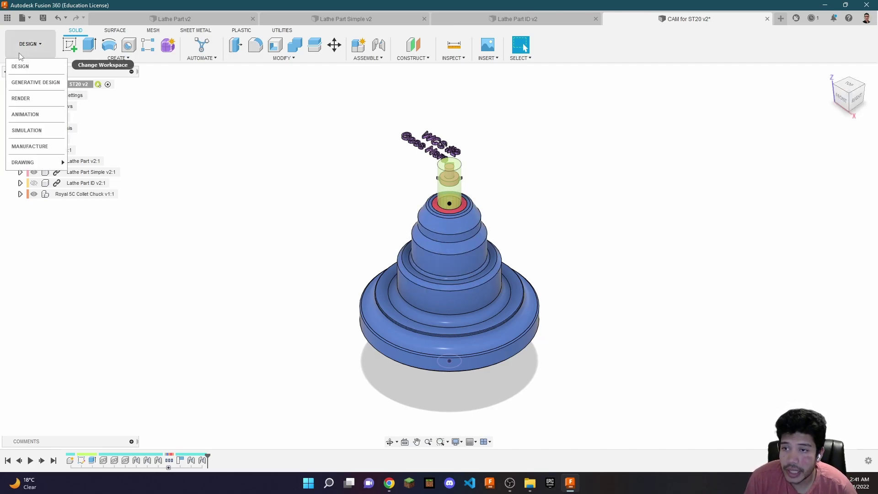
click(32, 146)
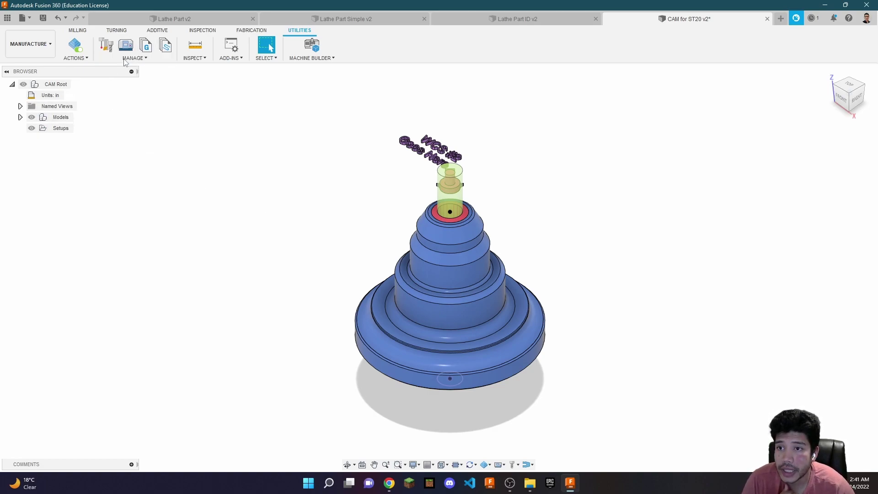
click(117, 30)
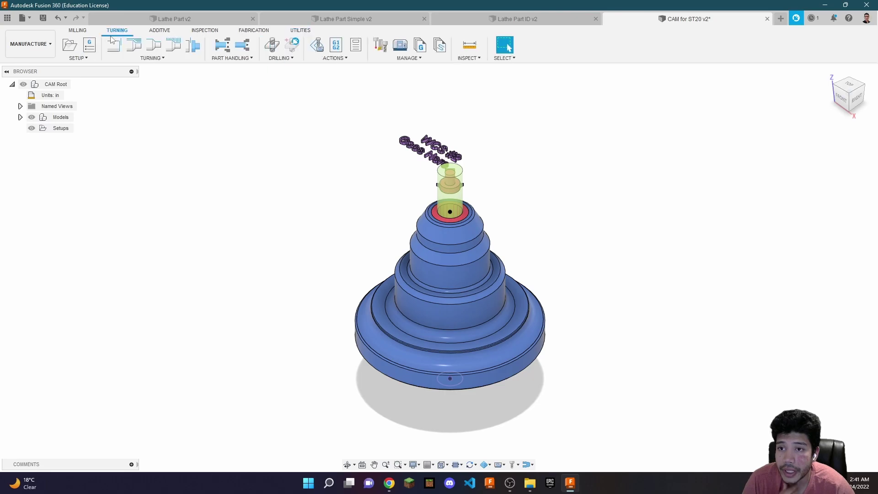
click(78, 57)
click(78, 71)
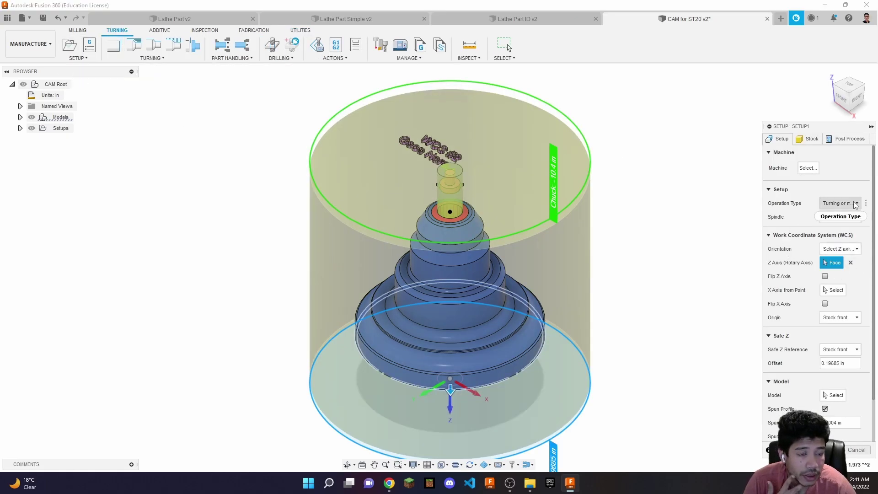
Step: Assign the HAAS ST20 machine from the Bechtel Machines cloud library to the turning setup
click(839, 203)
click(847, 225)
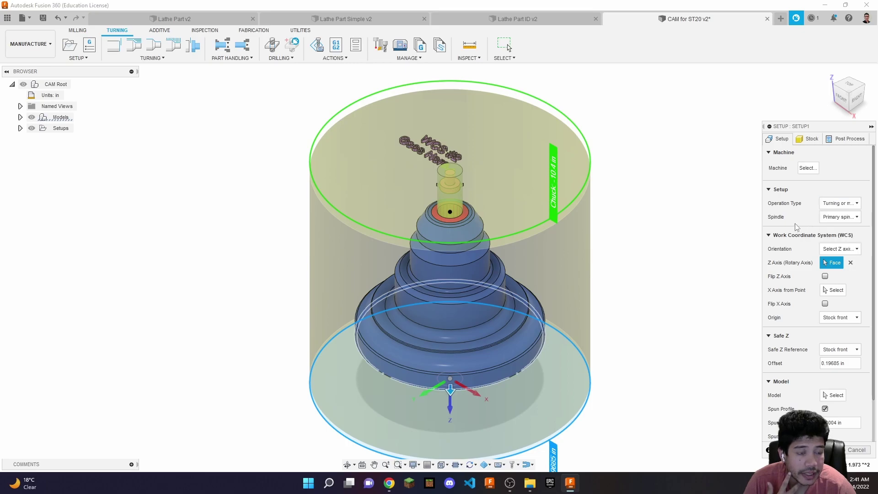
click(807, 168)
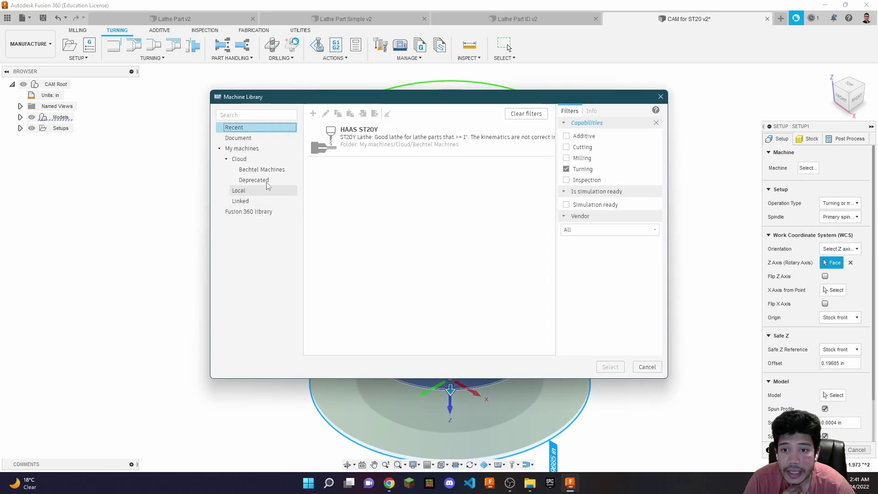
click(262, 169)
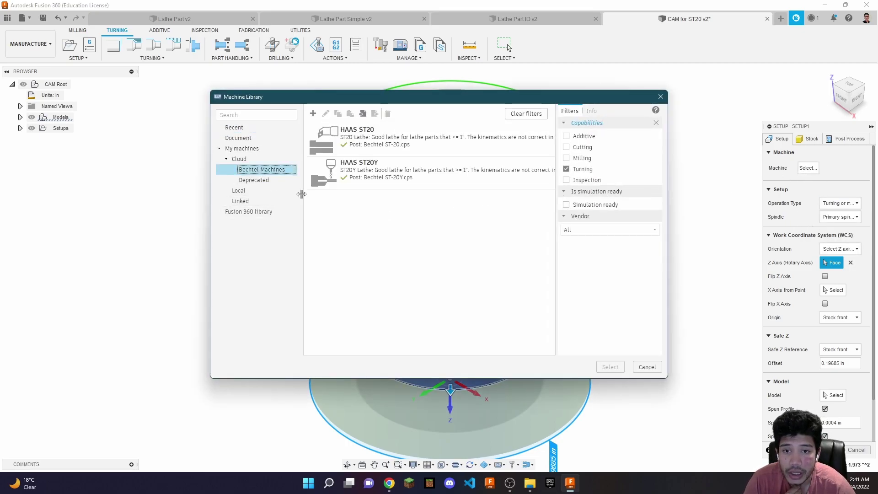
click(404, 144)
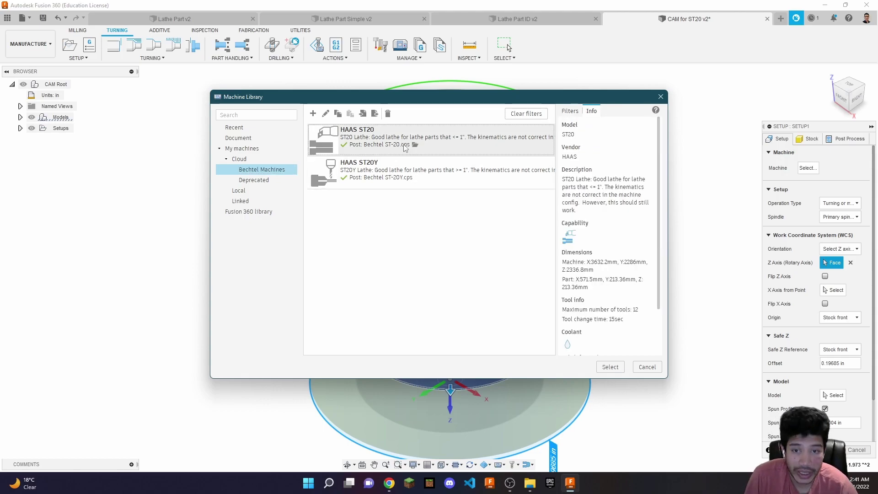
click(611, 367)
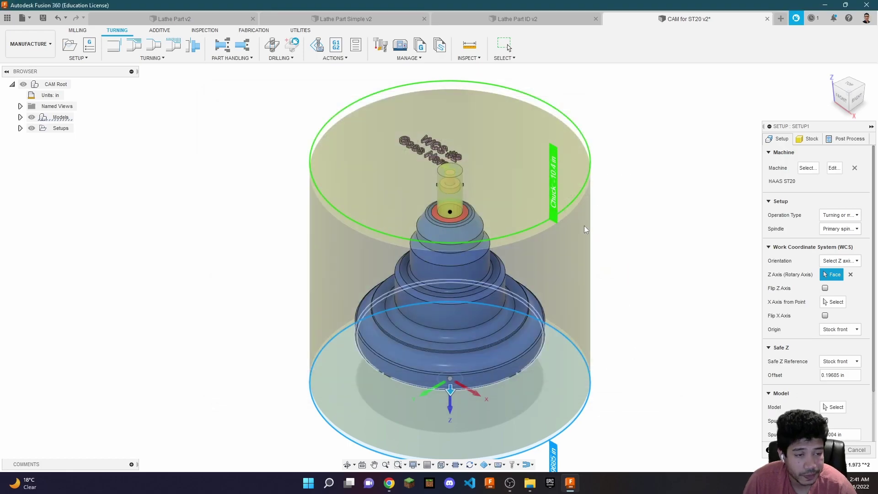
Step: Keep the setup's operation type on turning and choose the primary spindle
click(843, 215)
click(837, 234)
click(839, 229)
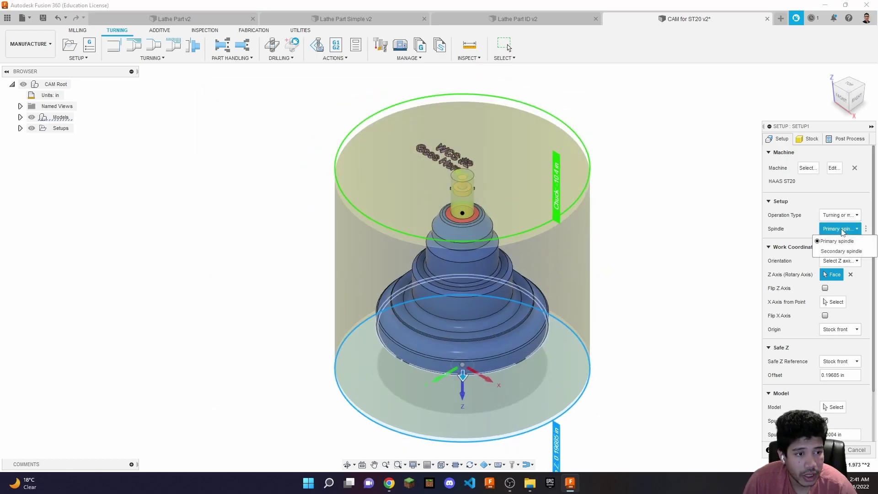
click(829, 242)
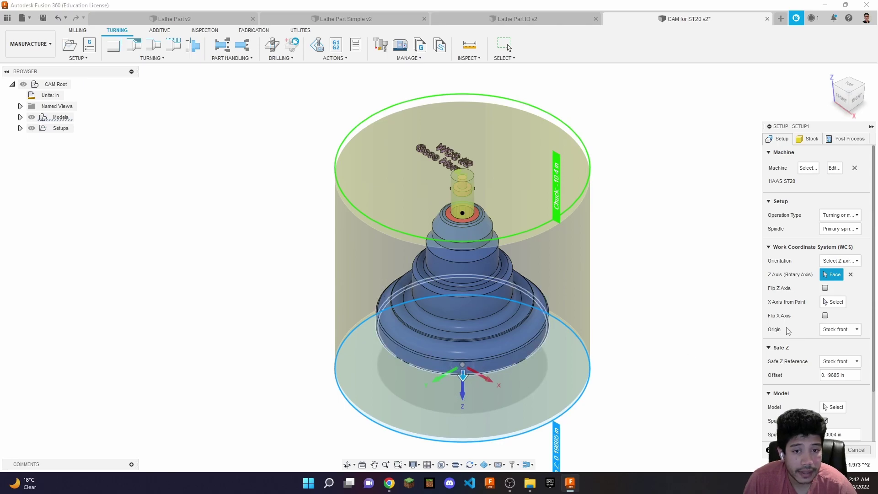
Step: Set the WCS origin to a selected point and pick the sketch point at the centre of the chuck's top face
click(840, 262)
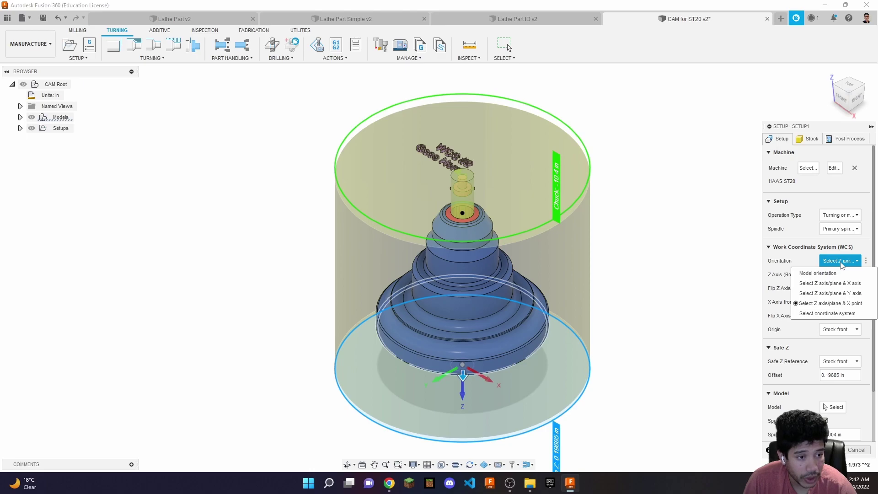
click(842, 263)
click(841, 330)
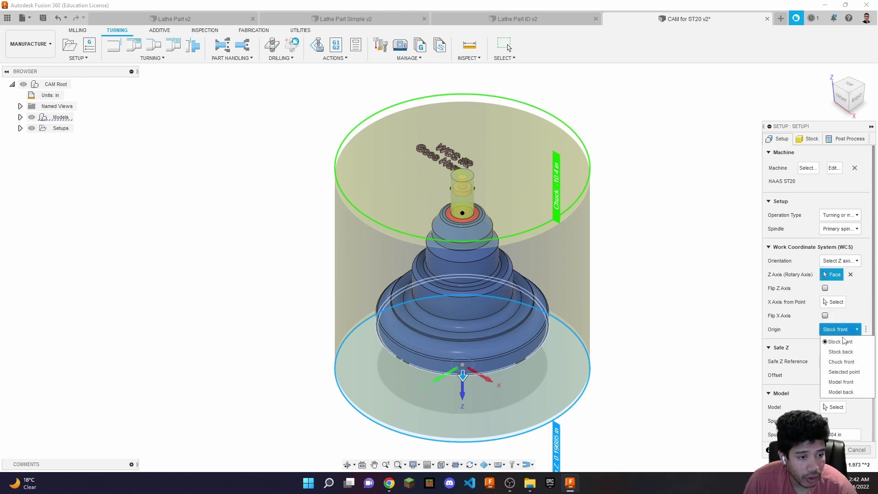
click(845, 373)
scroll(458, 215, up, 8)
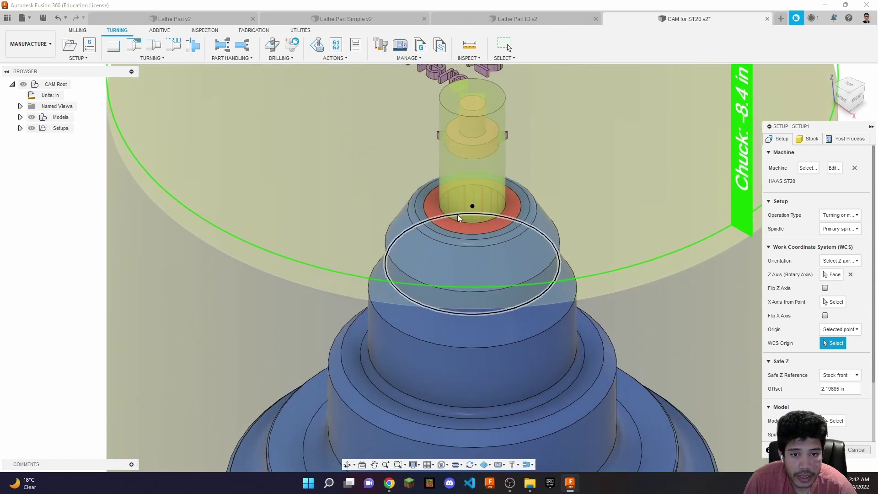
click(482, 202)
scroll(476, 205, down, 4)
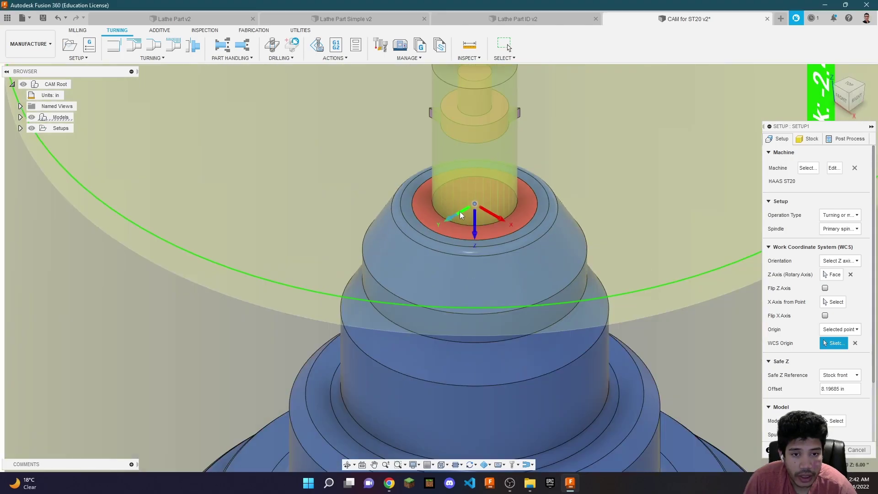
Step: Flip the setup's Z axis so it points out of the chuck toward the stock's free end
click(848, 100)
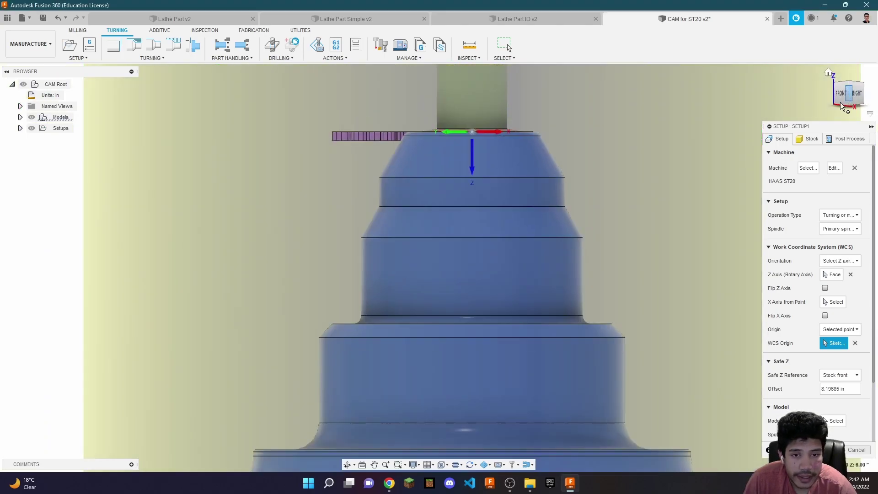
scroll(434, 124, up, 5)
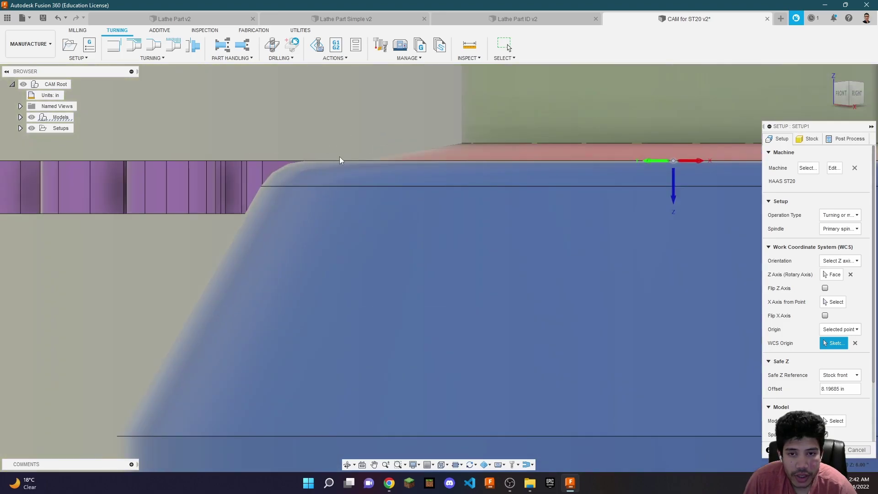
scroll(362, 165, down, 5)
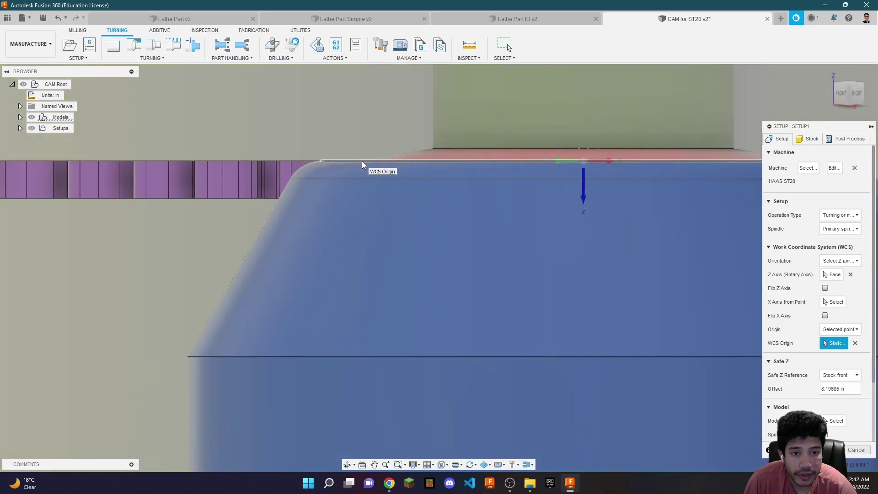
scroll(361, 161, down, 5)
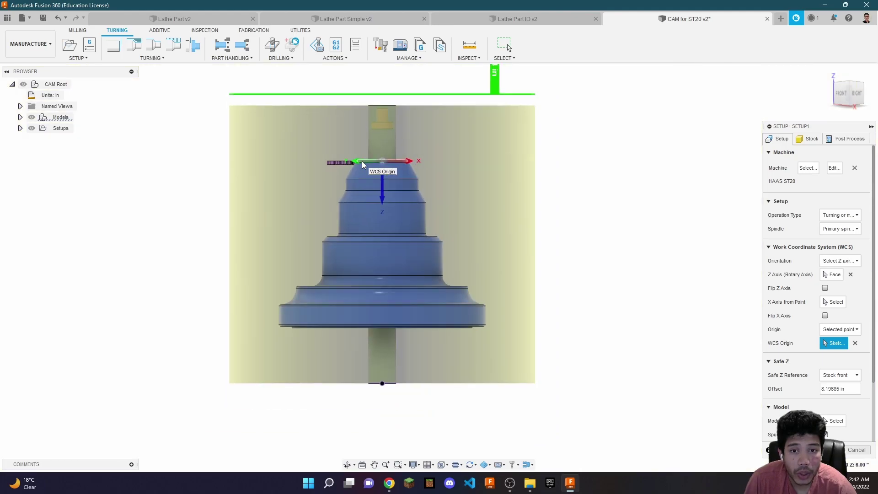
shift+middle_drag(589, 163, 561, 171)
scroll(359, 203, up, 3)
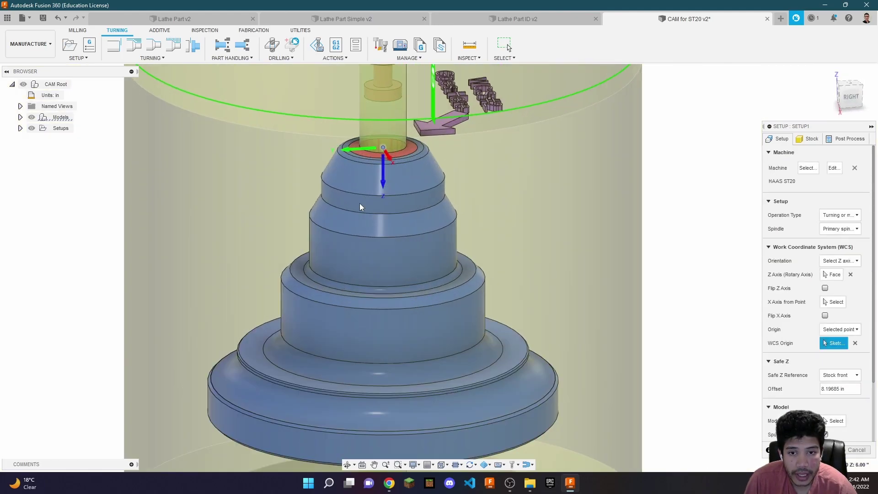
click(383, 182)
scroll(378, 189, down, 5)
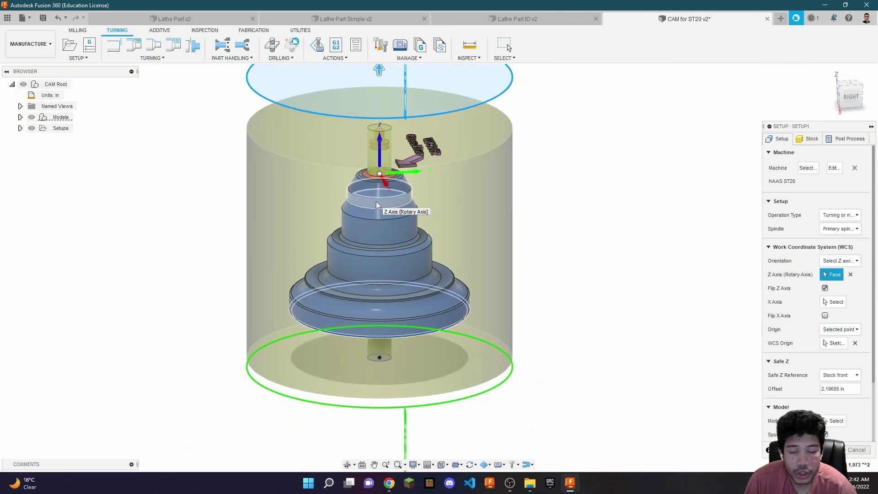
Step: Examine the WCS origin and axis directions at the chuck's face from the side and against the "WCS #2 Goes Here" marker
click(847, 100)
scroll(361, 153, up, 3)
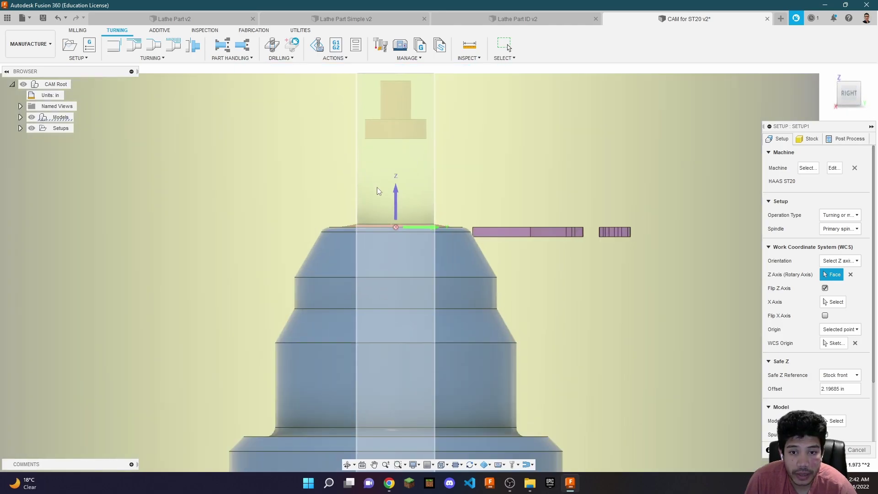
scroll(377, 187, down, 2)
scroll(377, 197, down, 4)
scroll(391, 235, up, 6)
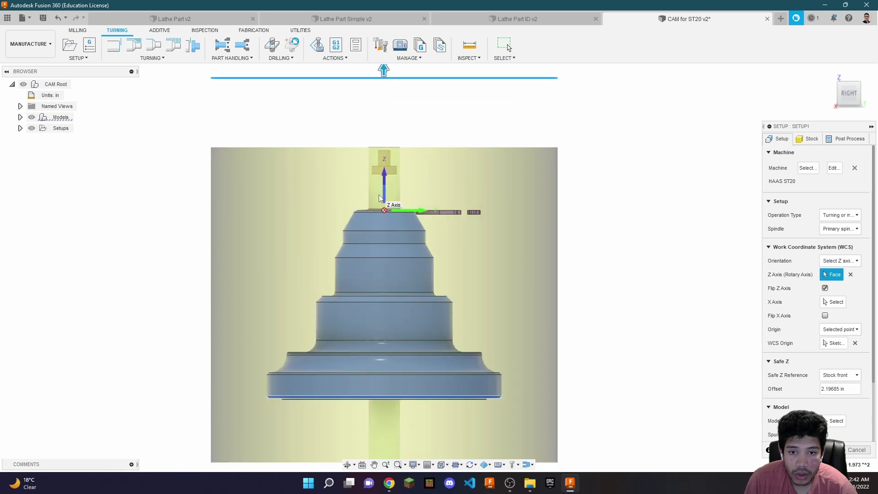
scroll(391, 235, up, 2)
scroll(386, 231, down, 2)
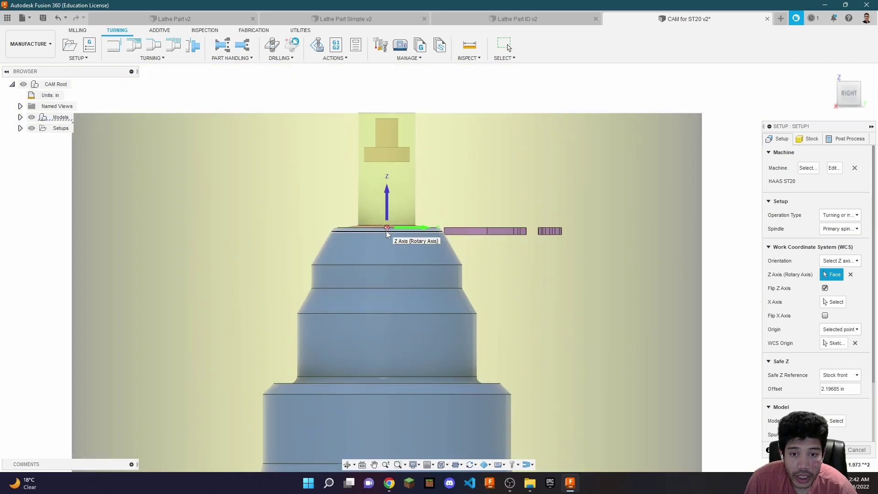
scroll(386, 231, up, 3)
scroll(386, 231, up, 3)
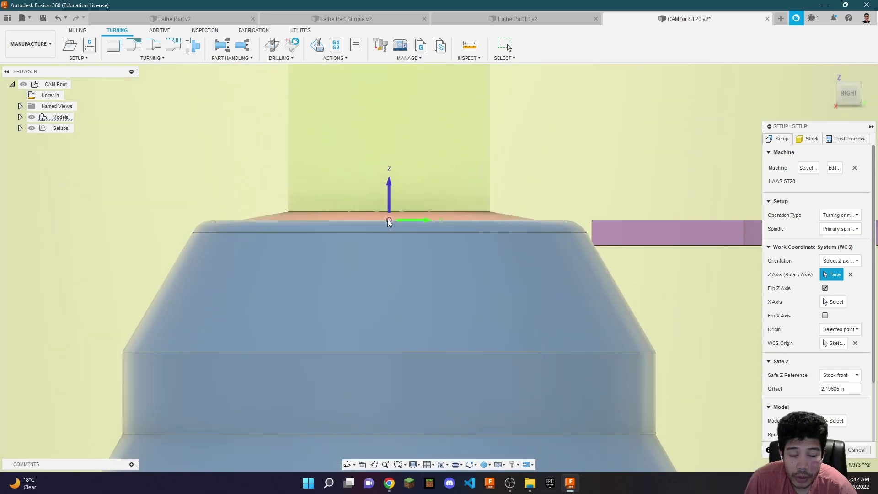
scroll(392, 231, down, 2)
scroll(392, 232, down, 4)
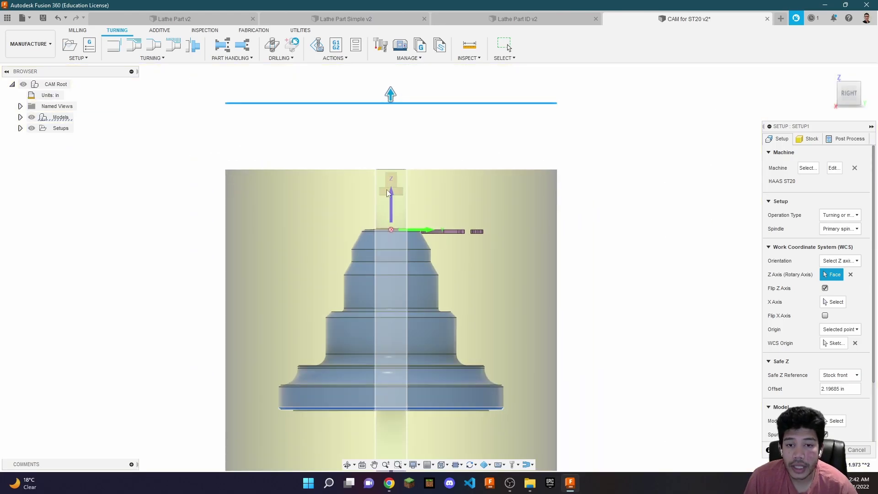
scroll(393, 172, up, 2)
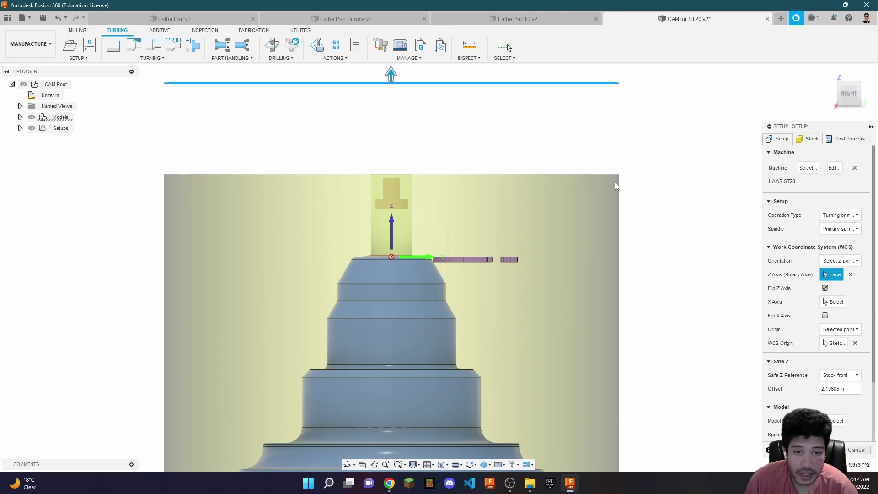
shift+middle_drag(616, 185, 422, 208)
scroll(589, 226, up, 3)
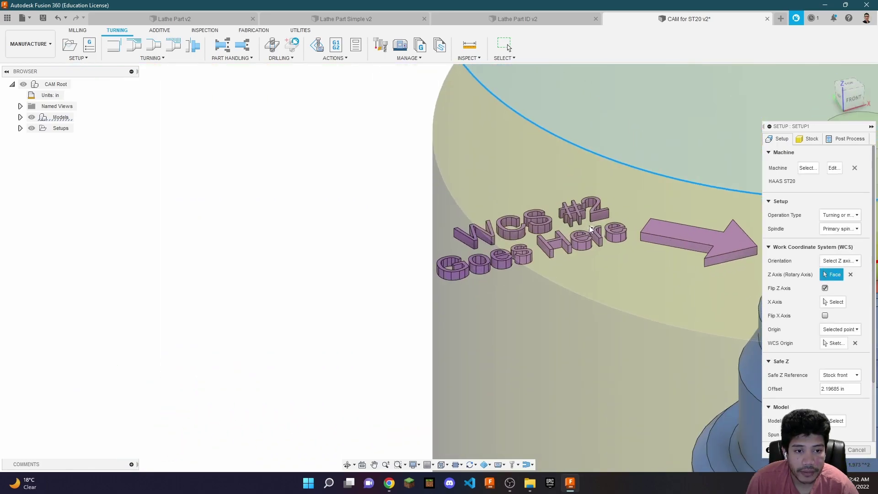
scroll(348, 241, down, 4)
scroll(563, 249, up, 3)
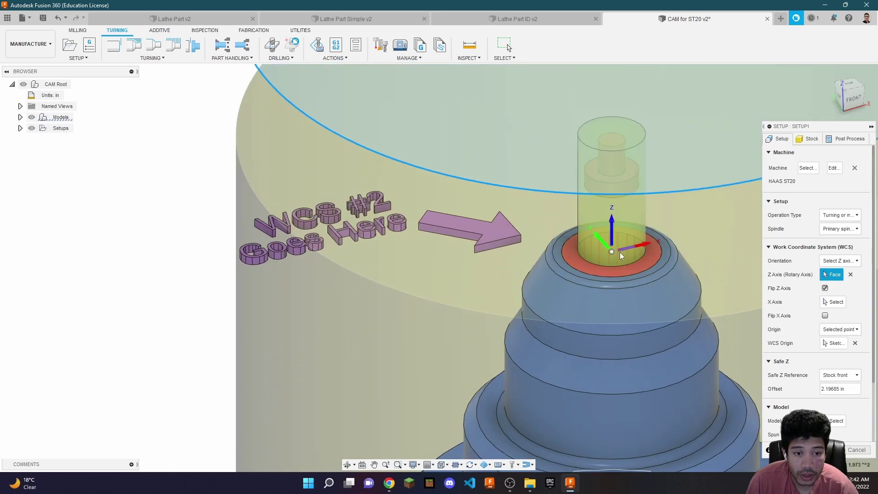
scroll(439, 242, down, 3)
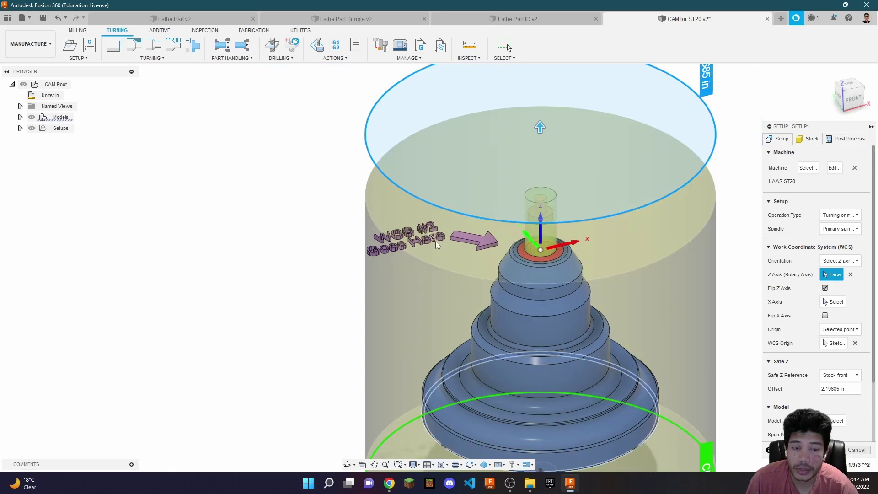
Step: Set the Safe Z offset from the stock front to 1 in
scroll(809, 343, down, 3)
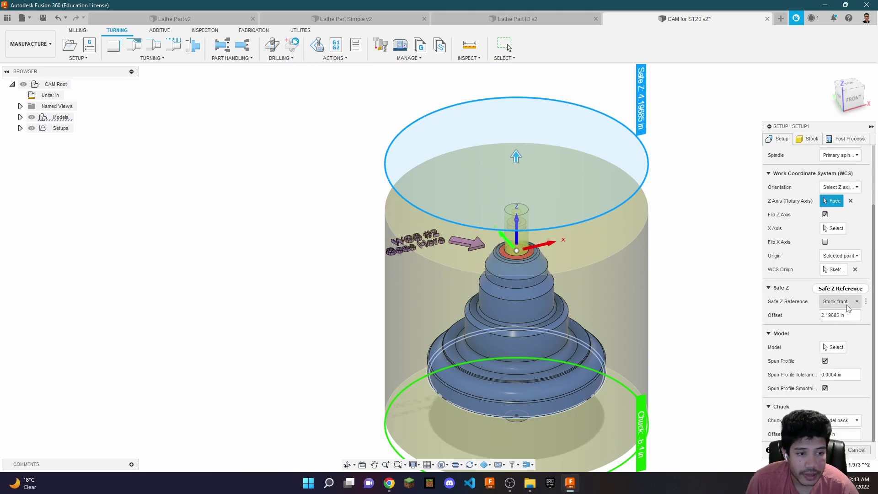
click(853, 97)
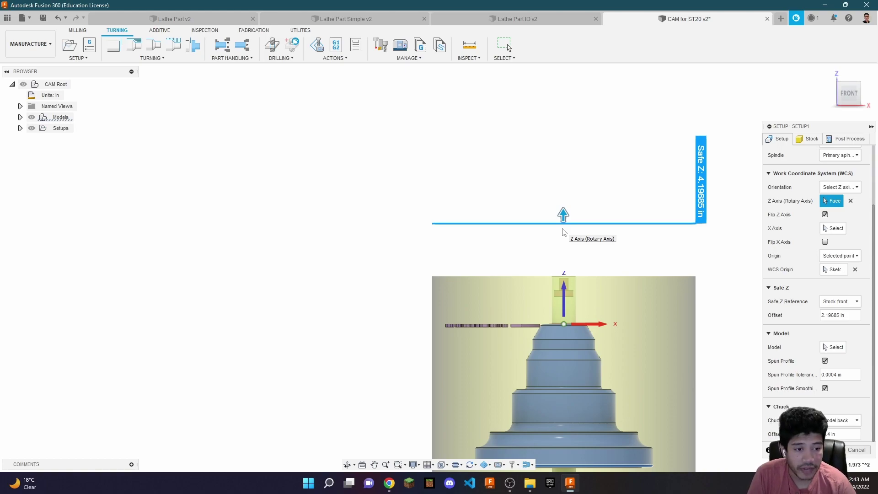
click(851, 317)
text(1)
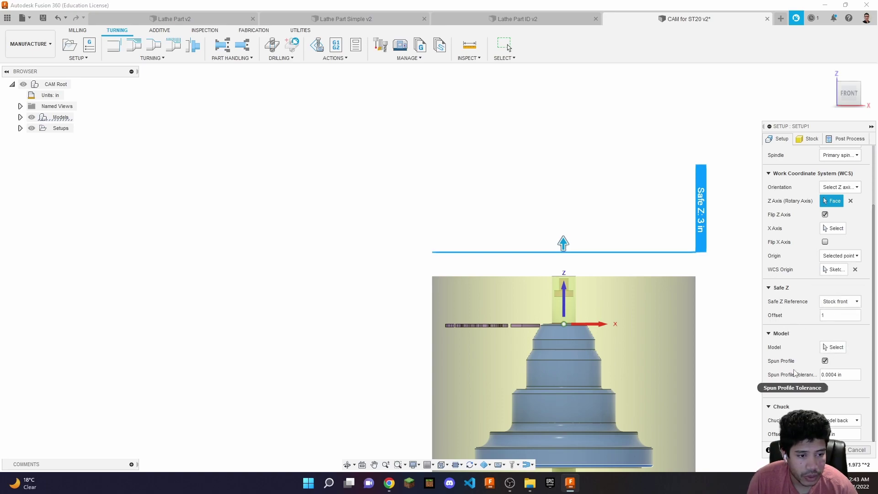
Step: Select the Lathe Part Simple v2:1 component as the setup's model
click(834, 347)
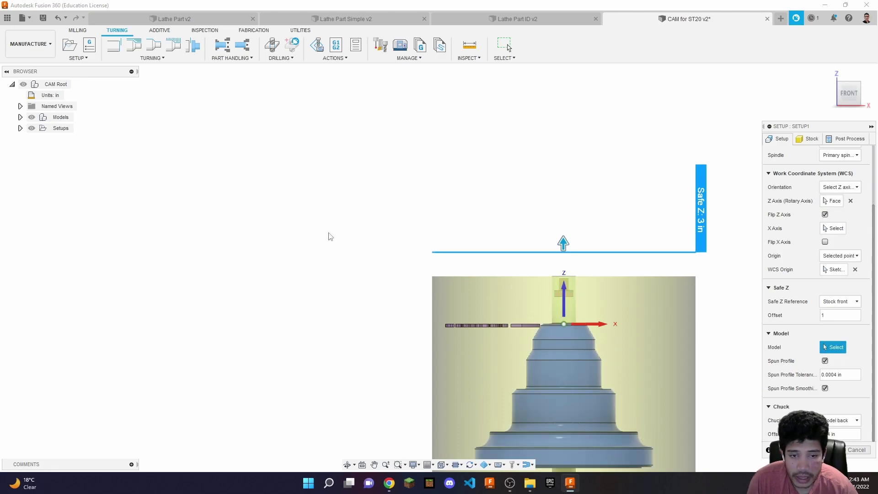
click(21, 117)
click(29, 128)
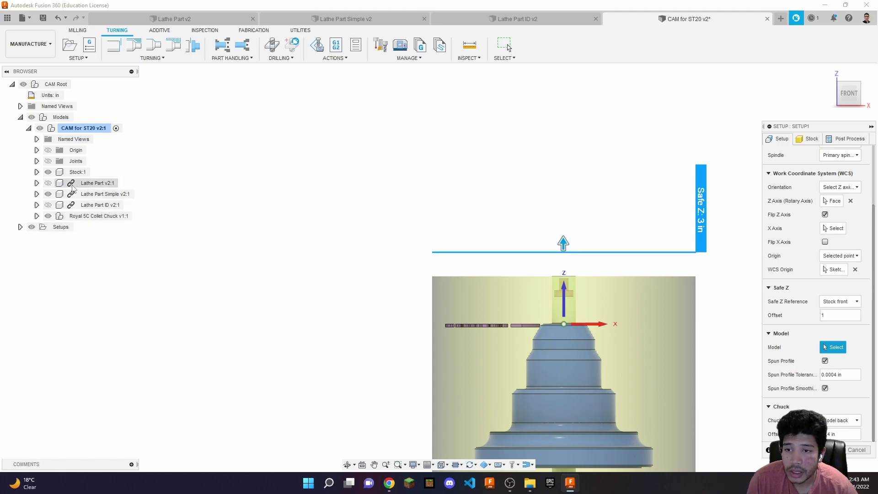
click(103, 194)
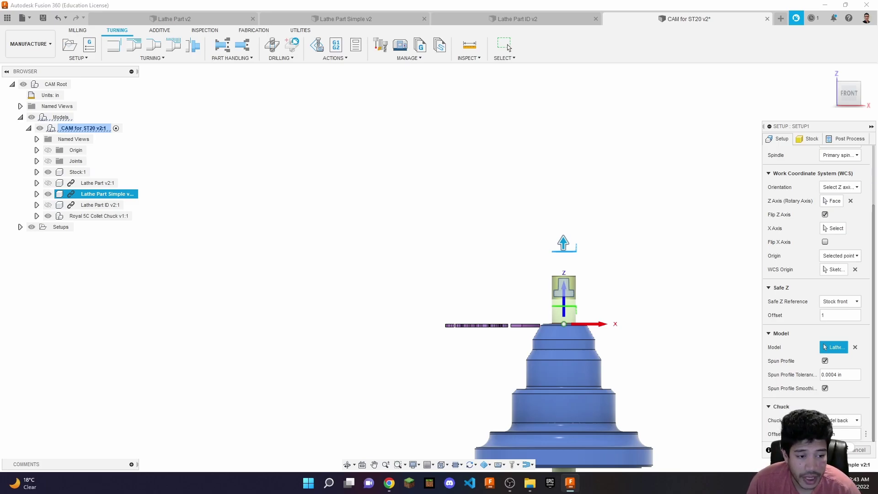
Step: Set the chuck reference to From solid and select the Royal 5C Collet Chuck v1:1 as the chuck
click(846, 421)
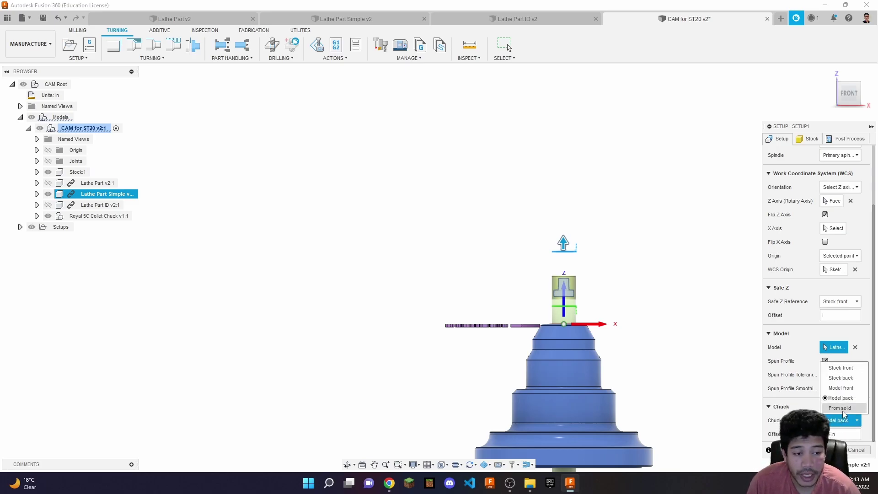
click(844, 408)
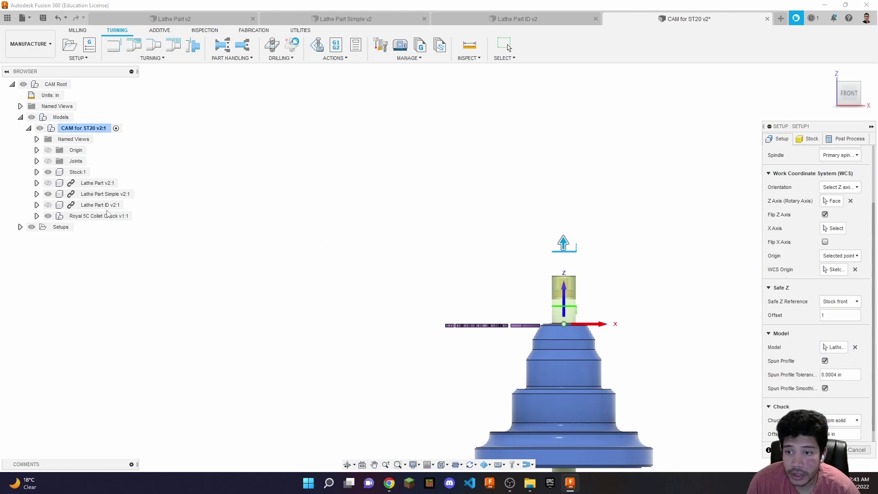
scroll(852, 403, down, 1)
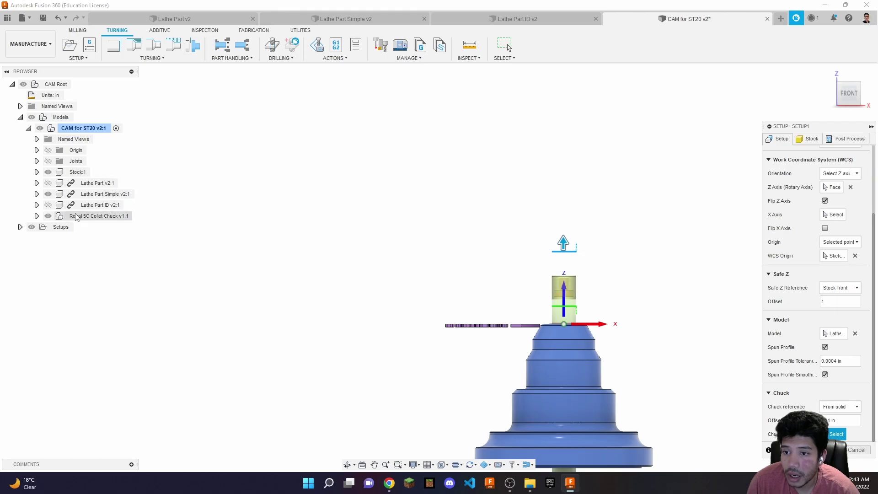
click(91, 220)
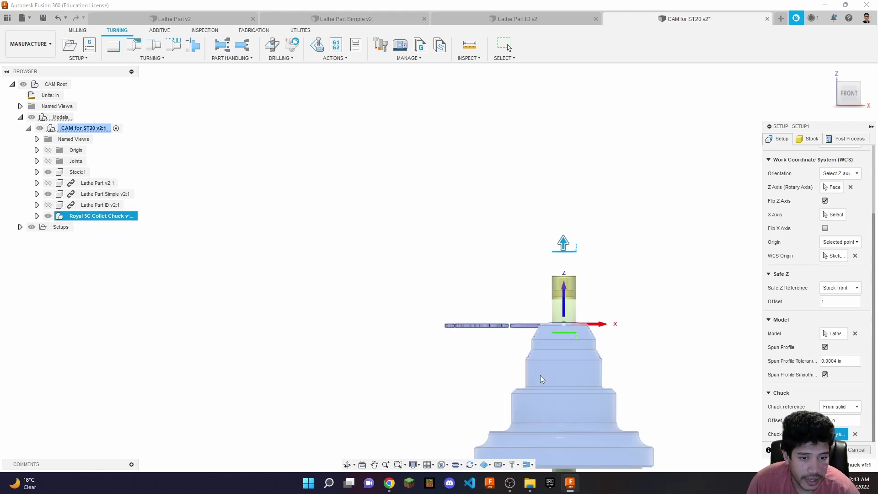
Step: Clear the chuck offset and check the chuck boundary against the front face of the collet chuck
scroll(562, 338, up, 5)
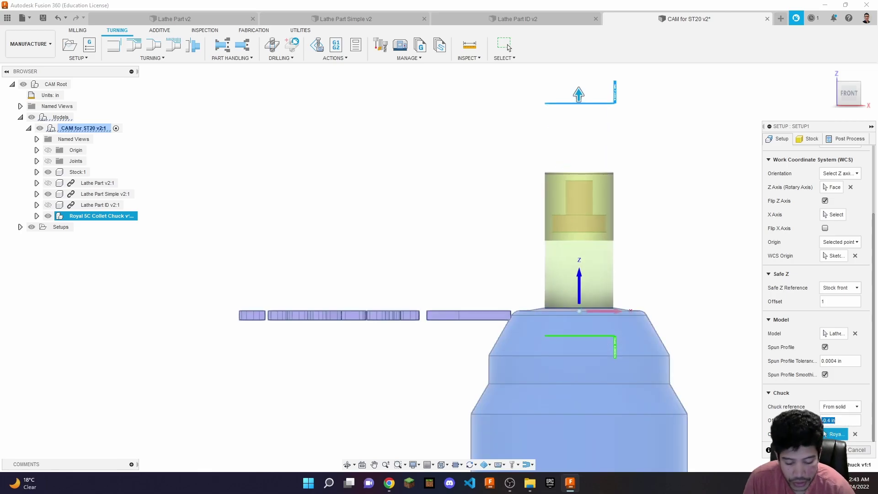
key(BackSpace)
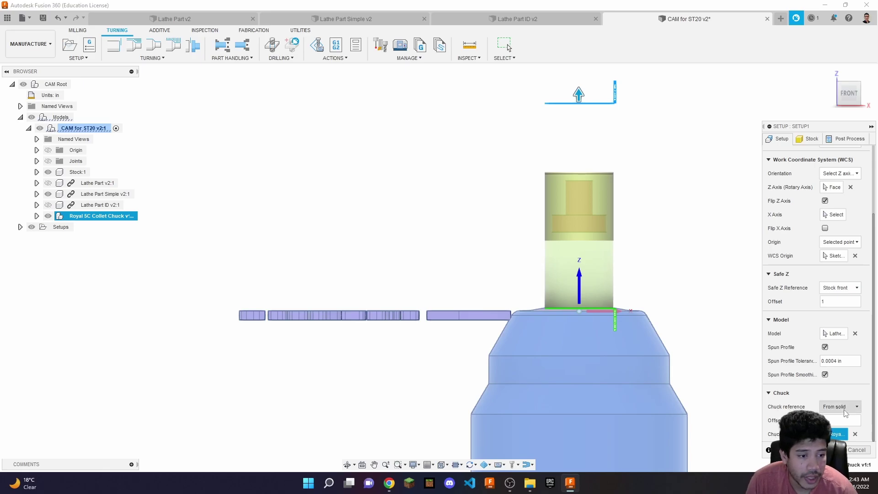
scroll(545, 349, up, 10)
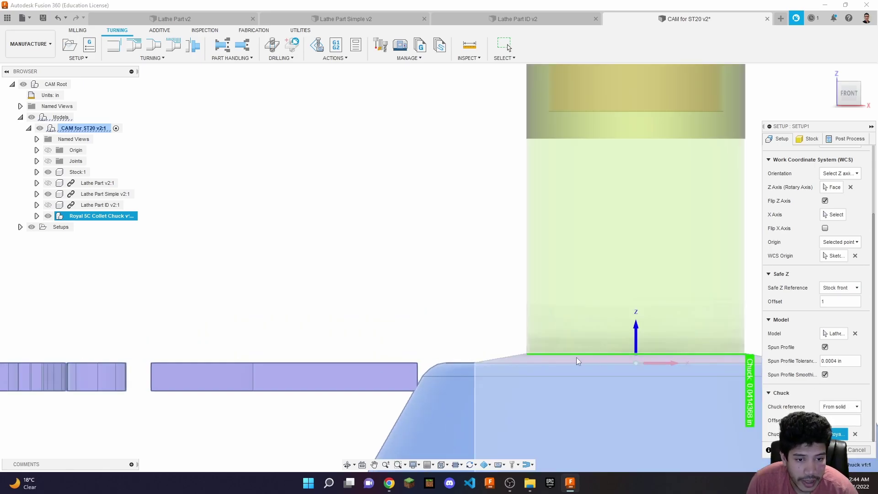
scroll(544, 349, down, 8)
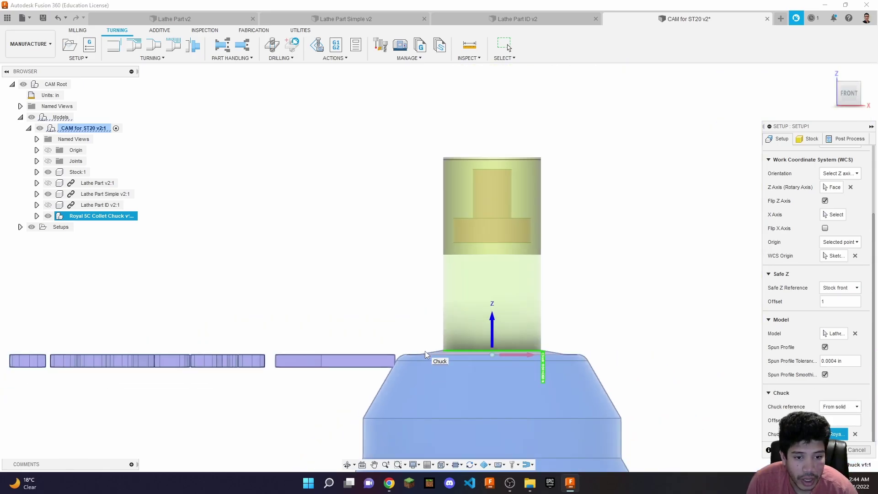
scroll(471, 359, up, 3)
scroll(533, 359, up, 6)
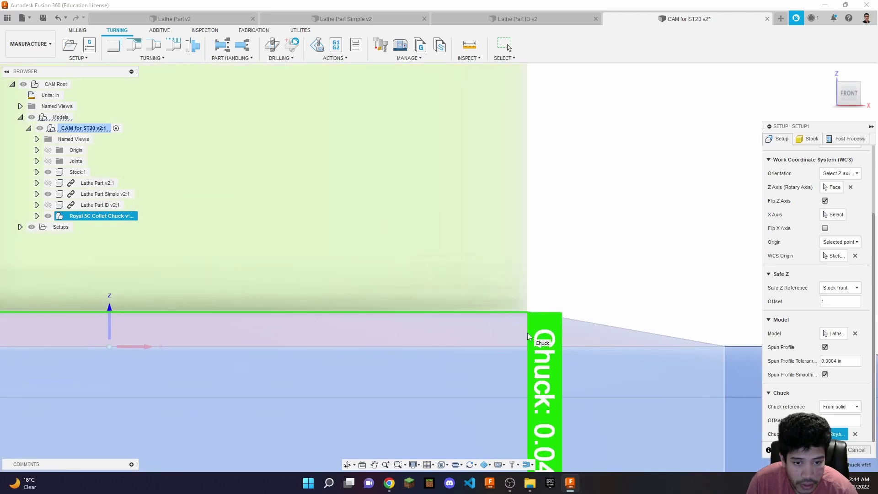
scroll(531, 338, down, 4)
scroll(530, 339, down, 1)
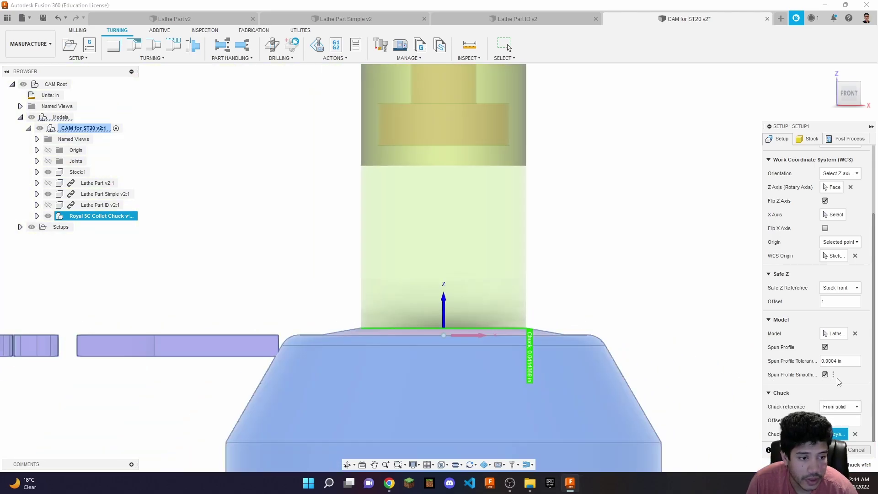
Step: Set the setup's stock mode to From solid and select the Stock:1 component as the stock solid
scroll(784, 366, up, 3)
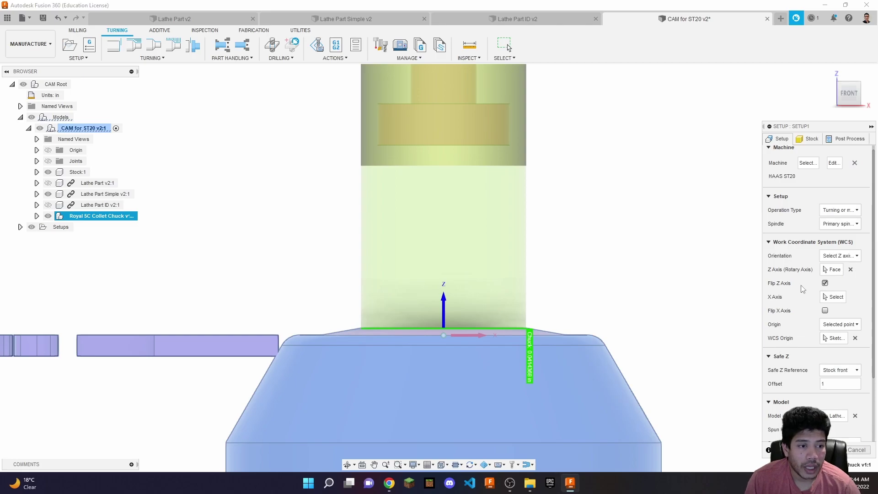
click(809, 139)
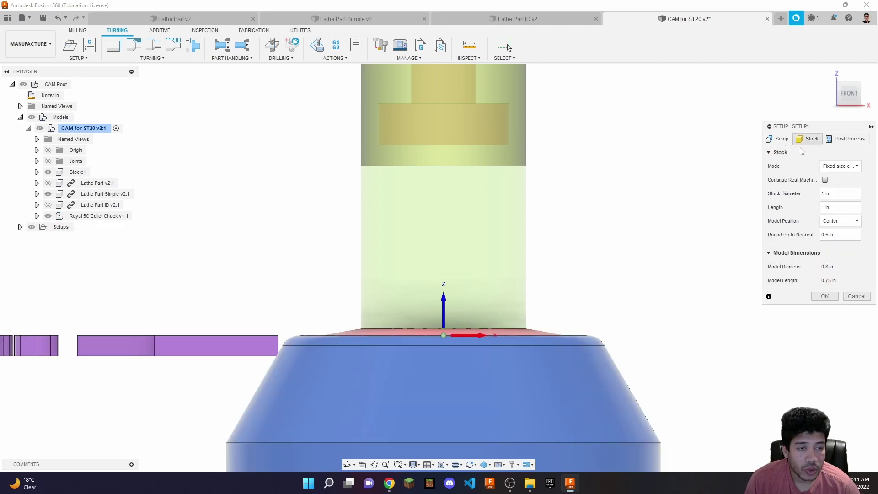
click(840, 167)
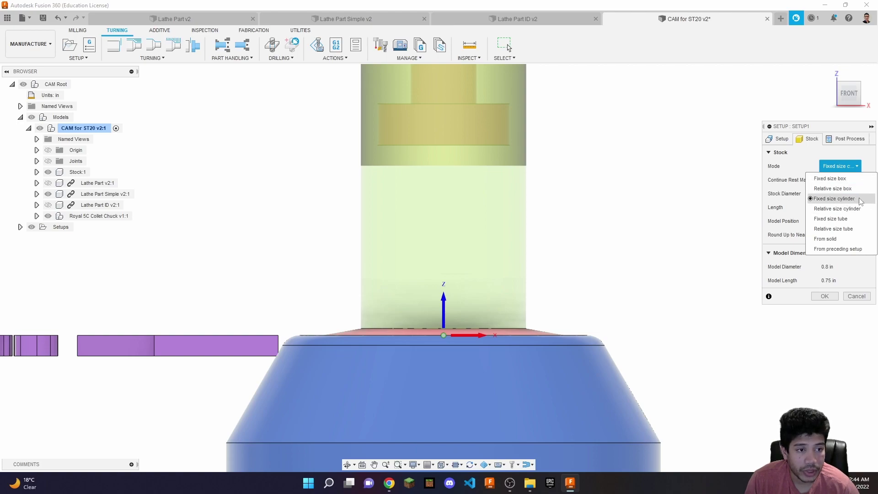
click(851, 242)
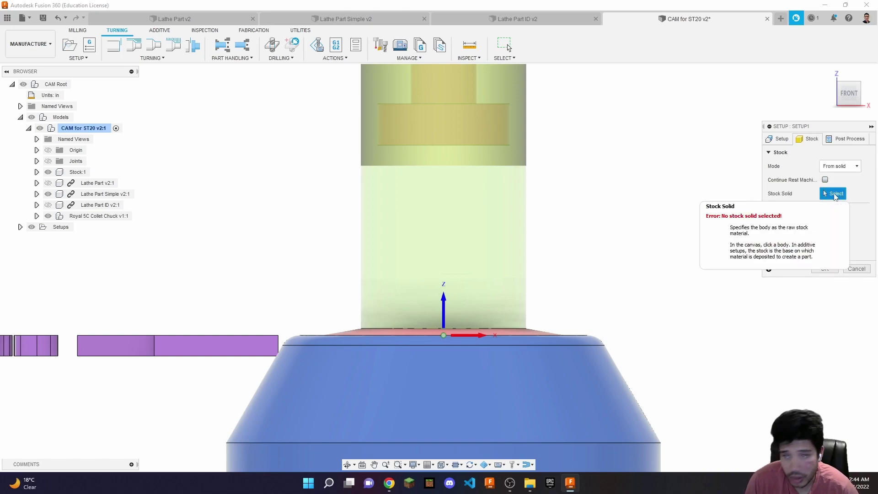
click(73, 172)
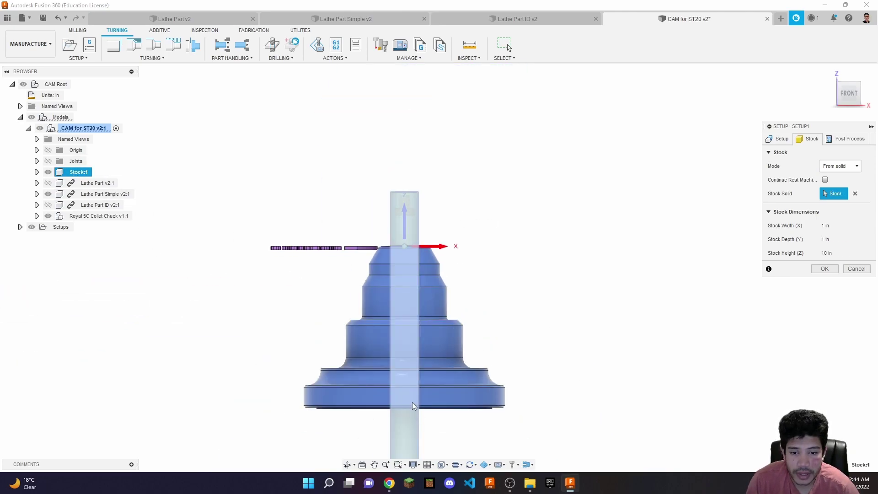
Step: Set the setup's WCS offset to 2 and its program number to 550, and create the setup
click(847, 139)
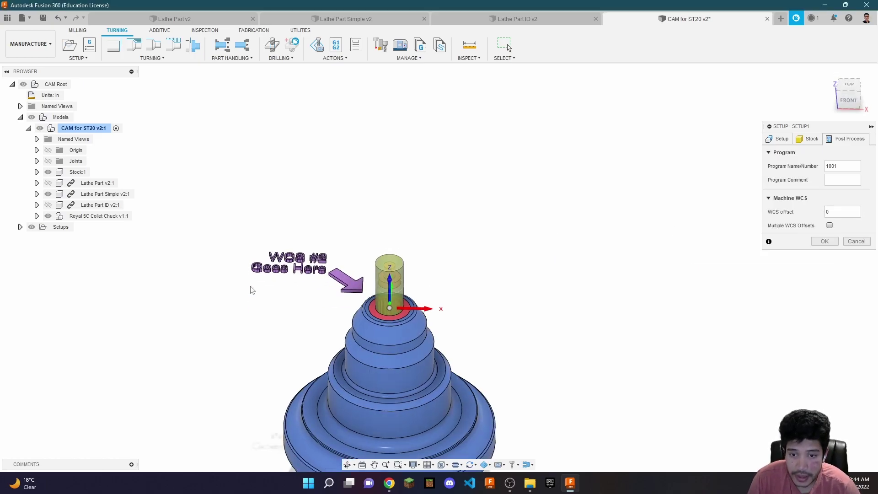
scroll(251, 290, up, 5)
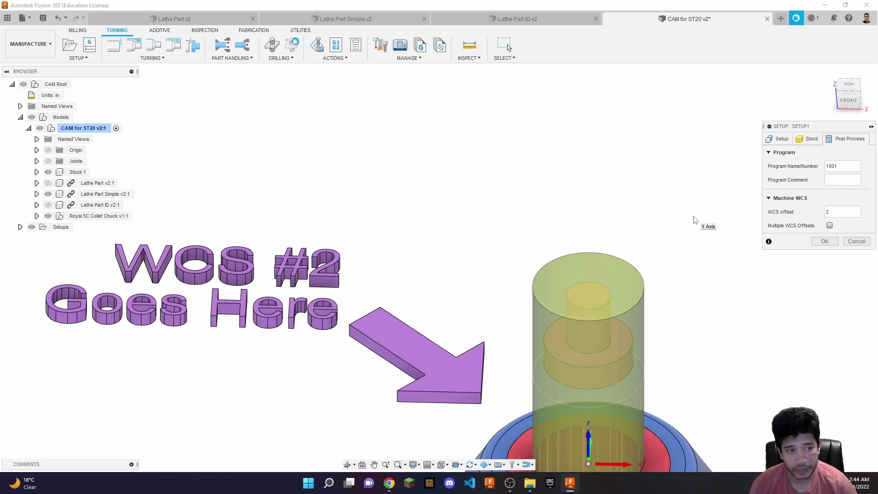
key(shift+Tab)
key(shift+Tab)
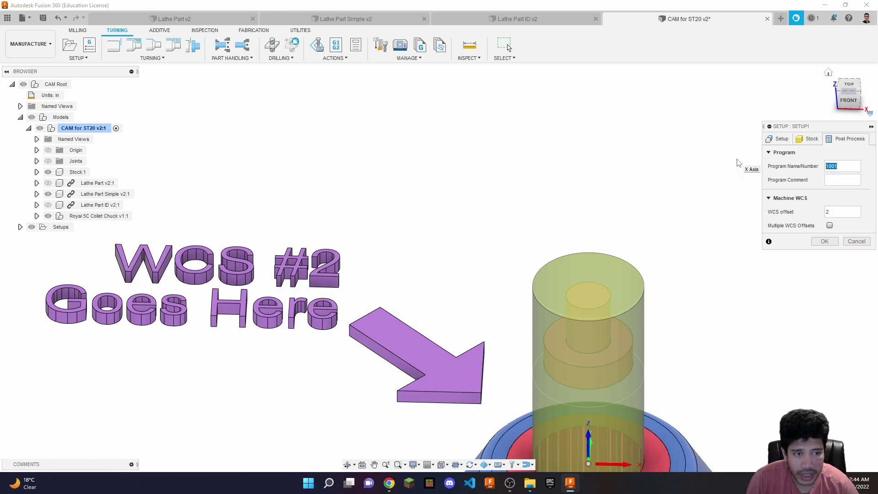
text(550)
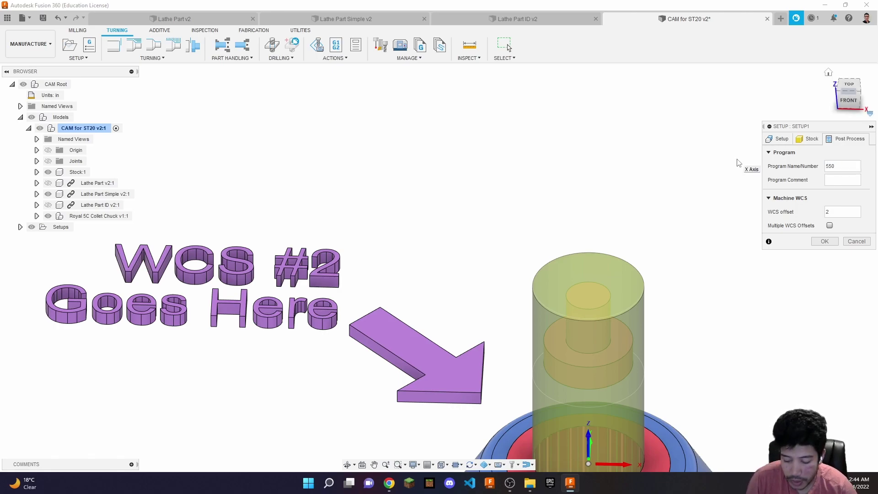
key(Return)
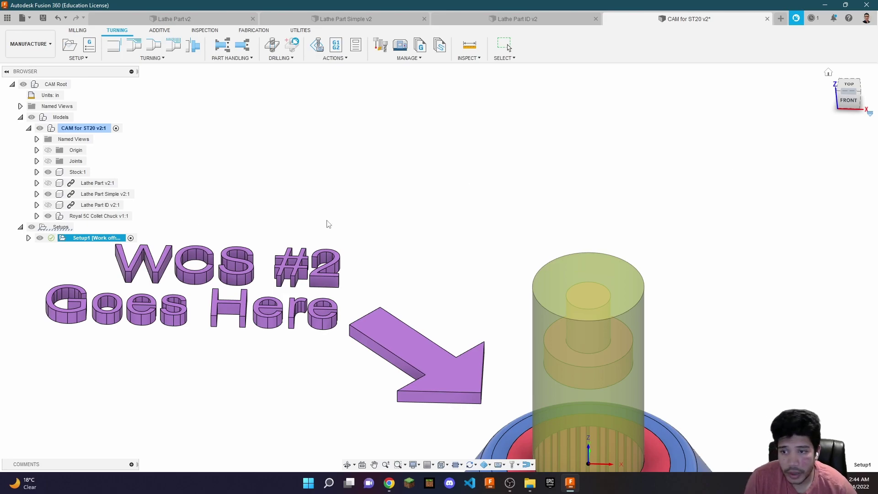
Step: Rename the new setup as "Setup for Simple"
click(849, 98)
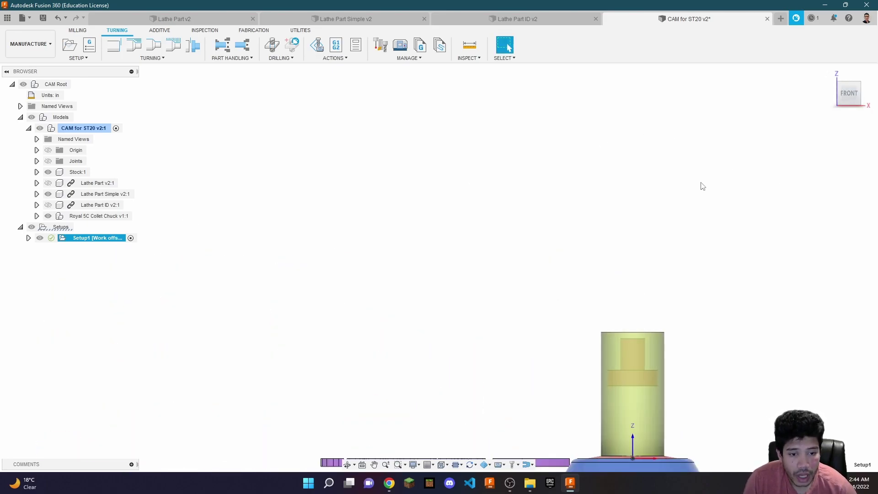
scroll(672, 192, down, 3)
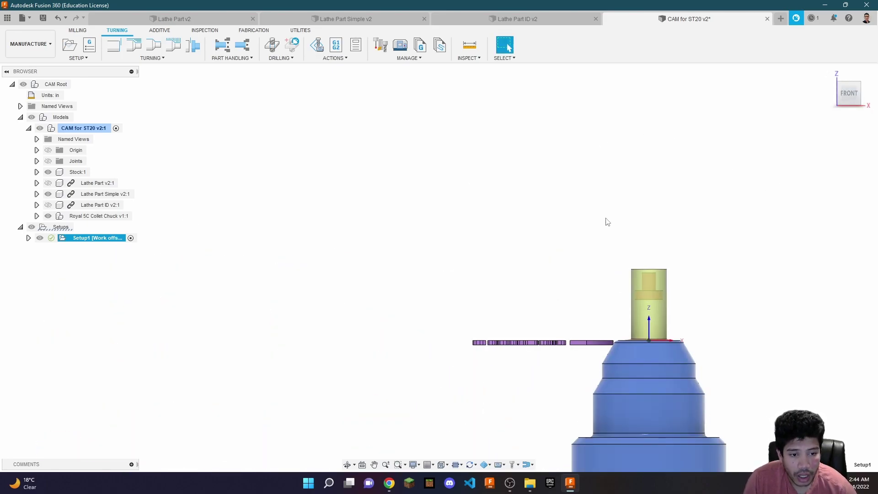
click(28, 238)
click(28, 237)
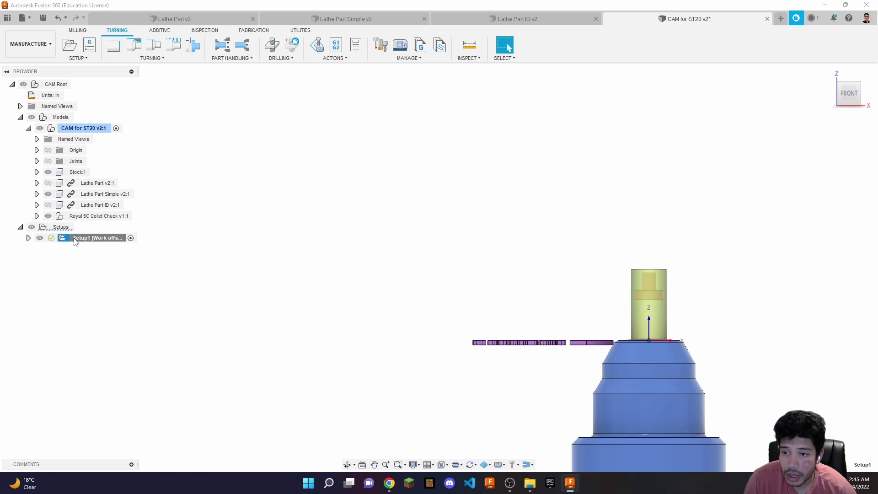
click(94, 238)
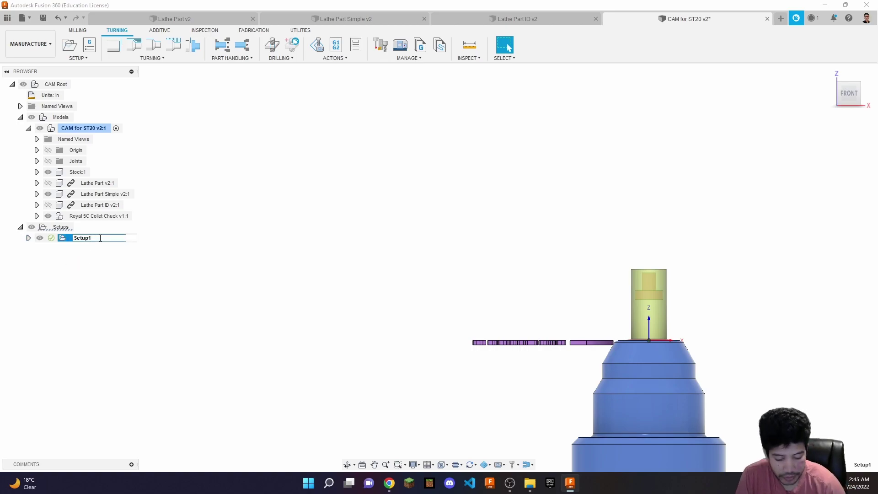
key(BackSpace)
key(BackSpace)
key(BackSpace)
key(BackSpace)
key(BackSpace)
text(Set)
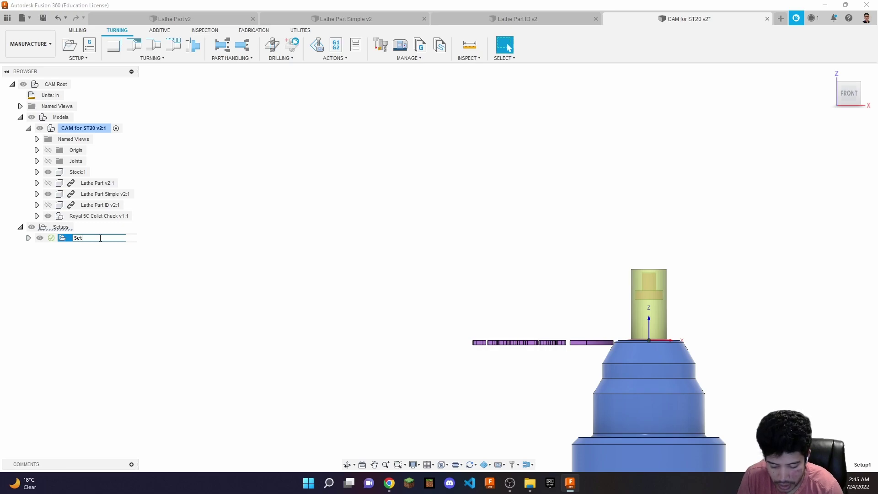
text(up for S)
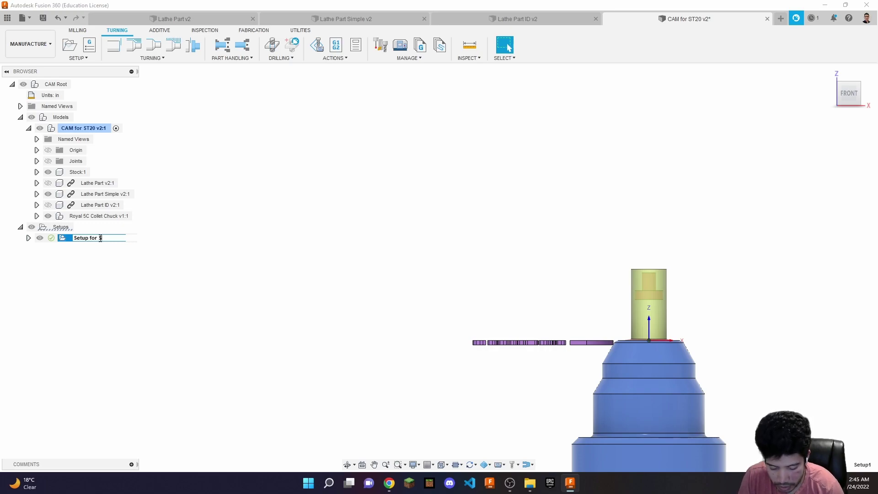
text(imple)
key(Return)
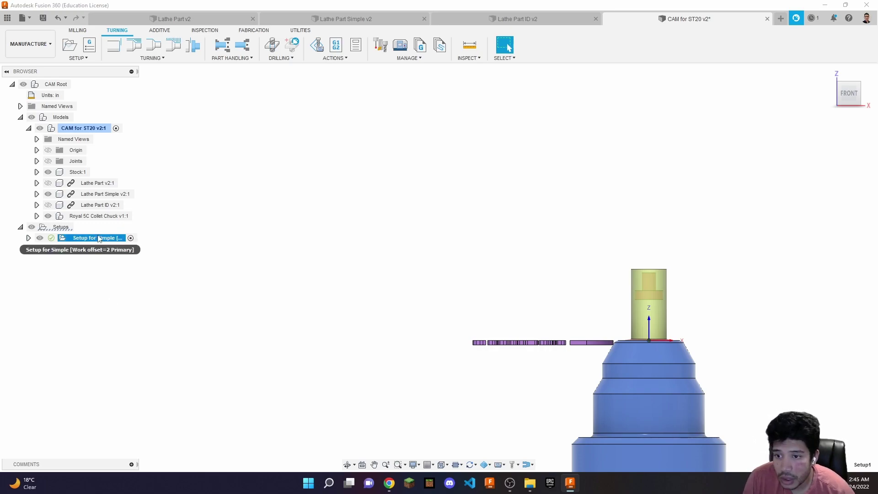
Step: Duplicate "Setup for Simple" twice so there is a setup for each of the three lathe parts
right_click(98, 238)
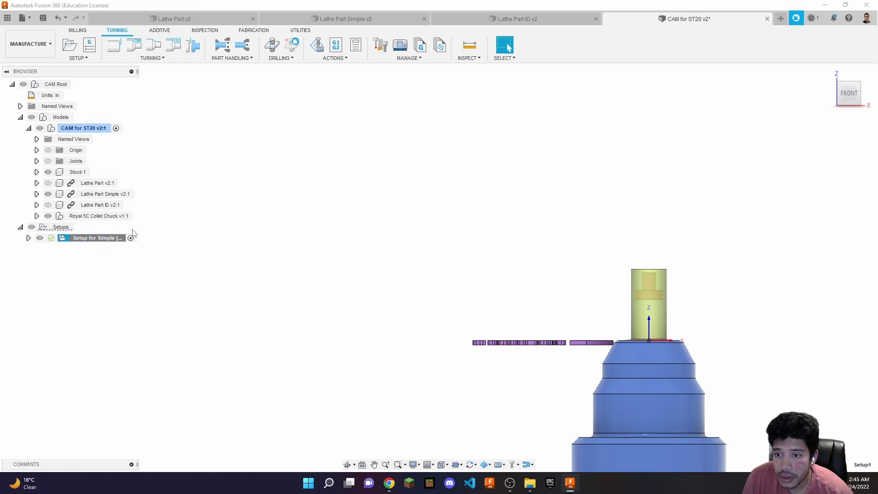
click(133, 234)
key(ctrl+v)
right_click(98, 250)
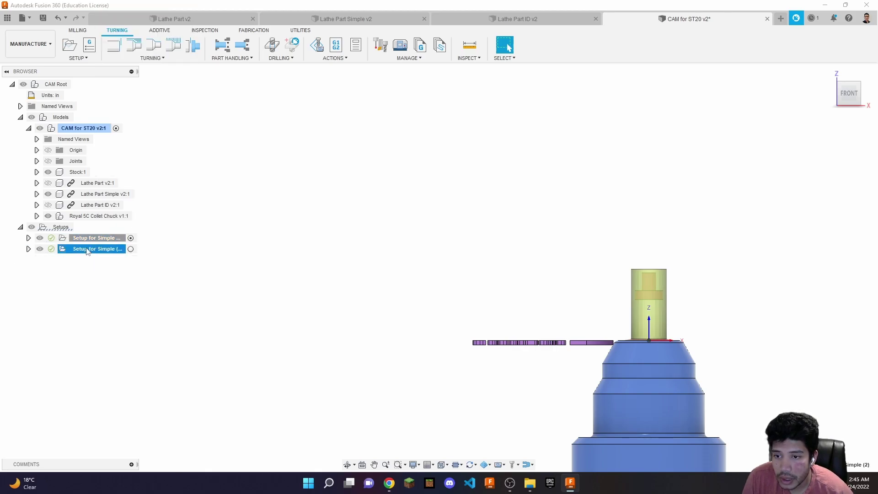
click(113, 224)
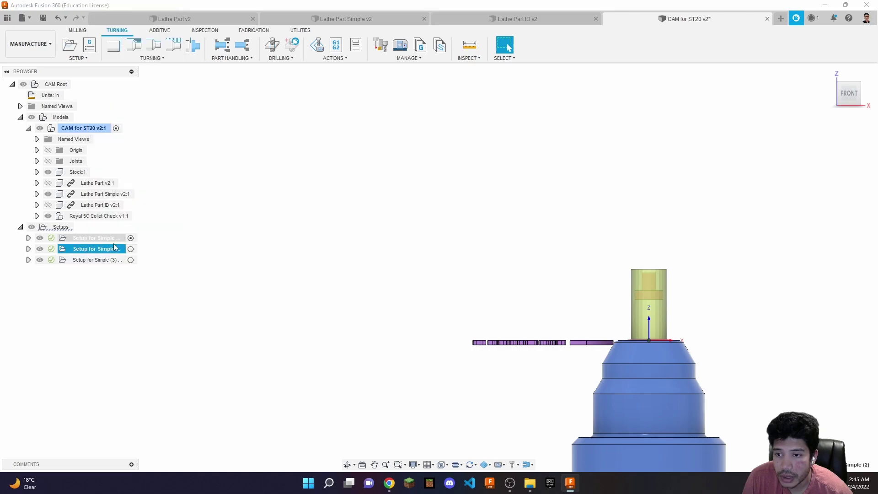
click(93, 264)
Step: Rename the setup "Setup for Simple (2)" as "Setup for Complex"
right_click(94, 249)
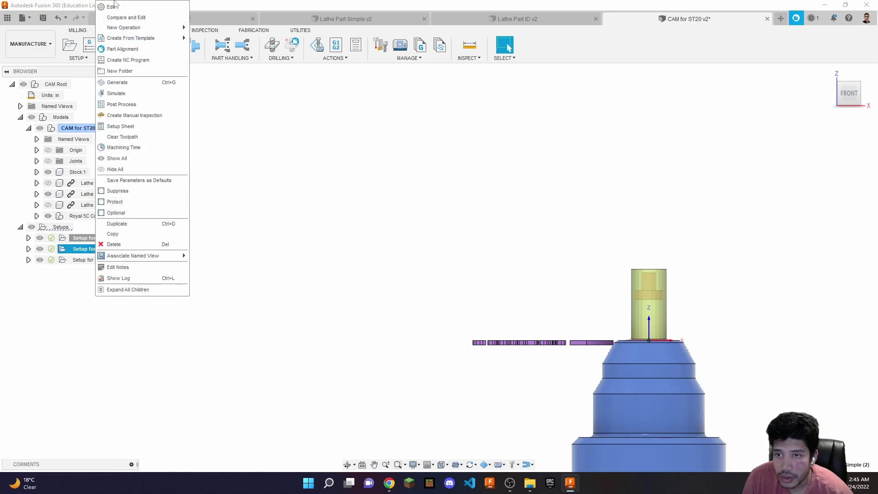
click(80, 248)
click(120, 250)
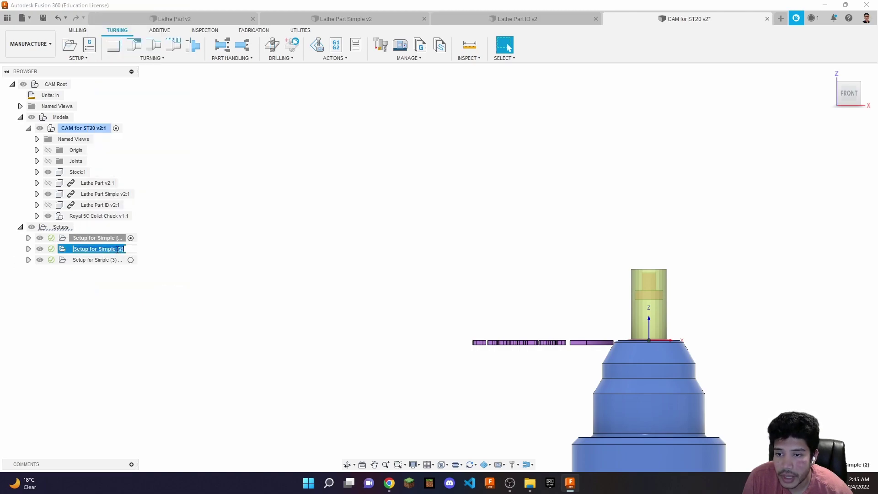
click(126, 248)
key(BackSpace)
key(BackSpace)
key(BackSpace)
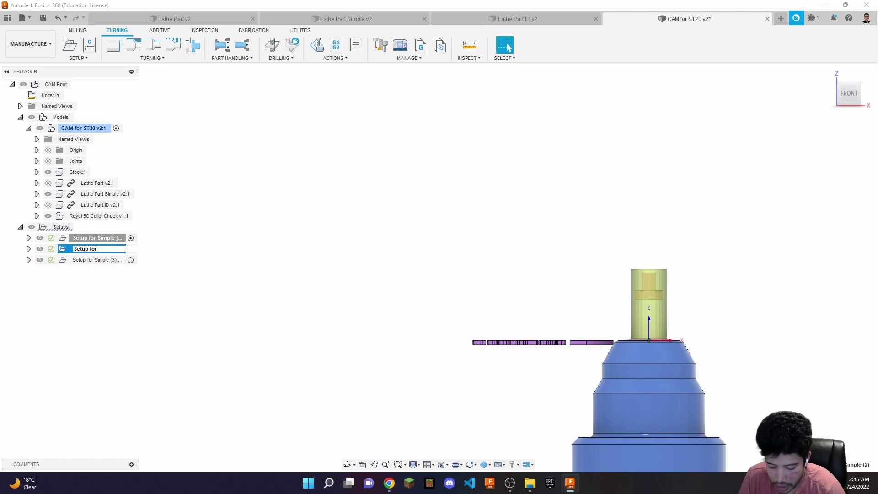
text(Complex)
key(Return)
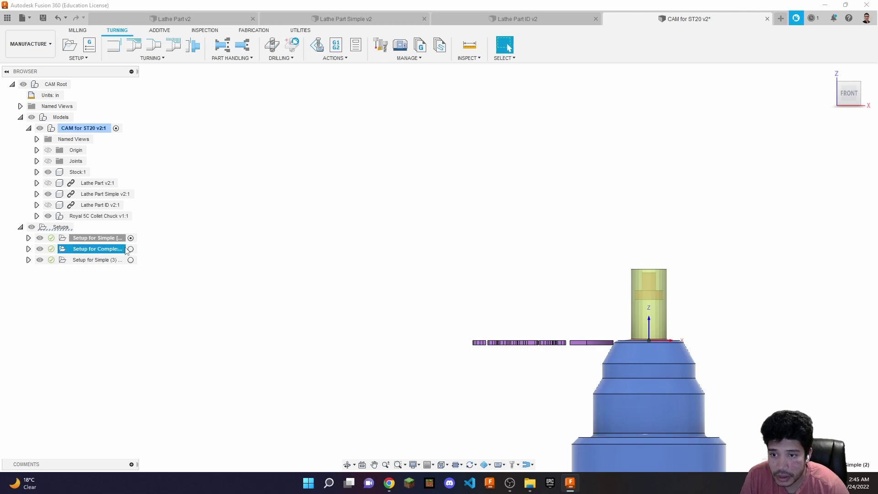
Step: Rename the setup "Setup for Simple (3)" as "Setup for ID"
click(117, 263)
double_click(117, 264)
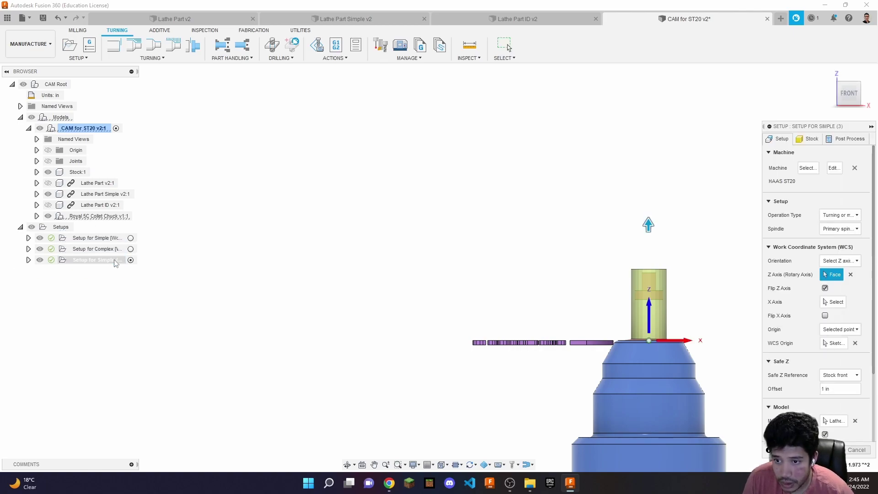
key(Escape)
right_click(95, 263)
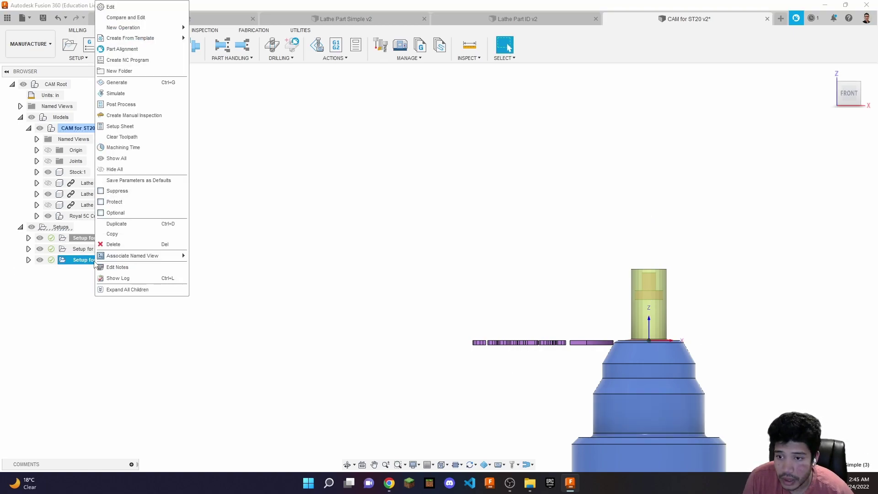
key(Escape)
click(87, 261)
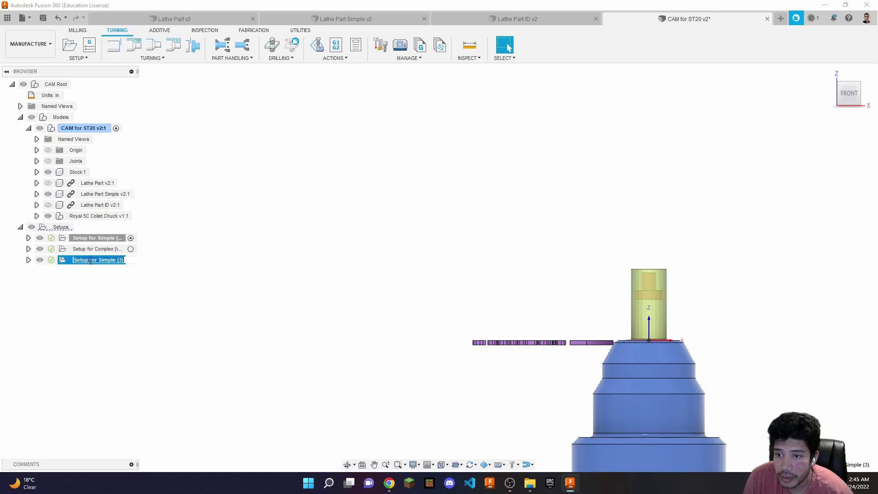
key(End)
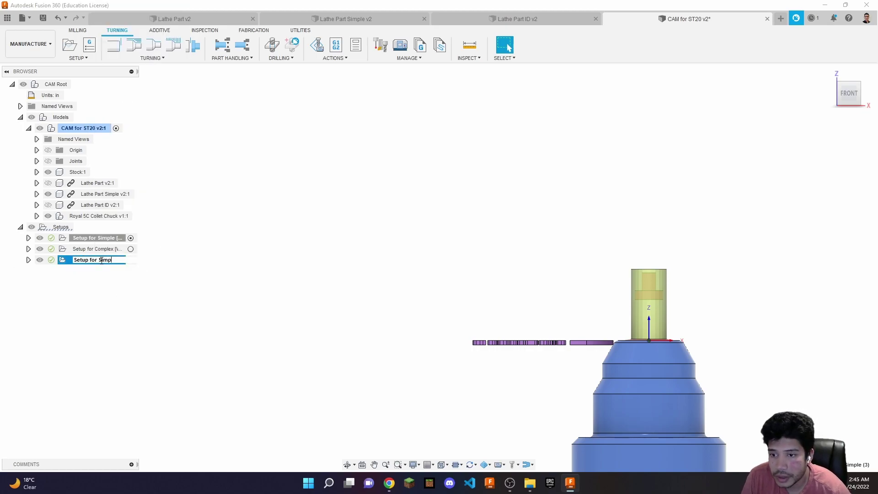
text(ID)
key(Return)
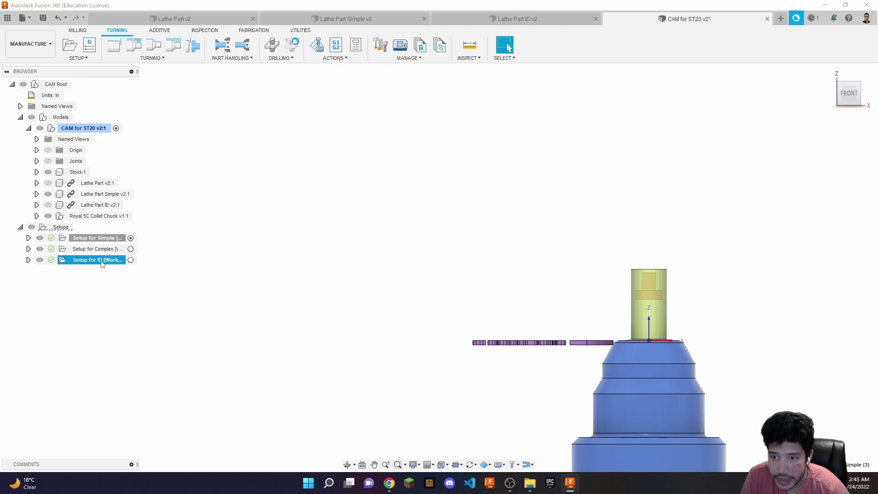
Step: Edit "Setup for Complex" so its model is the Lathe Part v2:1 component instead of the simple part
click(97, 249)
right_click(106, 250)
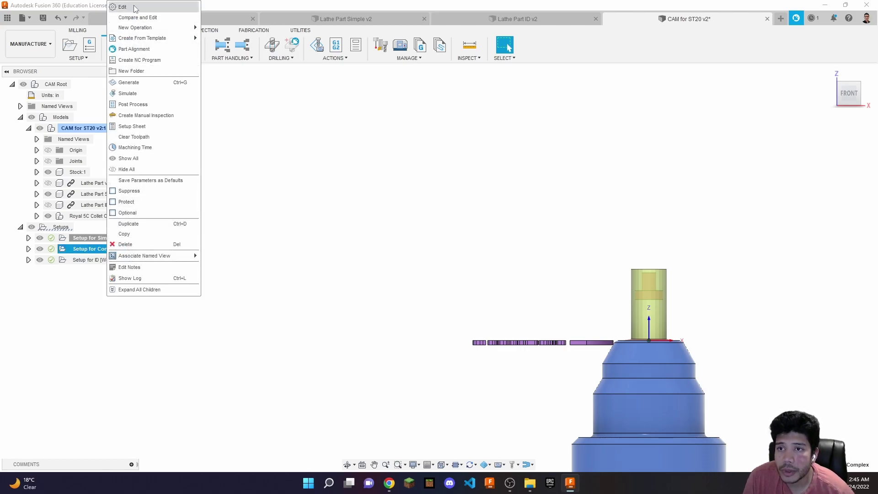
click(133, 6)
scroll(837, 330, down, 3)
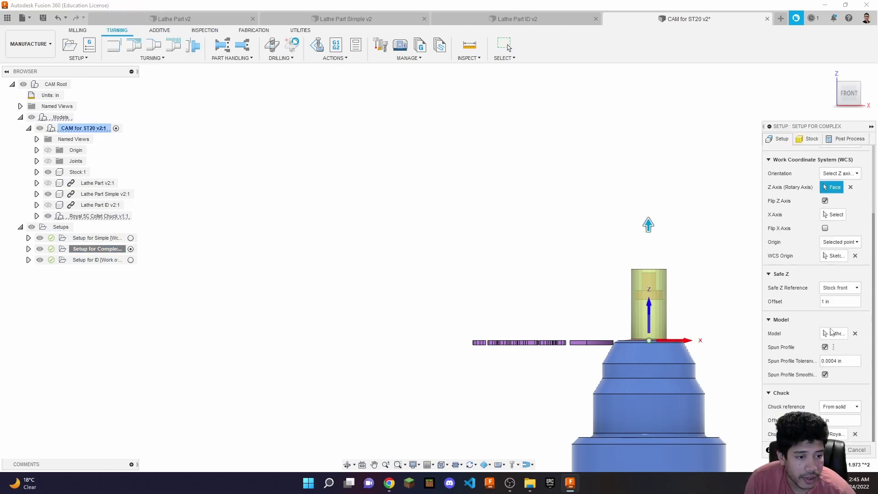
click(855, 333)
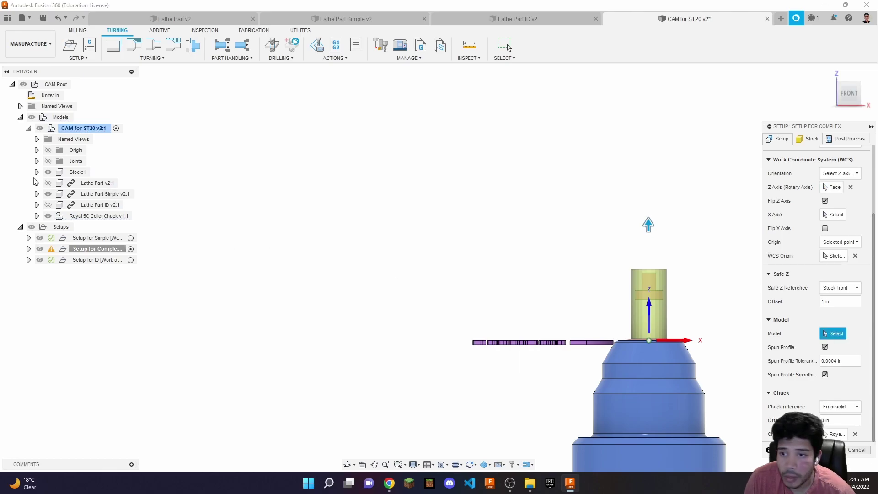
click(98, 183)
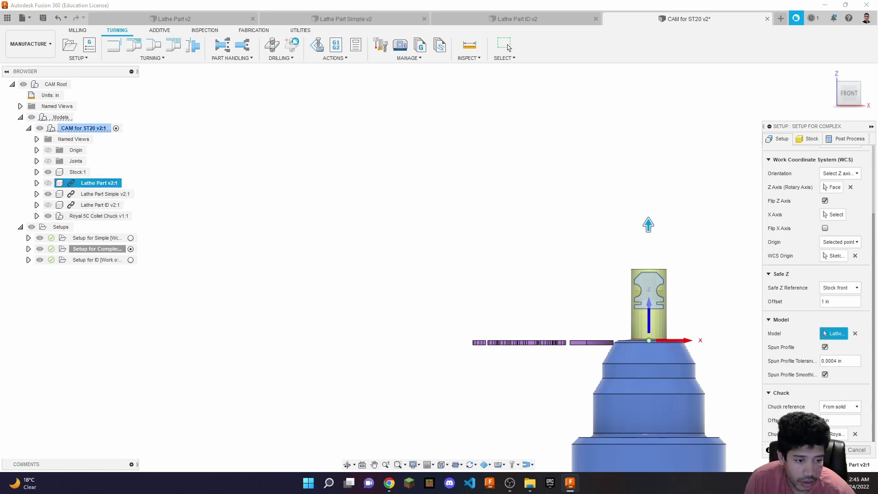
key(Return)
Step: Edit "Setup for ID" so its model is the Lathe Part ID v2:1 component instead of the simple part
right_click(92, 259)
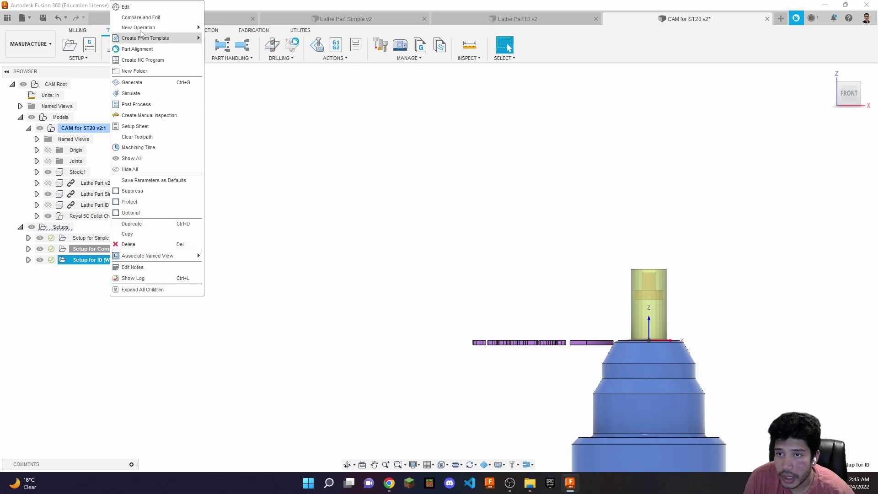
click(148, 7)
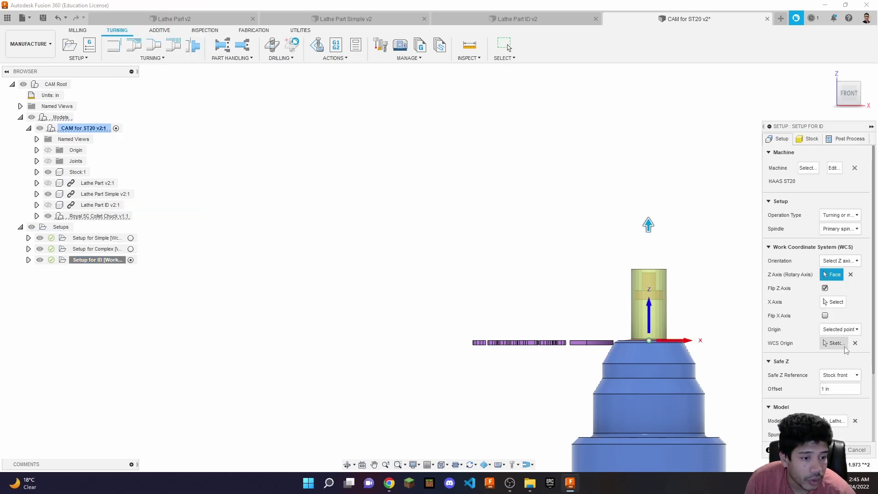
scroll(846, 352, down, 2)
click(855, 333)
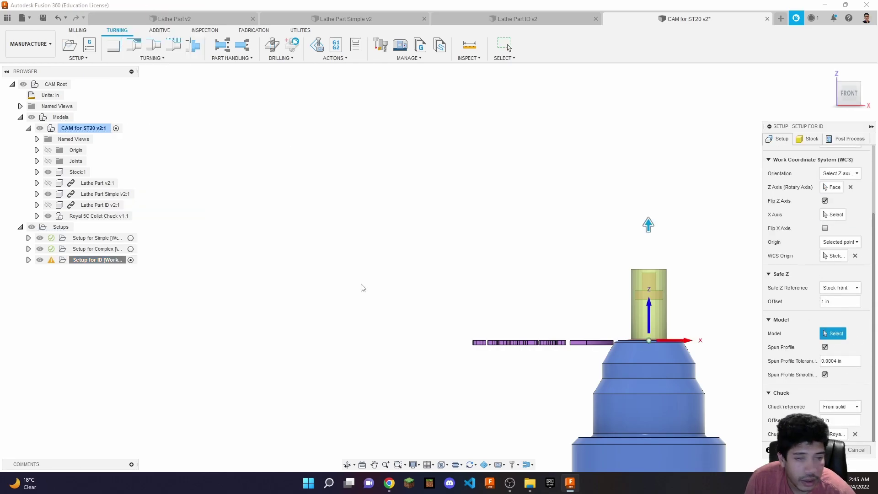
click(102, 204)
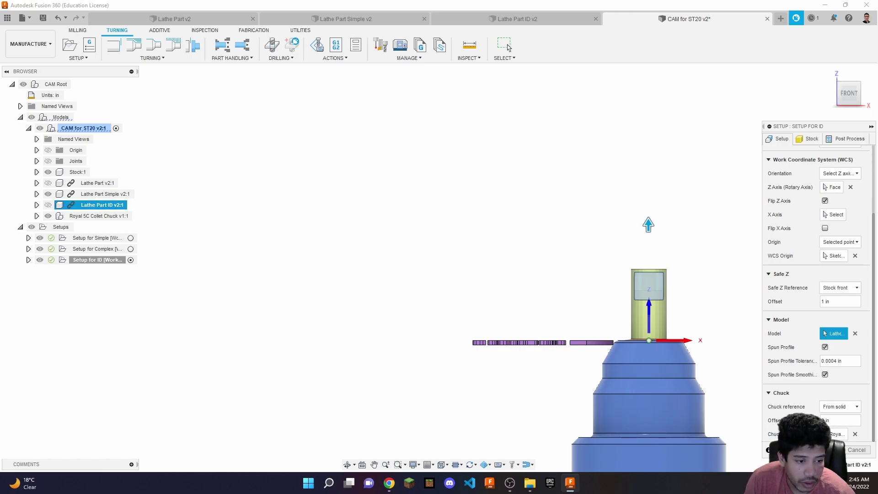
key(Return)
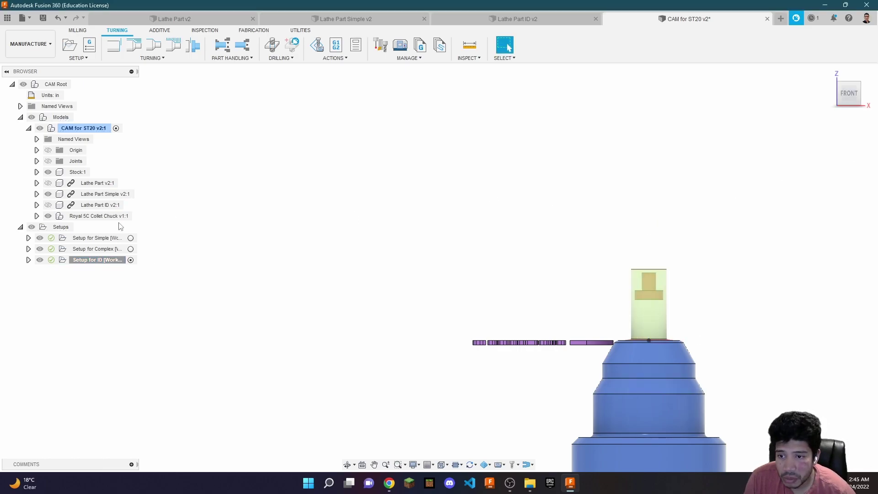
Step: Select "Setup for Simple" and show the whole chuck and stock assembly in the home view
click(91, 260)
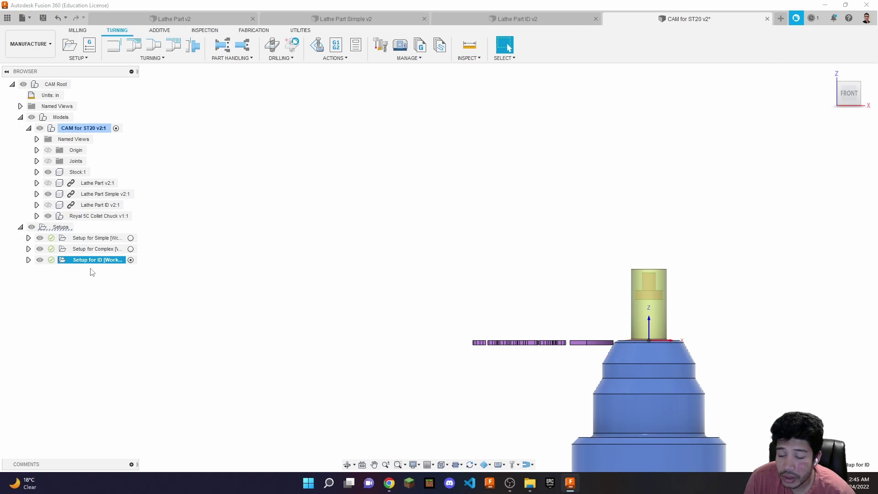
click(102, 237)
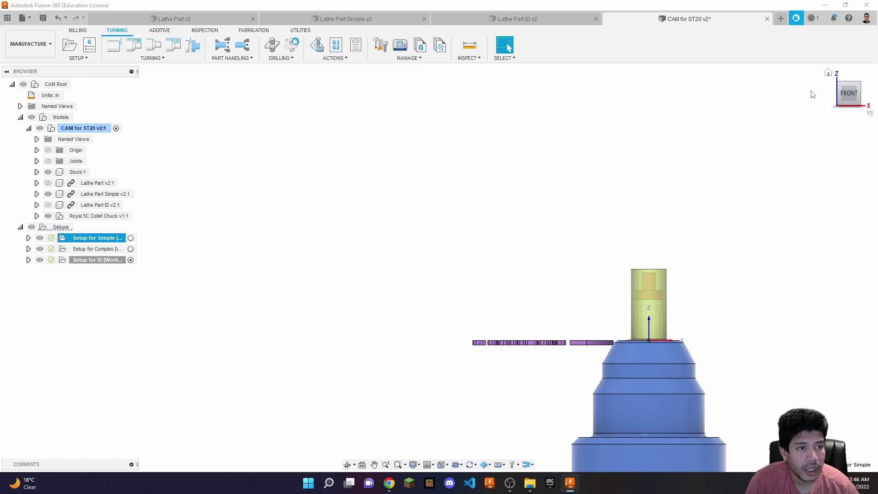
click(829, 72)
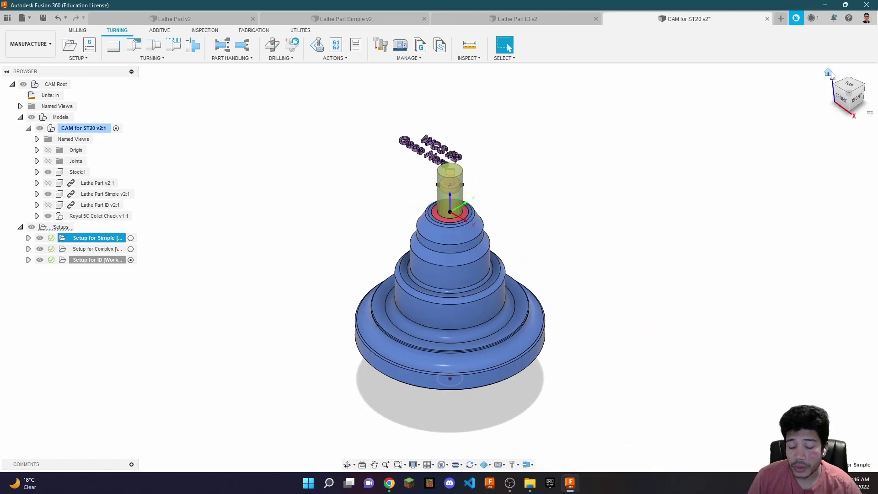